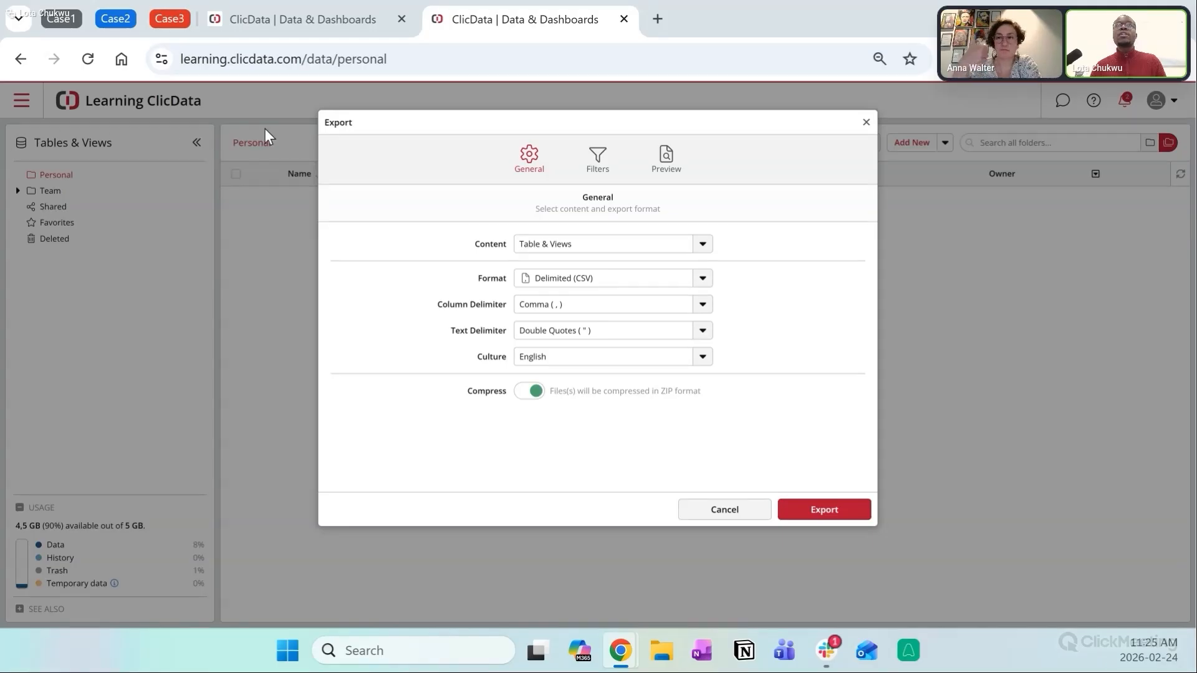
Step: Expand the Case1 tab group, switch to its first ClicData page and close the open Dependencies dialog
{"action": "left_click", "coordinate": [61, 21]}
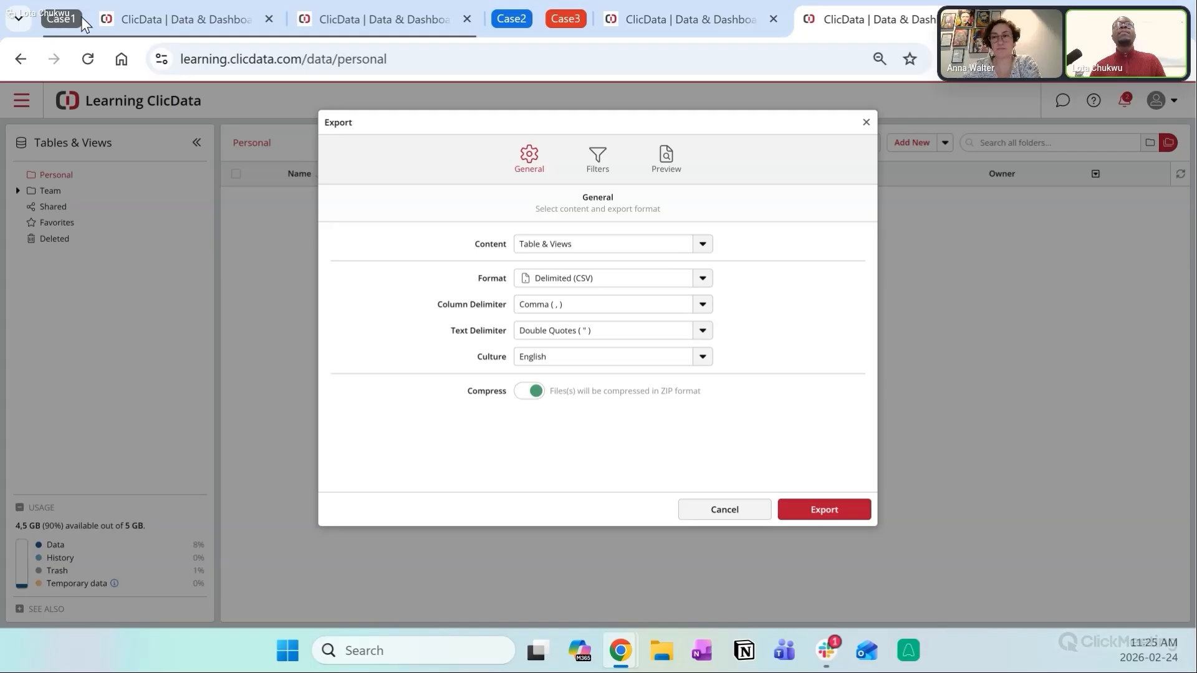
{"action": "left_click", "coordinate": [173, 26]}
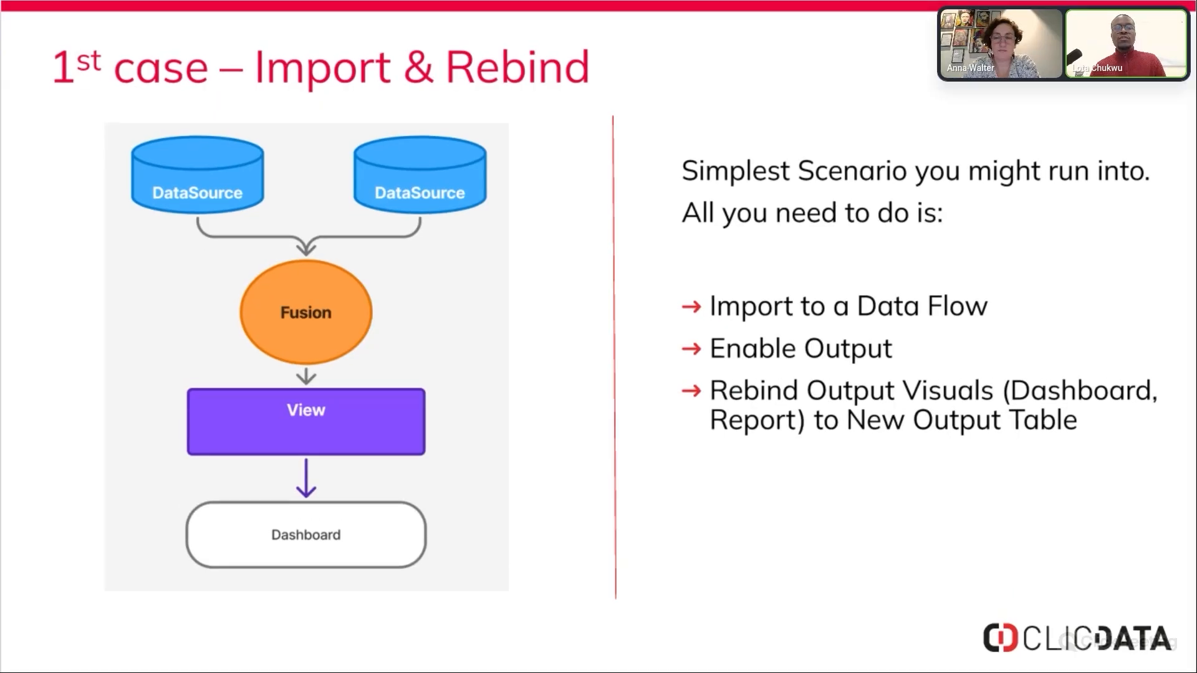
{"action": "key", "text": "alt+Tab"}
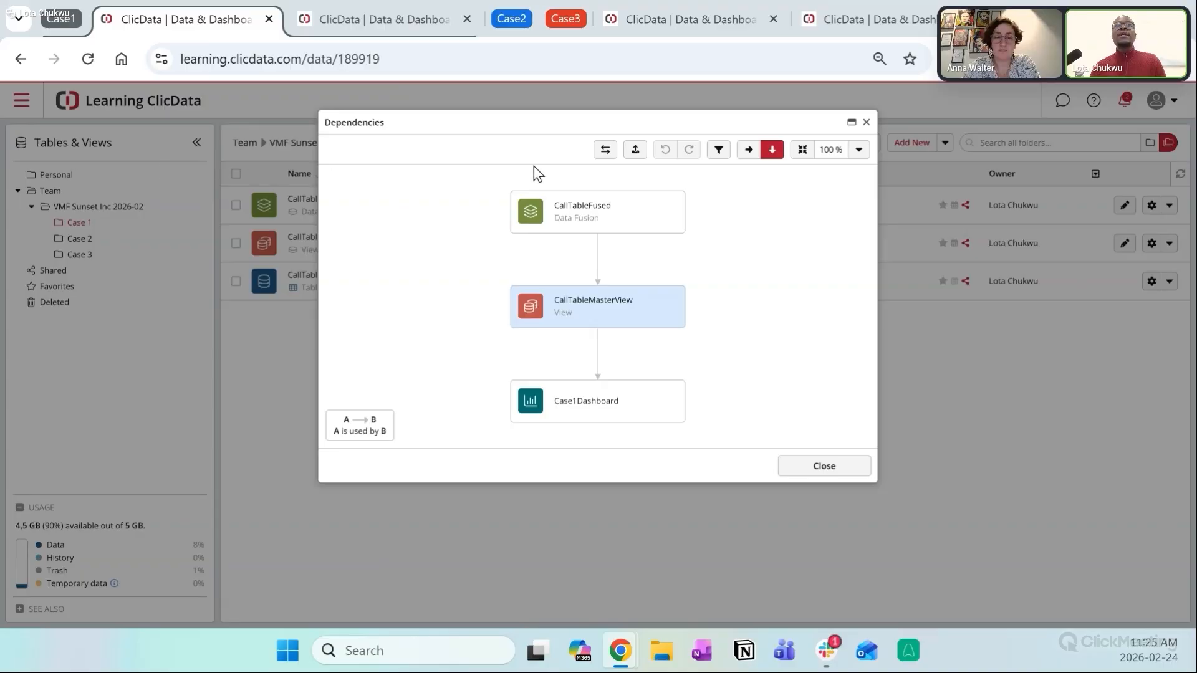
{"action": "left_click", "coordinate": [867, 123]}
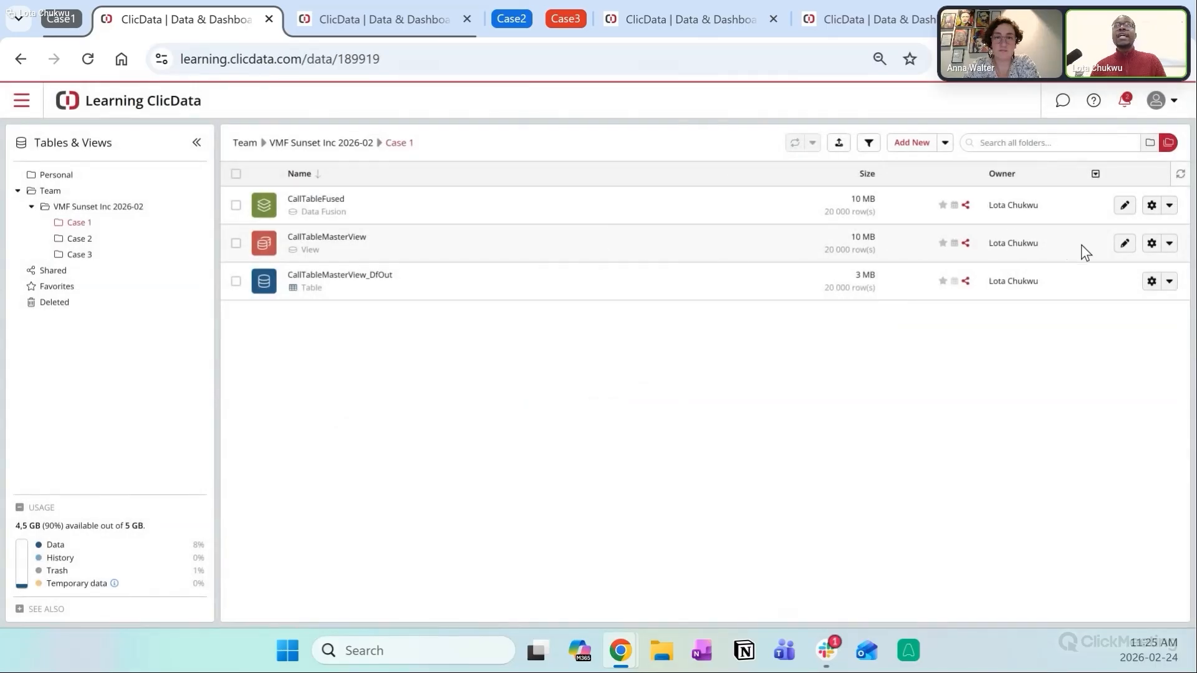
Step: Open the dependencies of the CallTableMasterView view and examine its source fusion and dependent dashboard
{"action": "left_click", "coordinate": [1170, 244]}
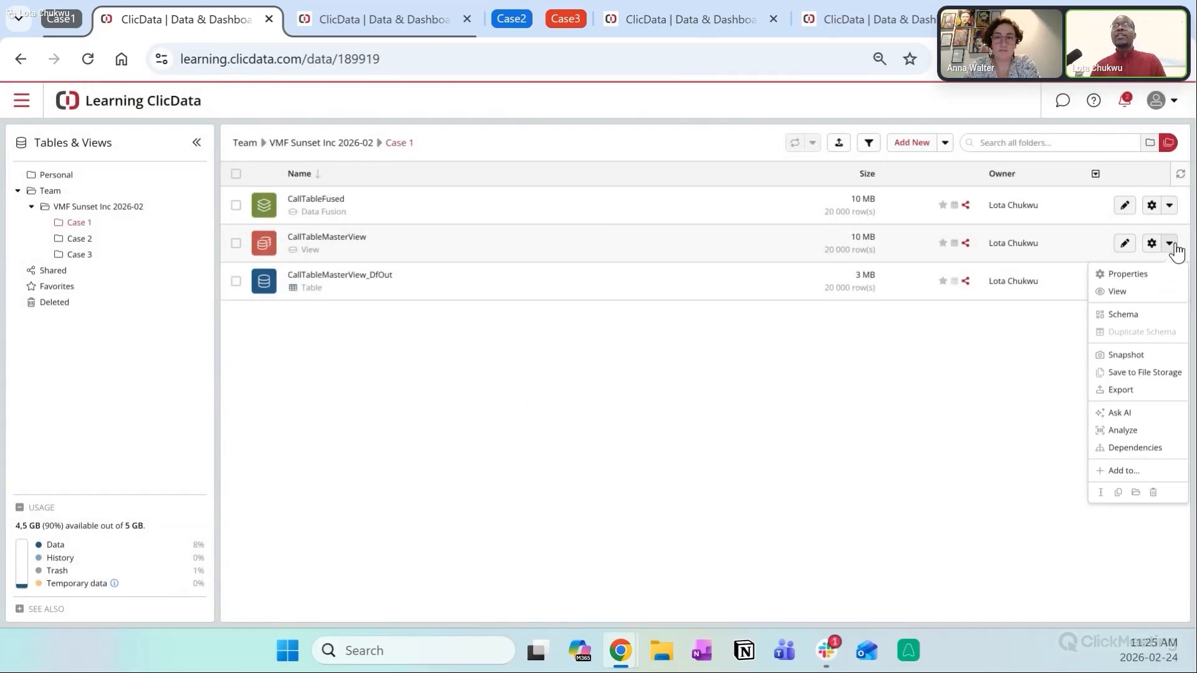
{"action": "left_click", "coordinate": [1133, 447]}
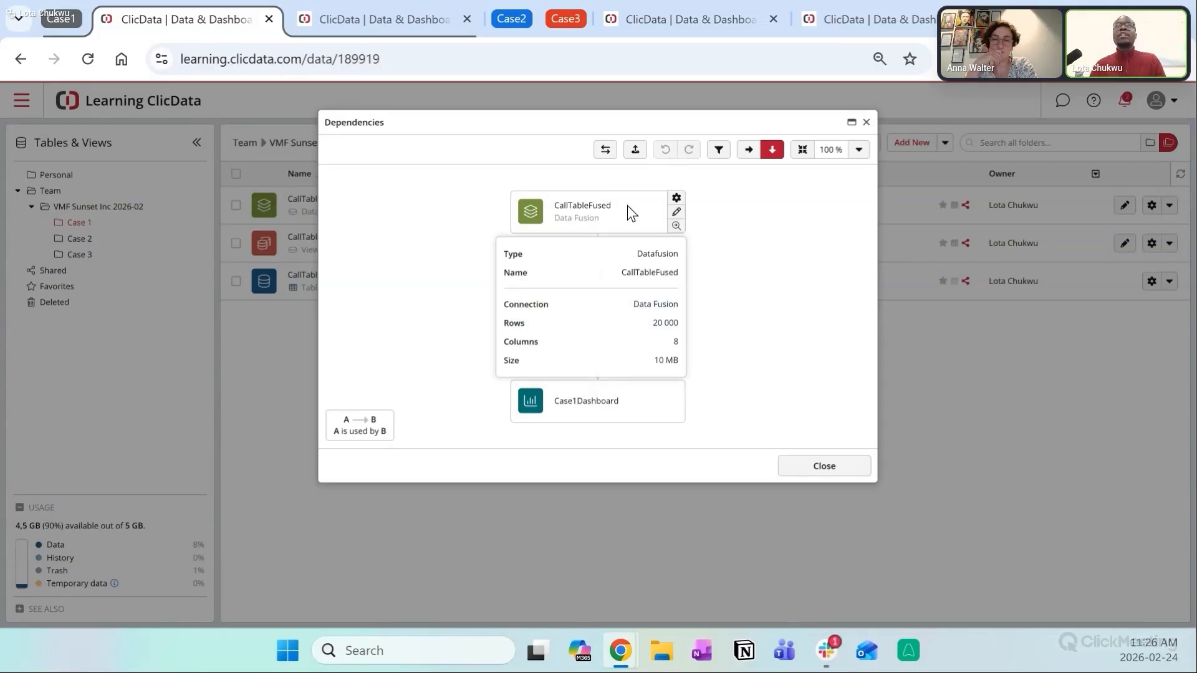
{"action": "mouse_move", "coordinate": [609, 308]}
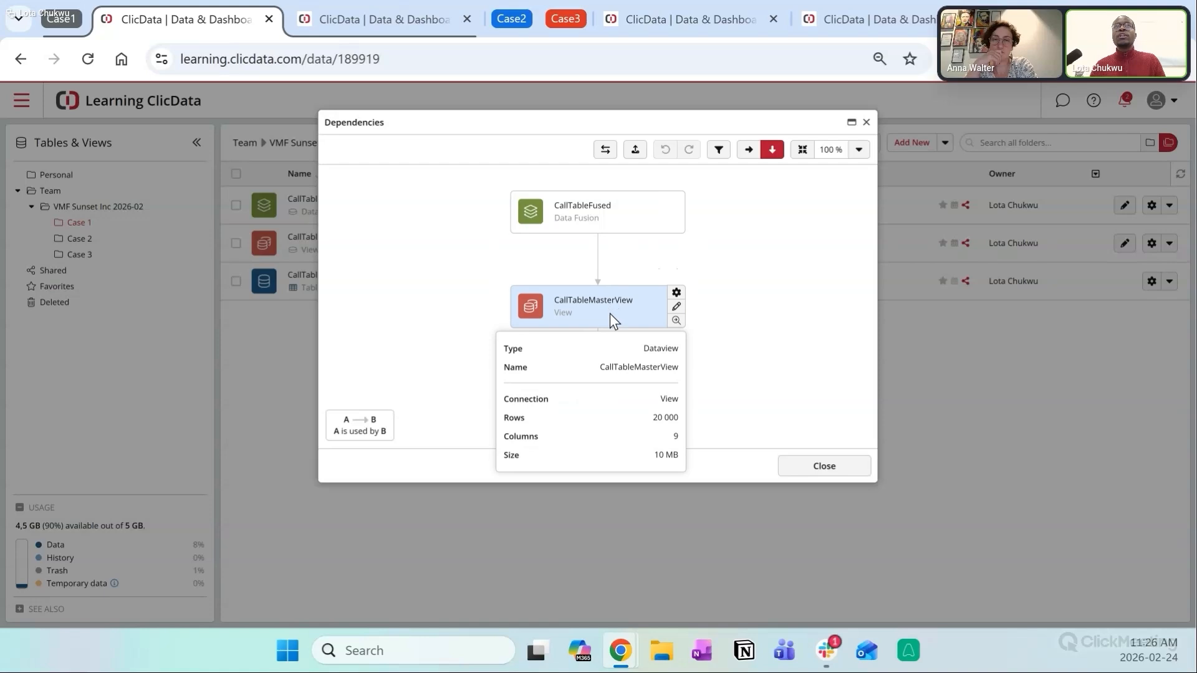
{"action": "mouse_move", "coordinate": [583, 403]}
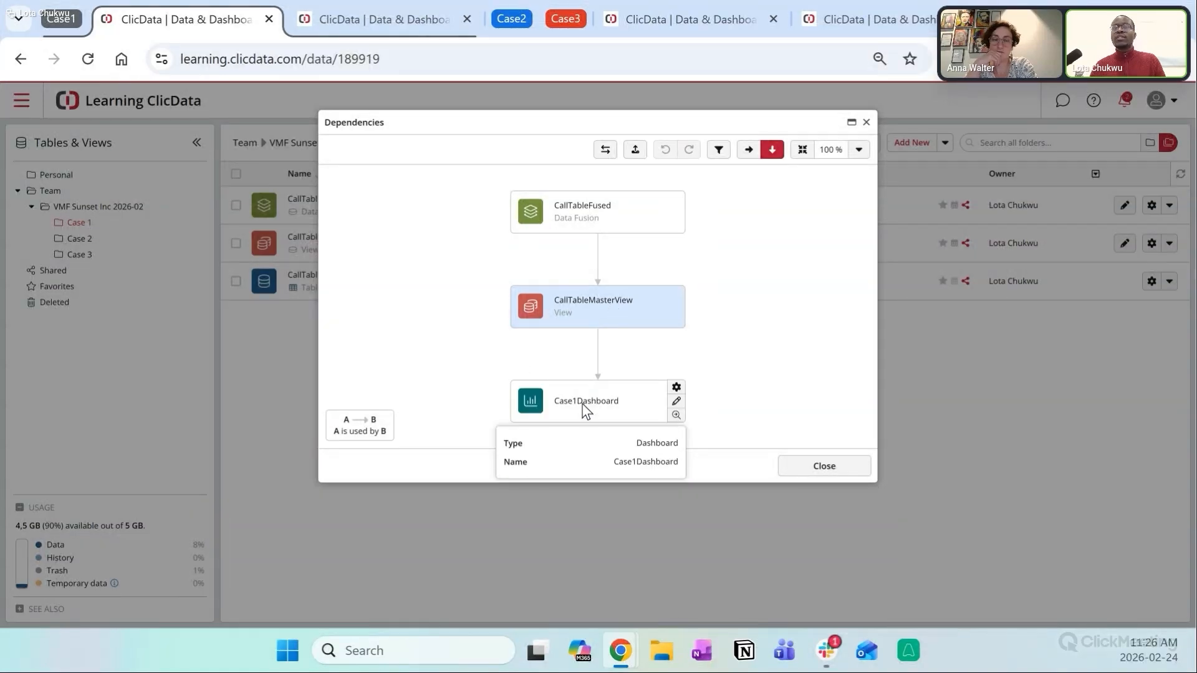
{"action": "mouse_move", "coordinate": [584, 228]}
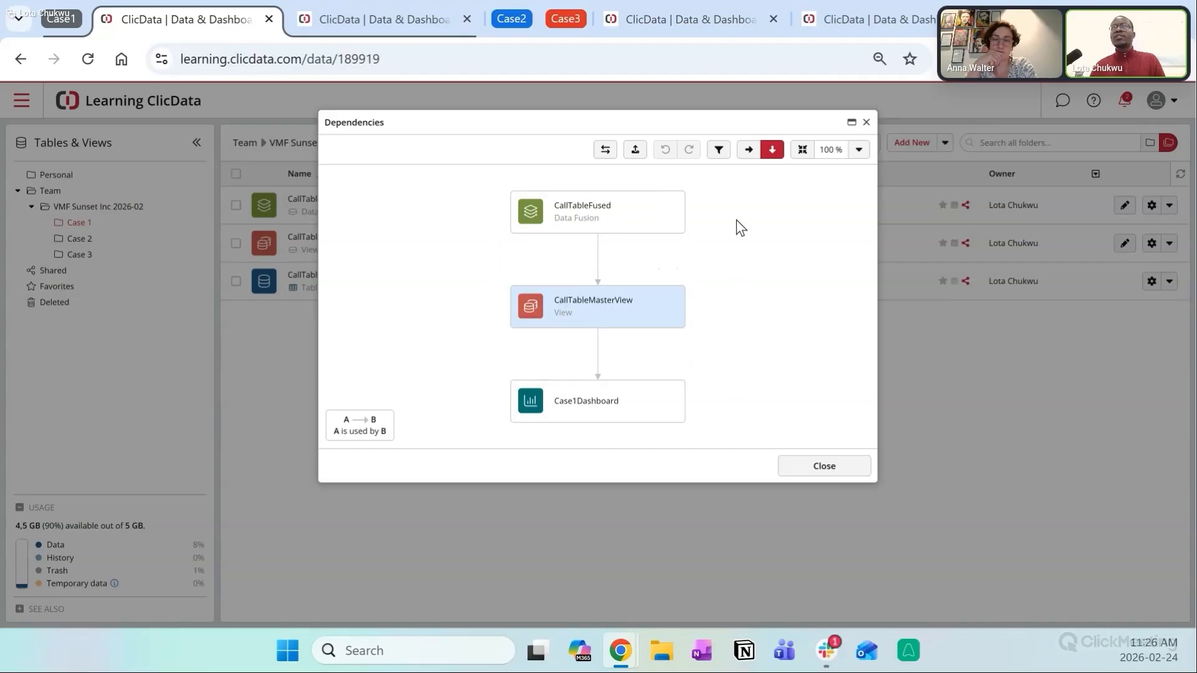
Step: Refocus the dependency diagram on CallTableFused and examine its source files, dependent views and dashboards
{"action": "left_click", "coordinate": [587, 212]}
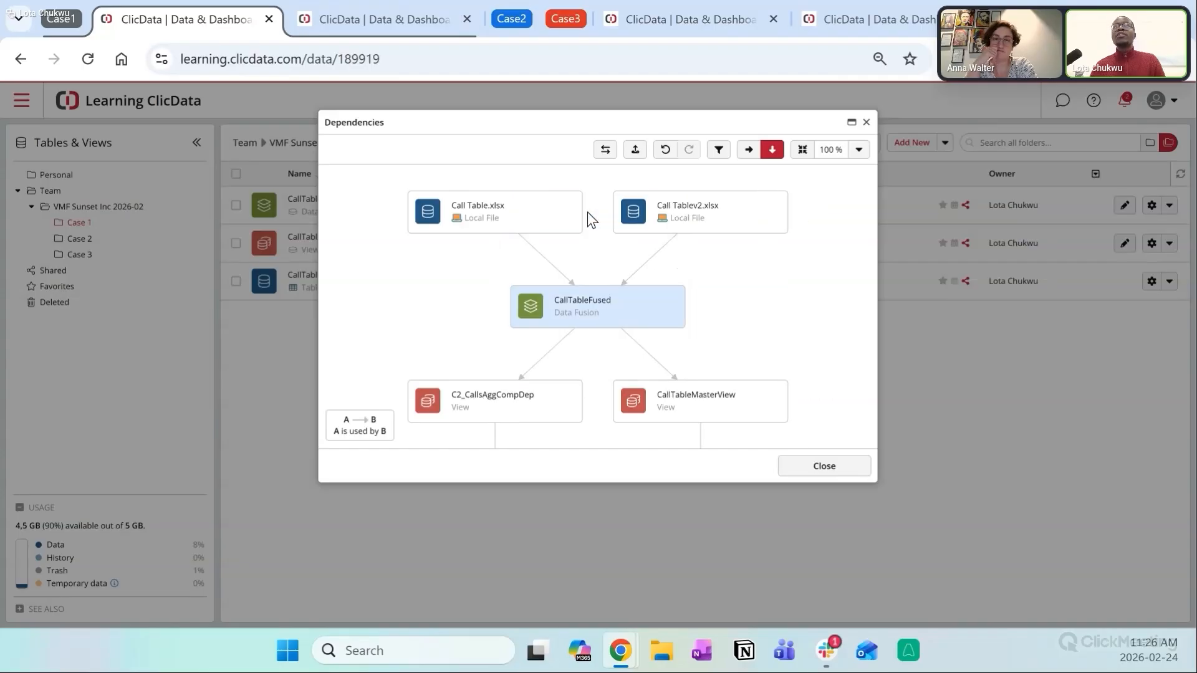
{"action": "mouse_move", "coordinate": [484, 211]}
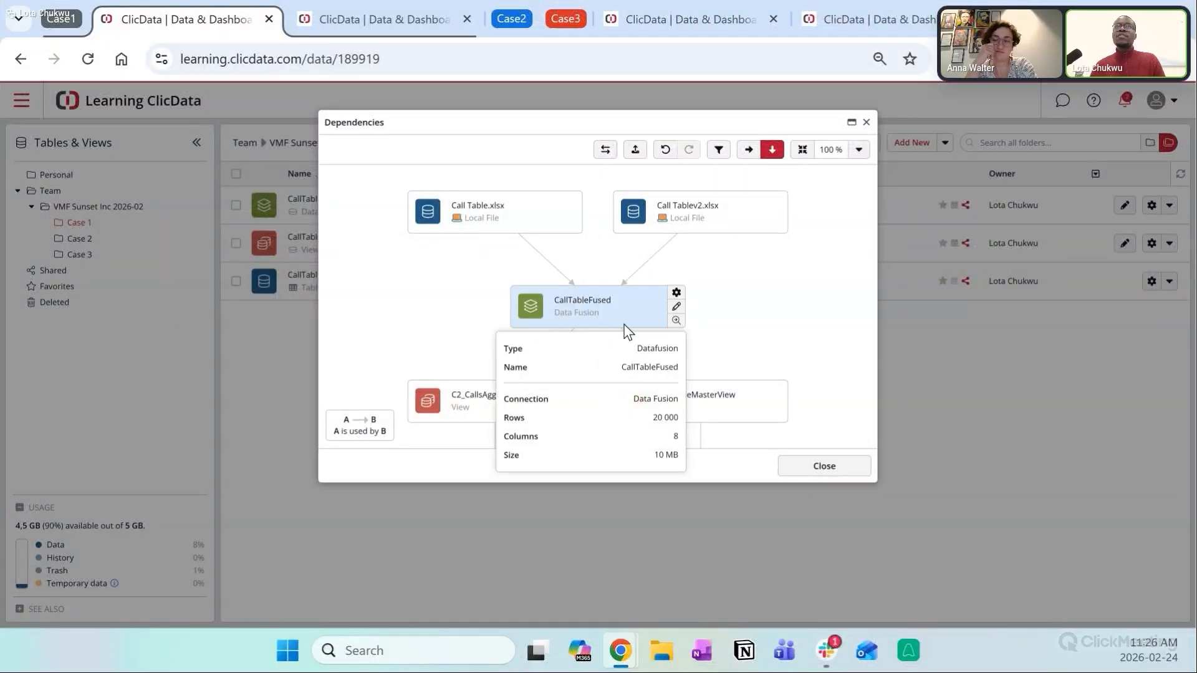
{"action": "scroll", "coordinate": [716, 352], "scroll_direction": "down", "scroll_amount": 1}
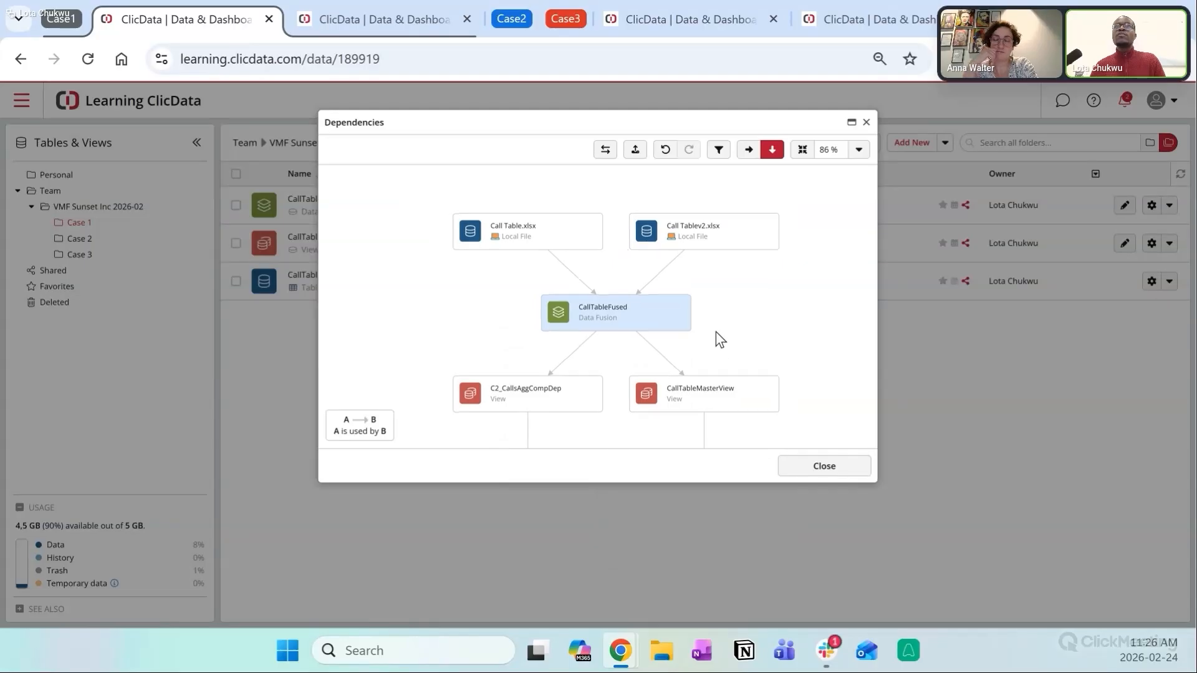
{"action": "left_click_drag", "start_coordinate": [715, 332], "coordinate": [693, 219]}
{"action": "mouse_move", "coordinate": [680, 340]}
{"action": "scroll", "coordinate": [680, 341], "scroll_direction": "up", "scroll_amount": 1}
{"action": "scroll", "coordinate": [679, 336], "scroll_direction": "down", "scroll_amount": 1}
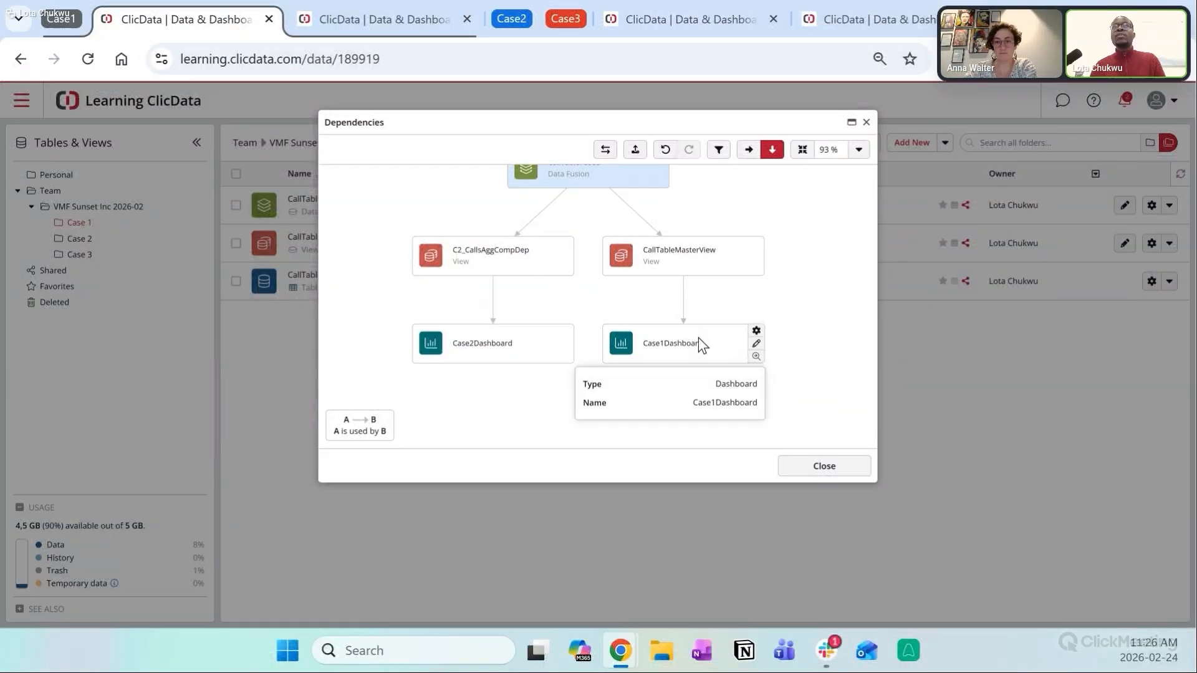
{"action": "mouse_move", "coordinate": [725, 243]}
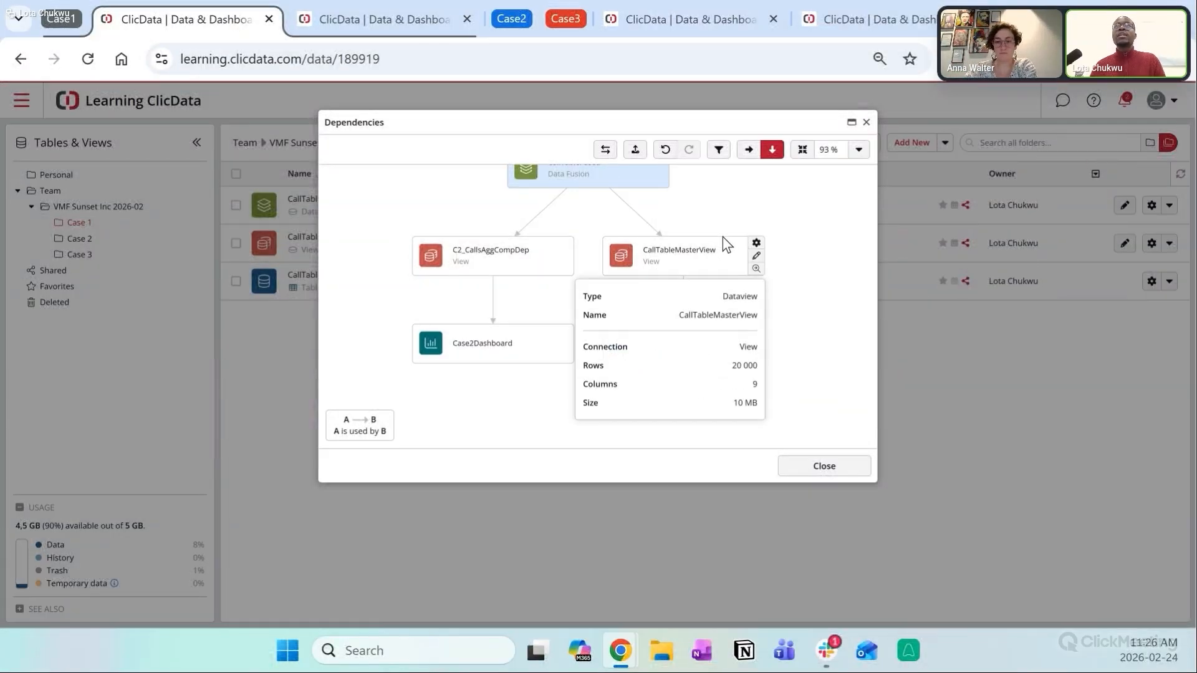
Step: Refocus the dependency diagram on CallTableMasterView, review the chain from fusion to dashboard, and close the diagram
{"action": "left_click", "coordinate": [689, 259]}
{"action": "mouse_move", "coordinate": [655, 294]}
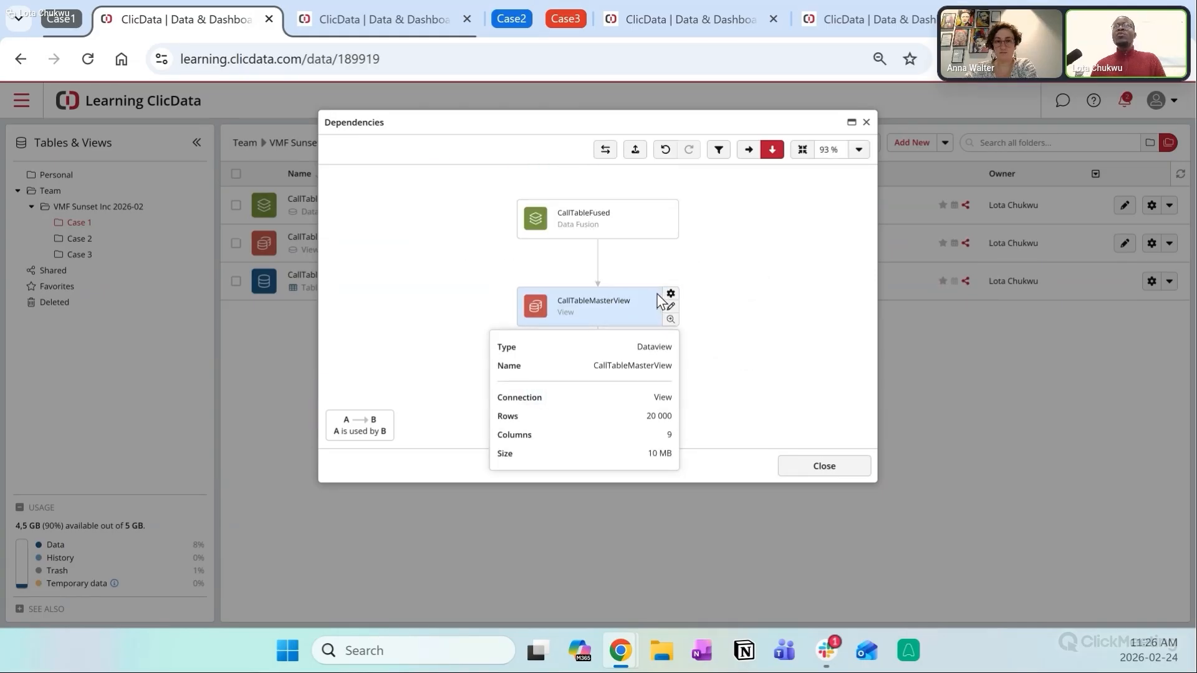
{"action": "mouse_move", "coordinate": [583, 215]}
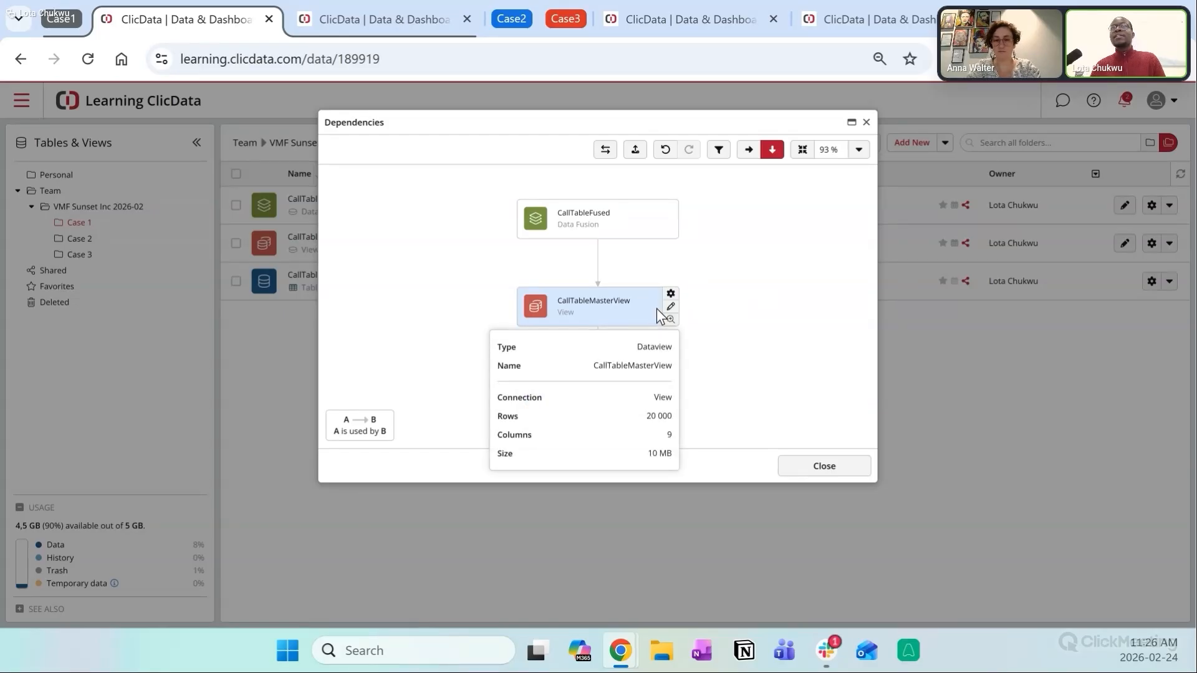
{"action": "mouse_move", "coordinate": [631, 404]}
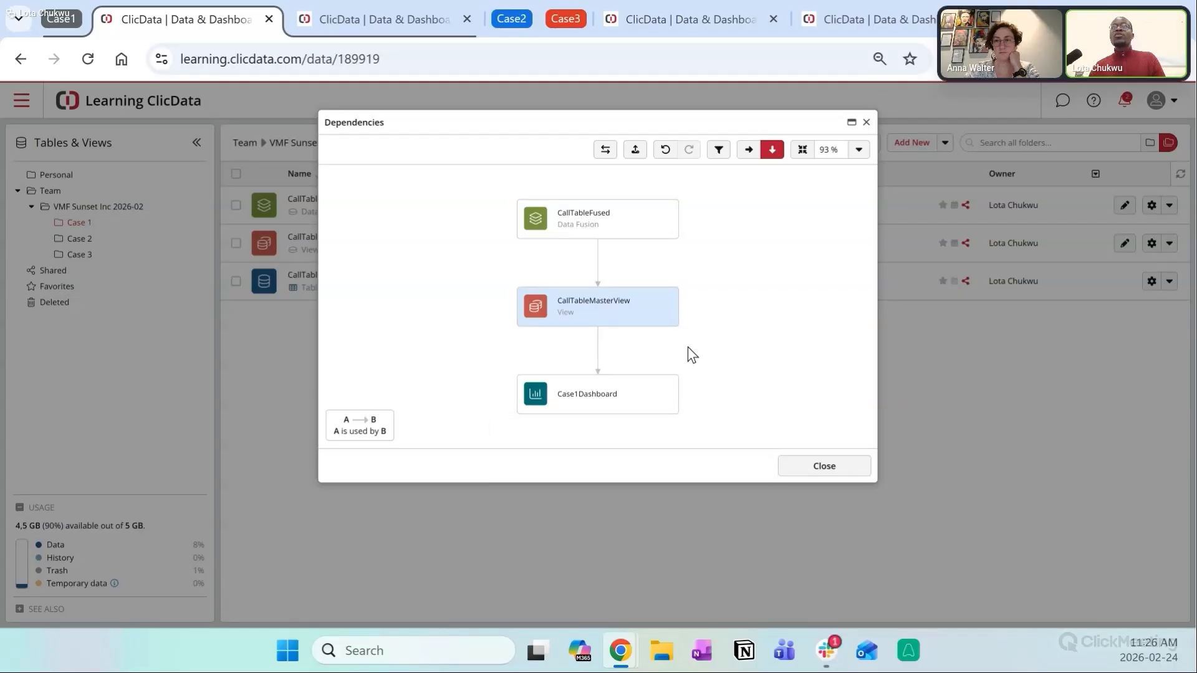
{"action": "mouse_move", "coordinate": [569, 315]}
{"action": "left_click", "coordinate": [866, 124]}
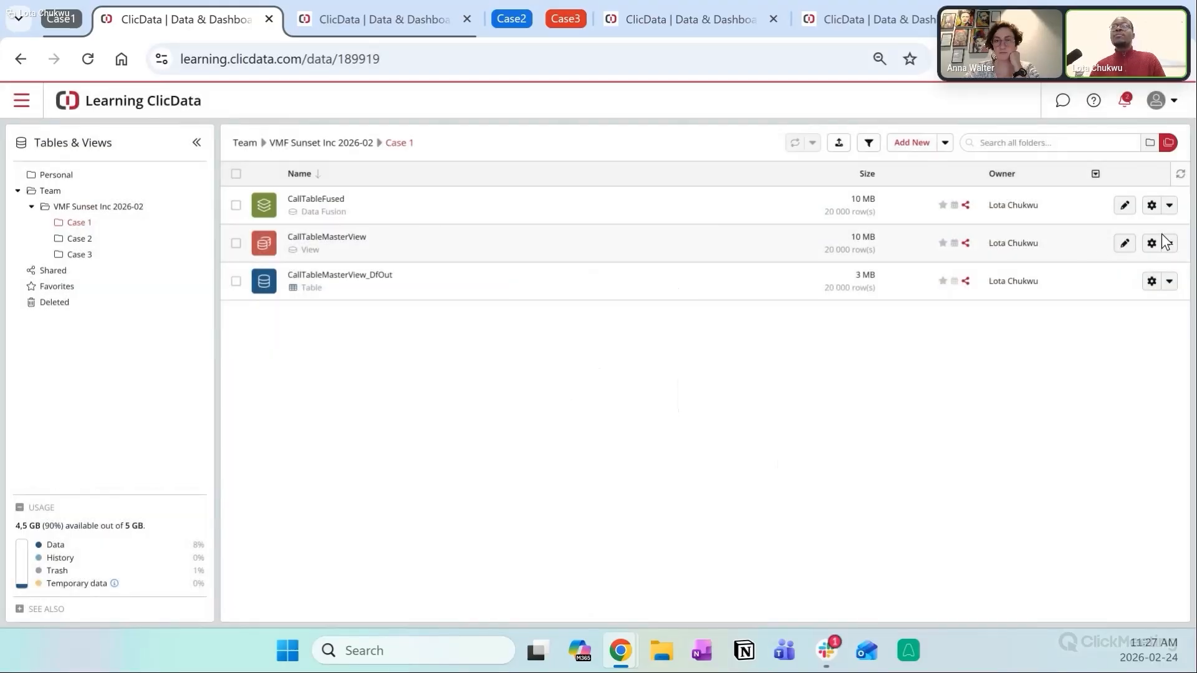
Step: Start adding the CallTableMasterView view to a data flow and browse to the VMFSunset folder under Team
{"action": "left_click", "coordinate": [1170, 248]}
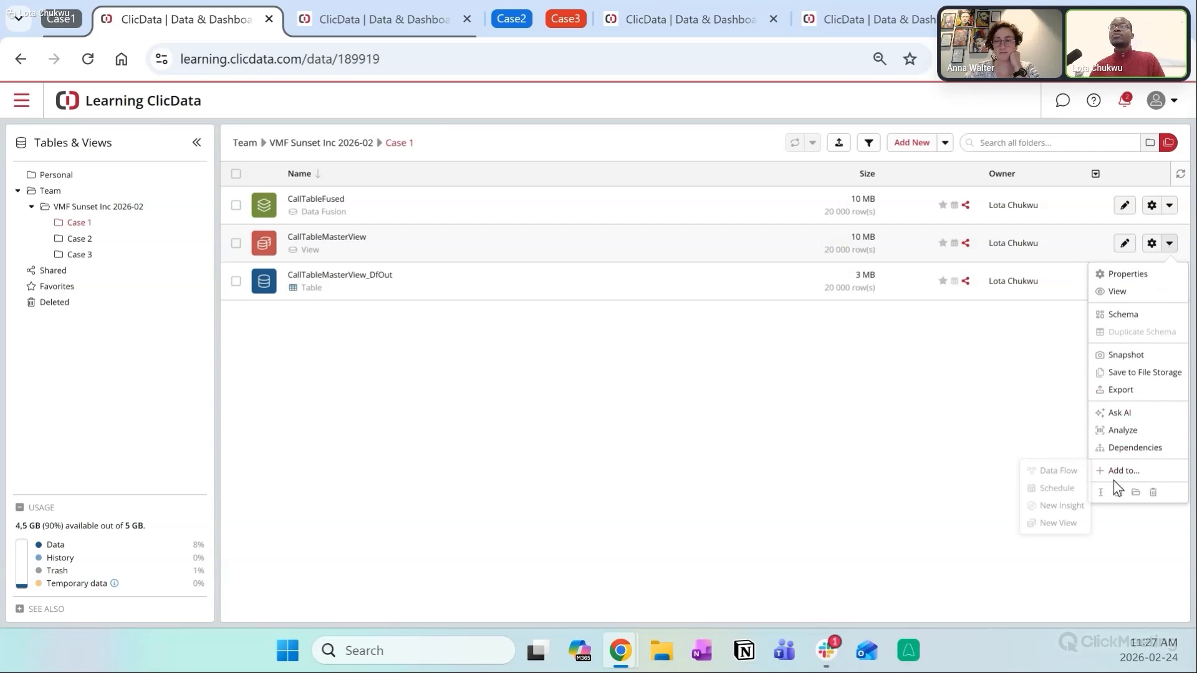
{"action": "mouse_move", "coordinate": [1112, 472]}
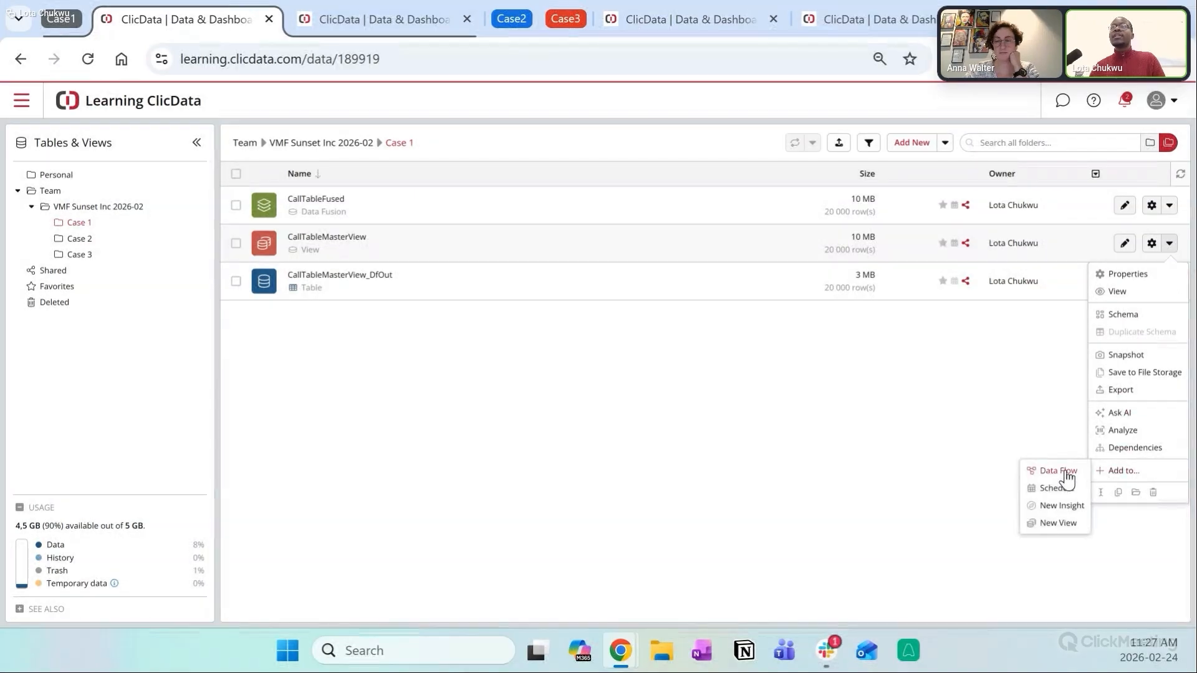
{"action": "left_click", "coordinate": [1063, 470]}
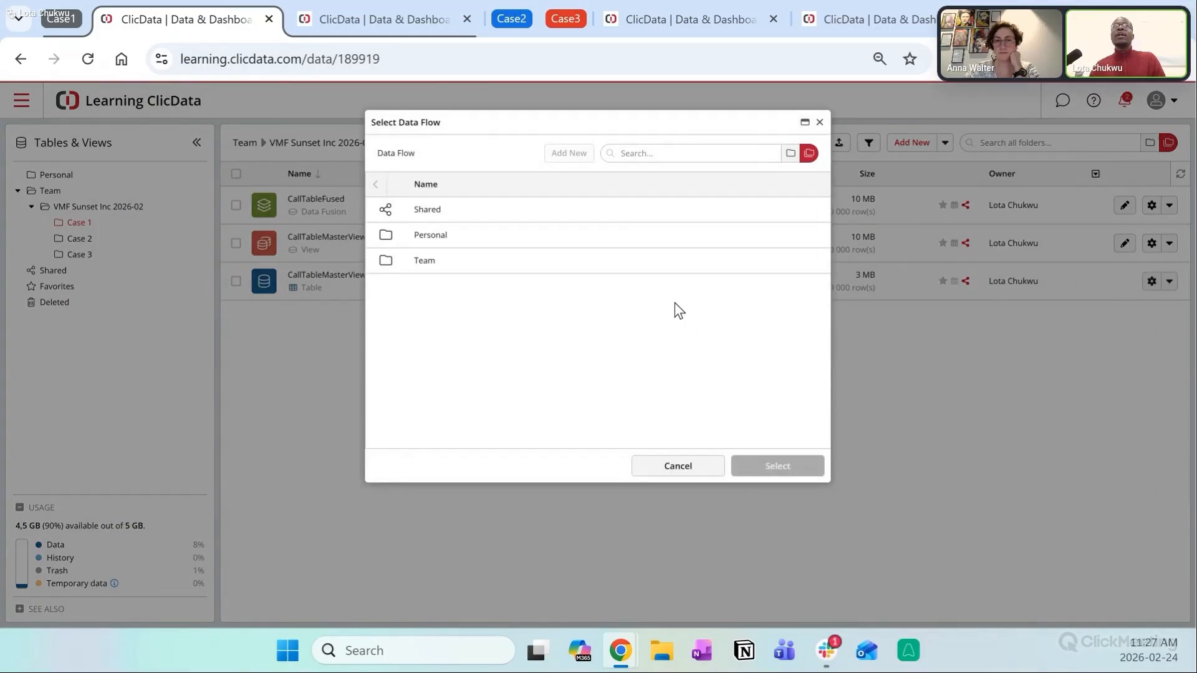
{"action": "double_click", "coordinate": [428, 266]}
{"action": "double_click", "coordinate": [456, 218]}
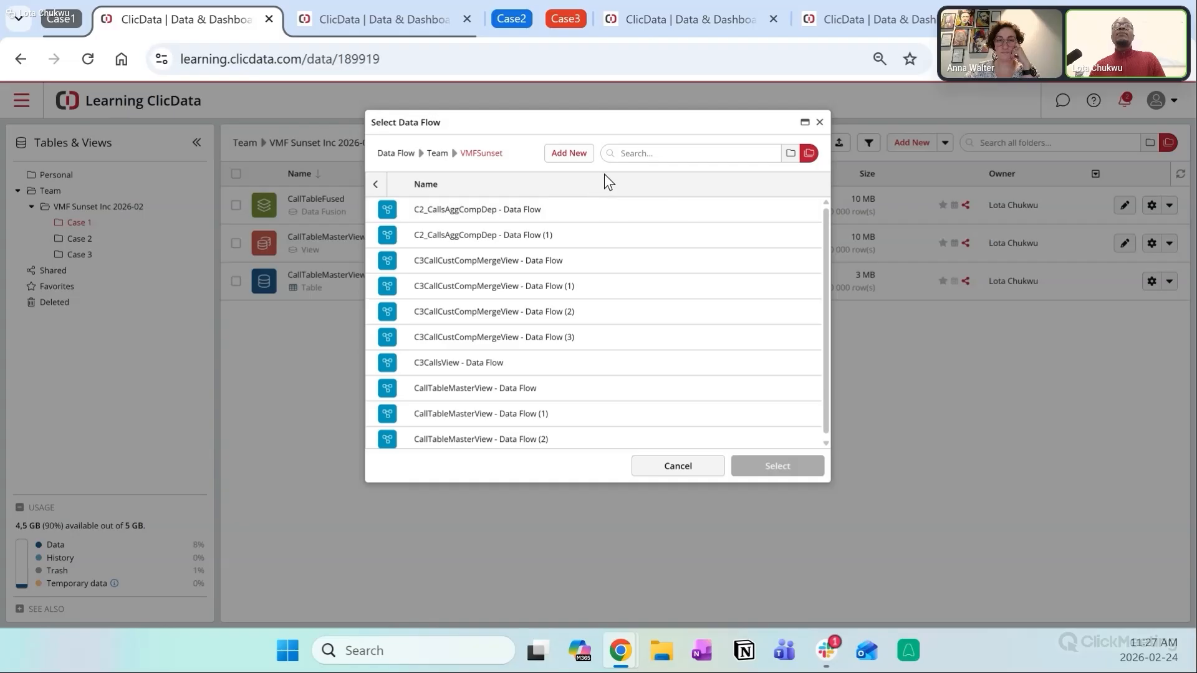
Step: Create and save a new data flow named "CallTableMasterView - Data Flow (3)" from the view
{"action": "left_click", "coordinate": [569, 155]}
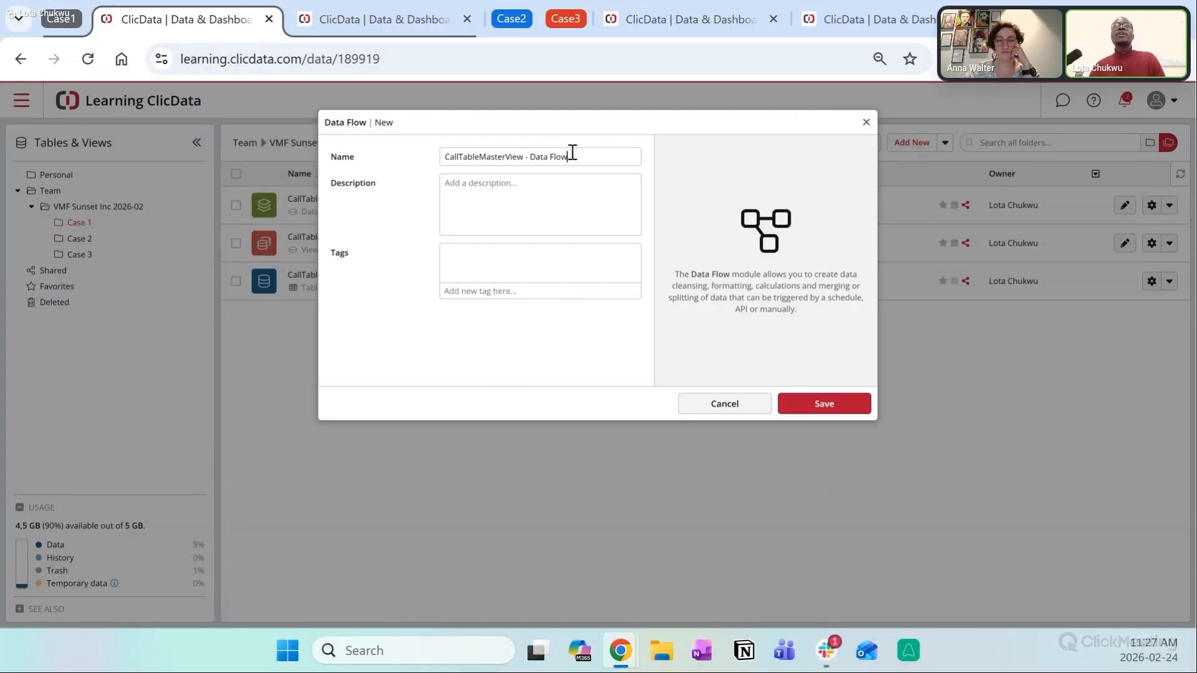
{"action": "left_click_drag", "start_coordinate": [582, 159], "coordinate": [572, 161]}
{"action": "left_click_drag", "start_coordinate": [597, 125], "coordinate": [739, 144]}
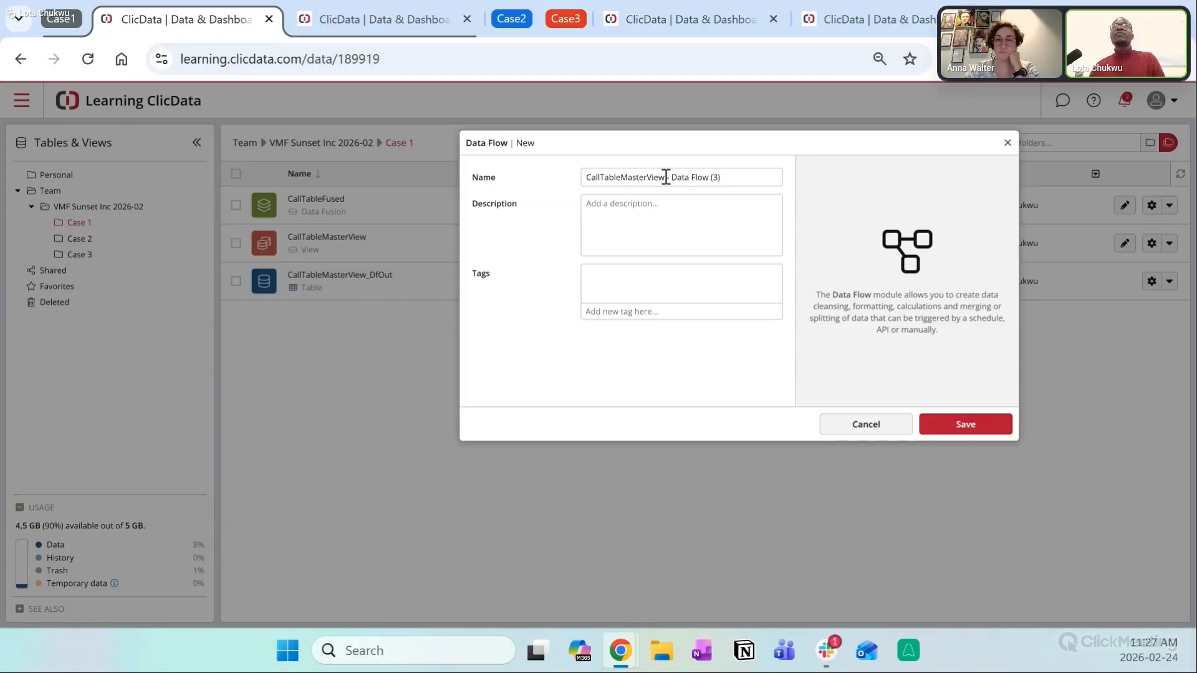
{"action": "left_click", "coordinate": [958, 430]}
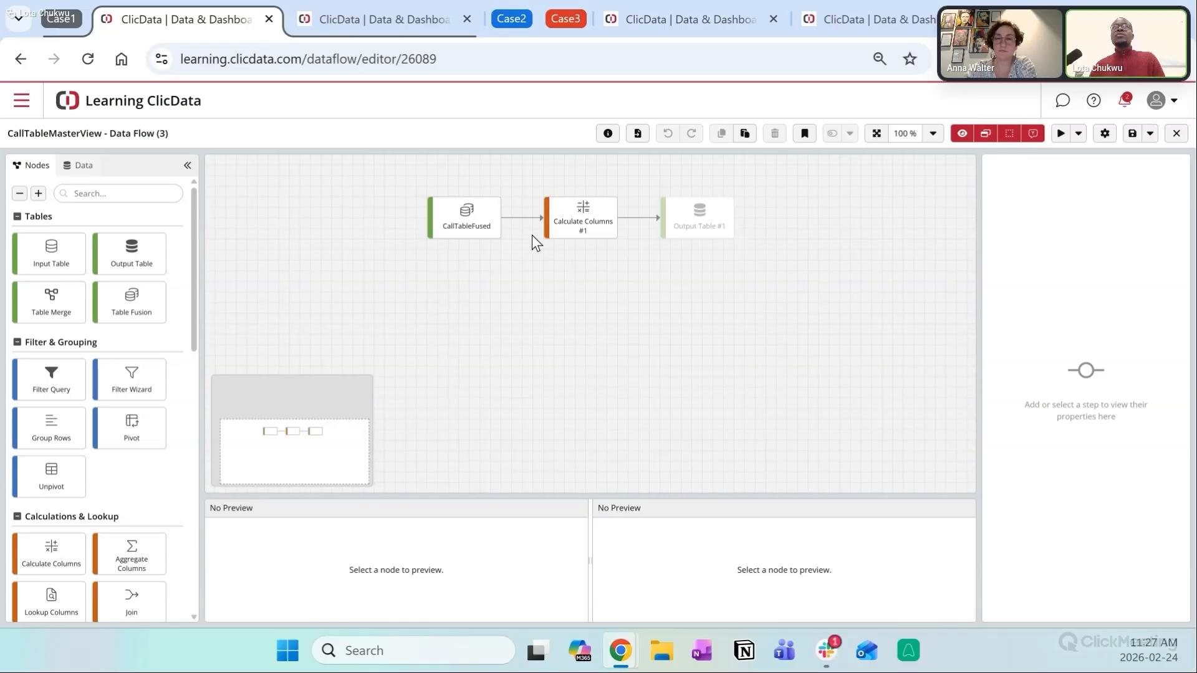
Step: Inspect the fusion settings of the CallTableFused node in the new data flow
{"action": "left_click", "coordinate": [480, 228]}
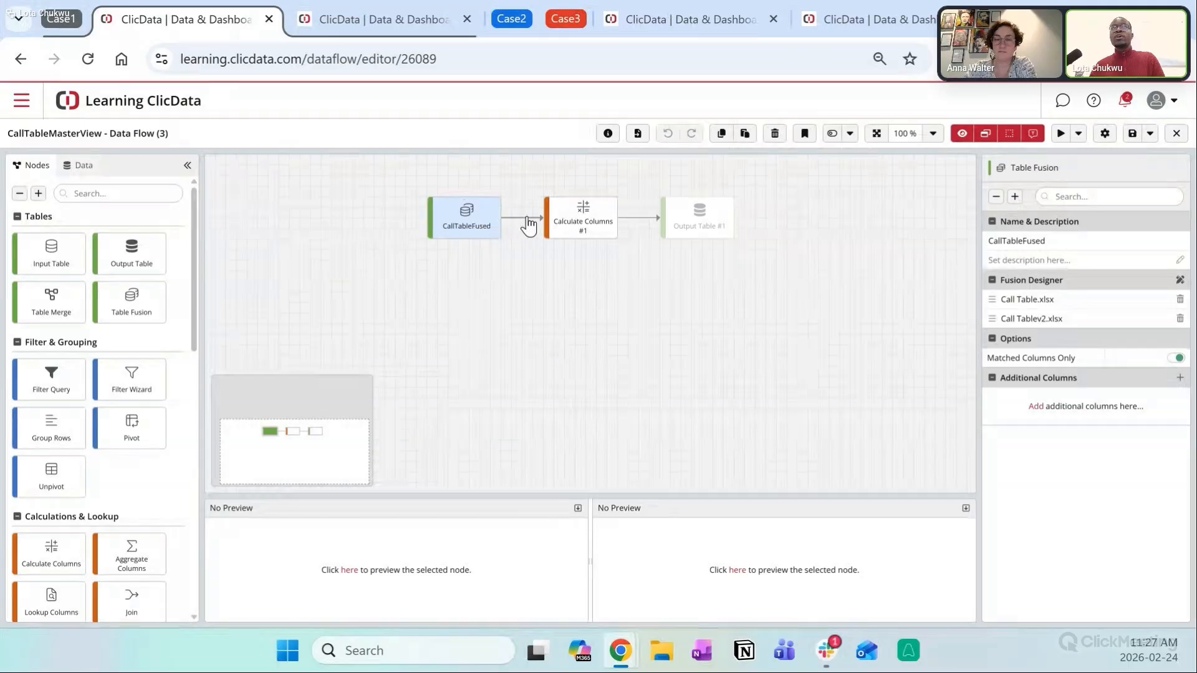
{"action": "mouse_move", "coordinate": [465, 218]}
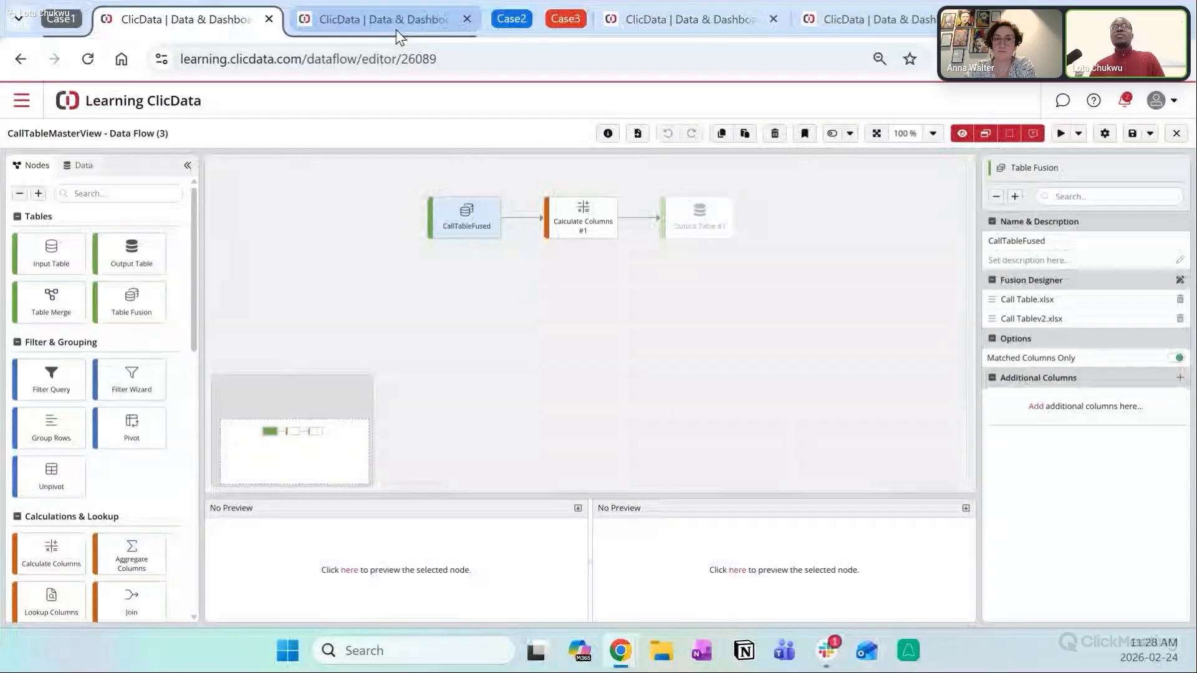
Step: Return to the Case 1 table list and review the original CallTableMasterView transformation and CallTableFused fusion in their editors
{"action": "left_click_drag", "start_coordinate": [395, 29], "coordinate": [238, 28]}
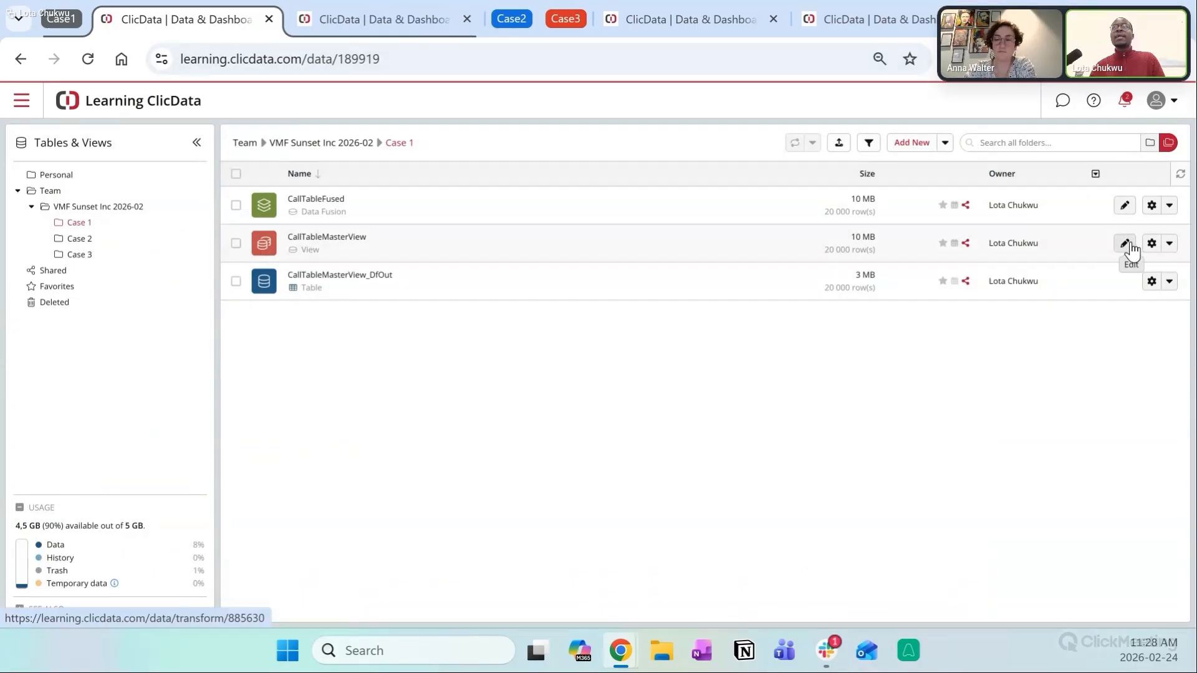
{"action": "left_click", "coordinate": [1169, 243]}
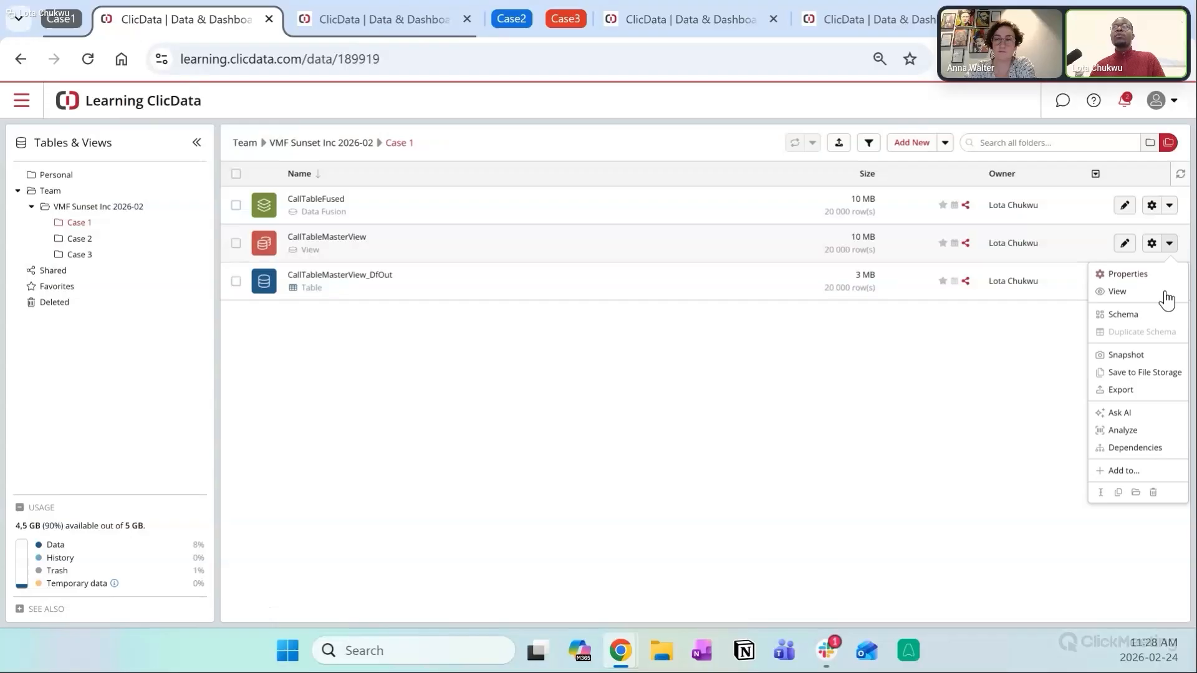
{"action": "left_click", "coordinate": [1142, 448]}
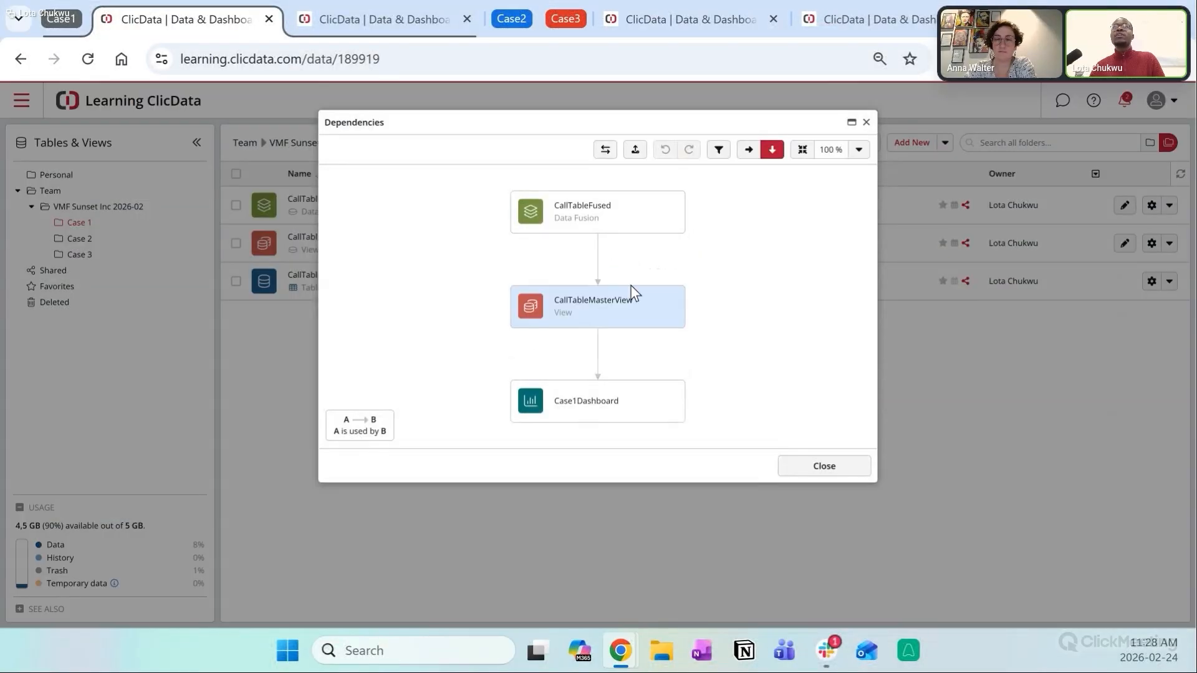
{"action": "left_click", "coordinate": [677, 307]}
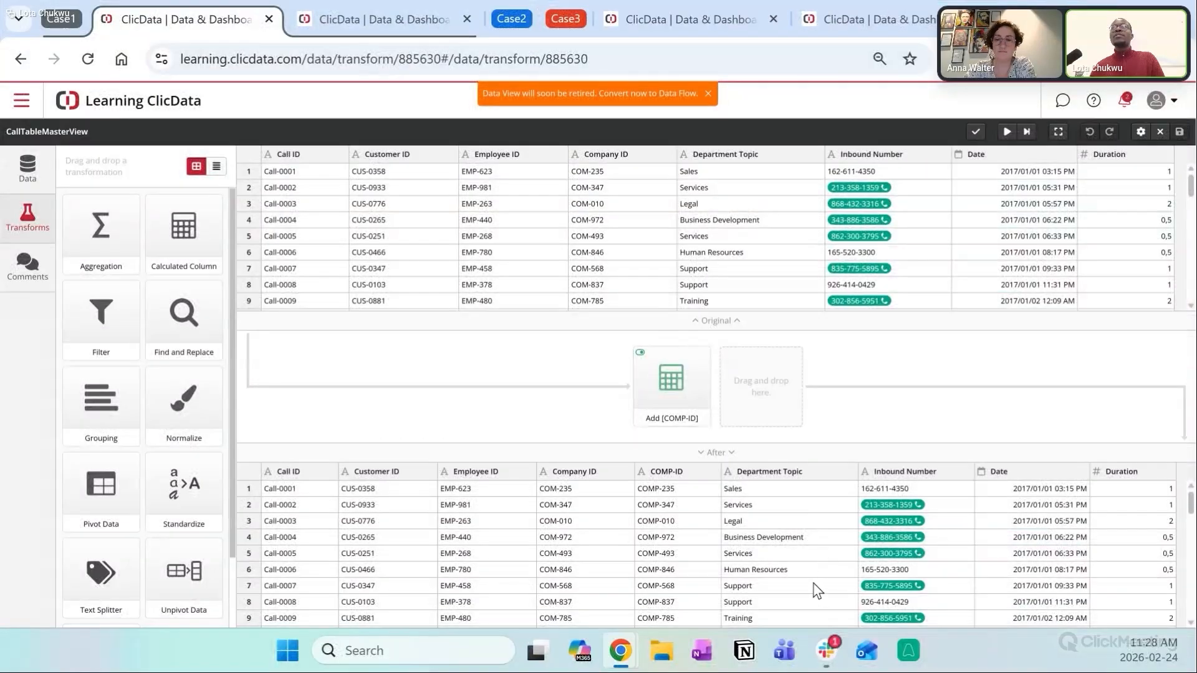
{"action": "left_click", "coordinate": [1159, 131]}
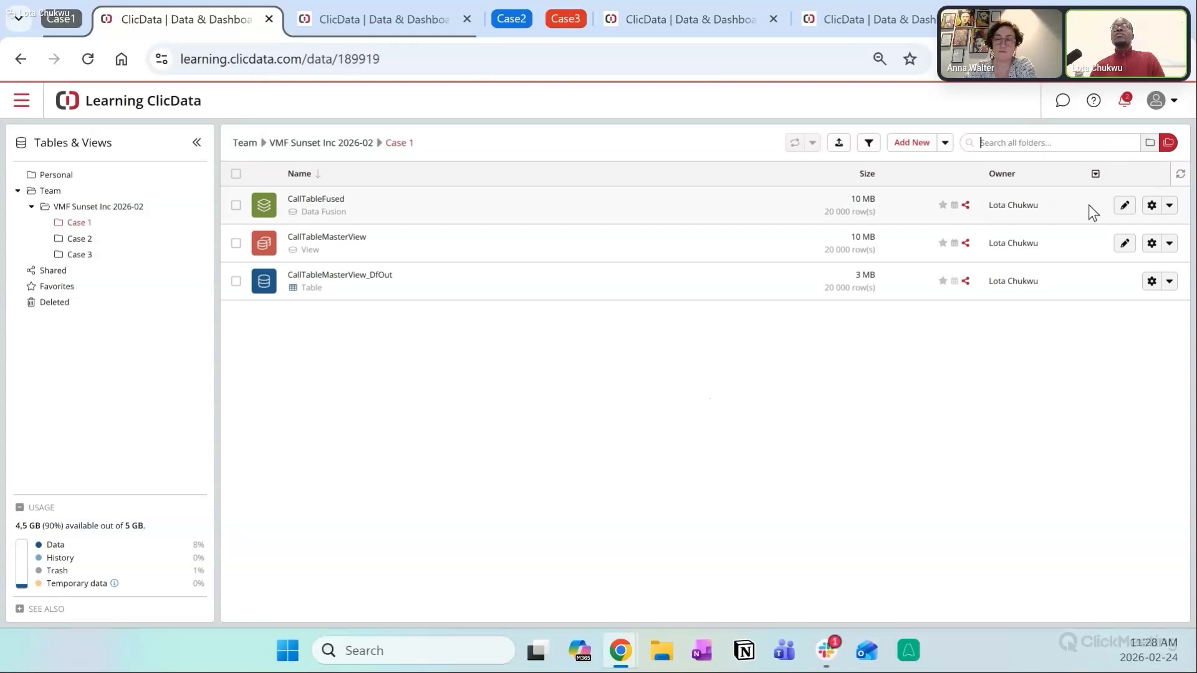
{"action": "left_click", "coordinate": [1124, 205]}
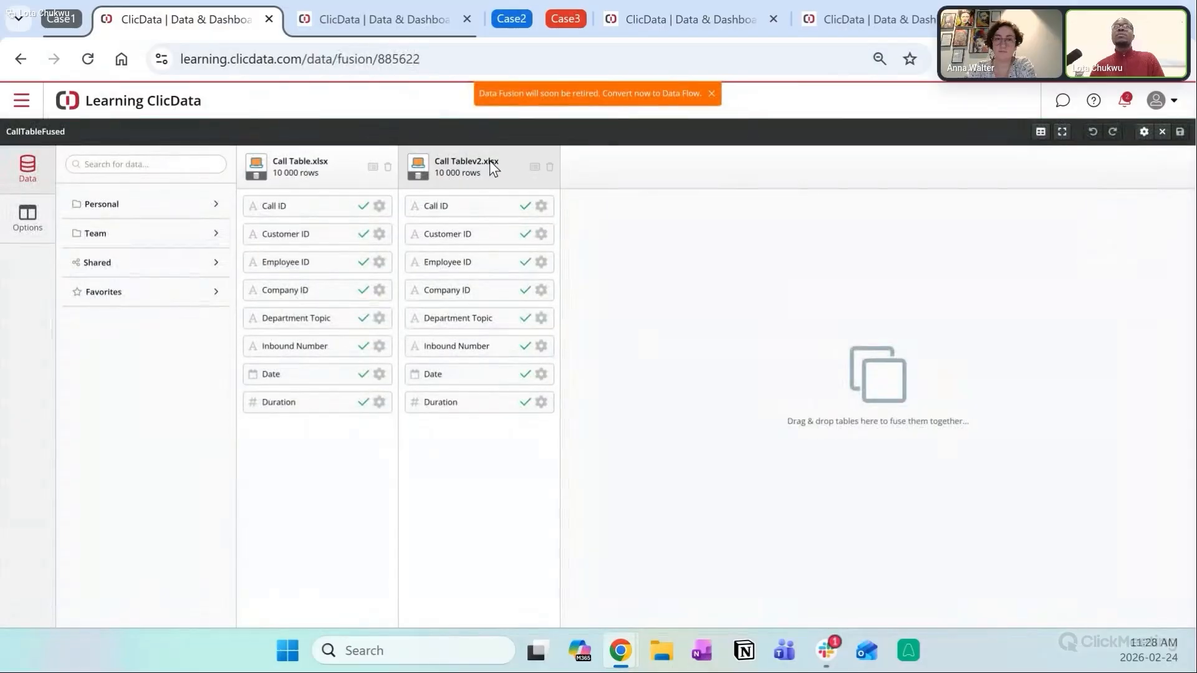
Step: In the CallTableMasterView - Data Flow (3), enable Output Table #1 and browse to Team > VMF Sunset Inc 2026-02 > Case 1 for its destination table
{"action": "left_click", "coordinate": [372, 18]}
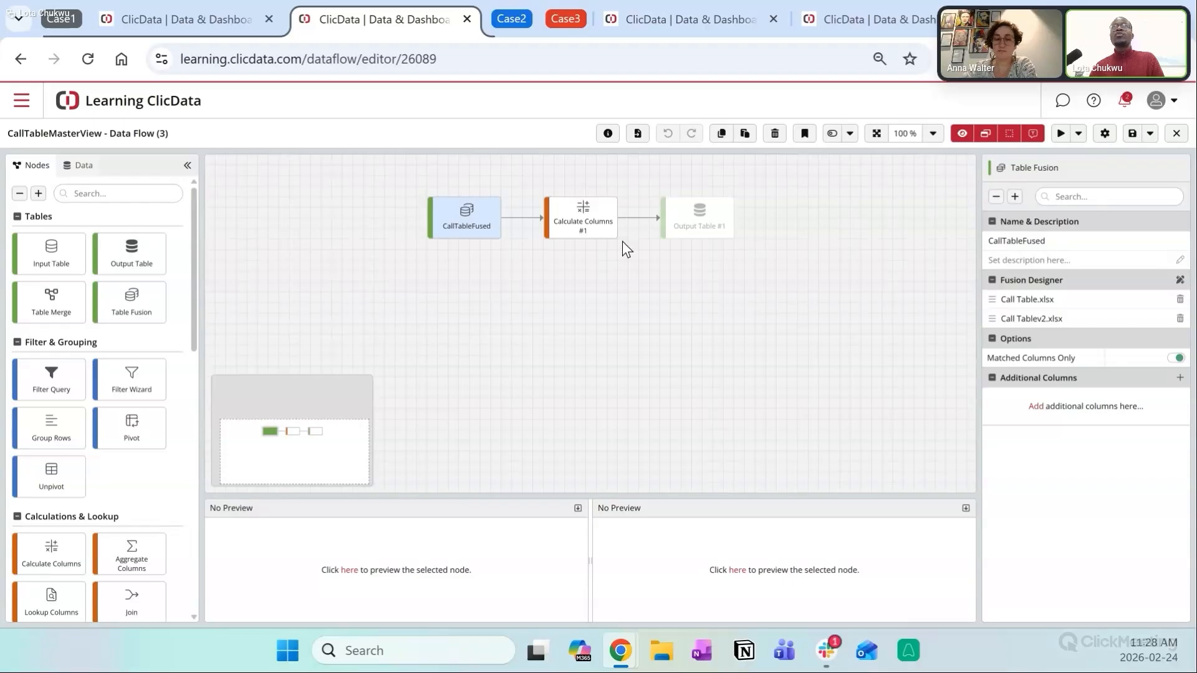
{"action": "left_click", "coordinate": [694, 228]}
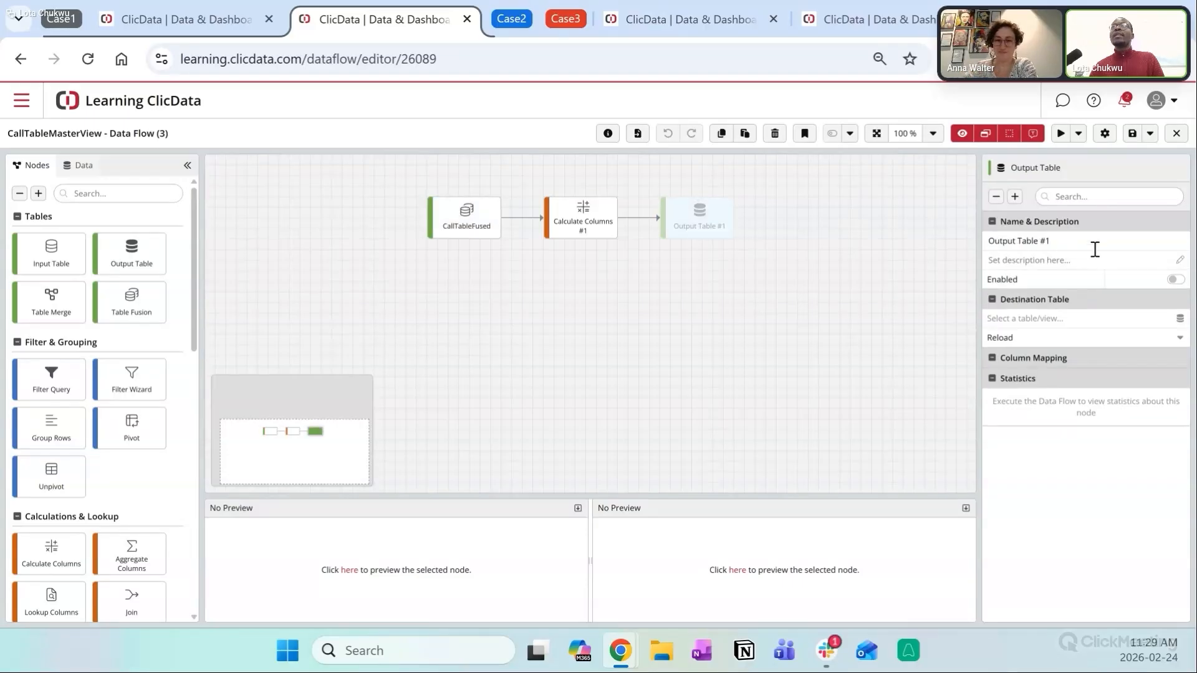
{"action": "left_click", "coordinate": [1174, 279]}
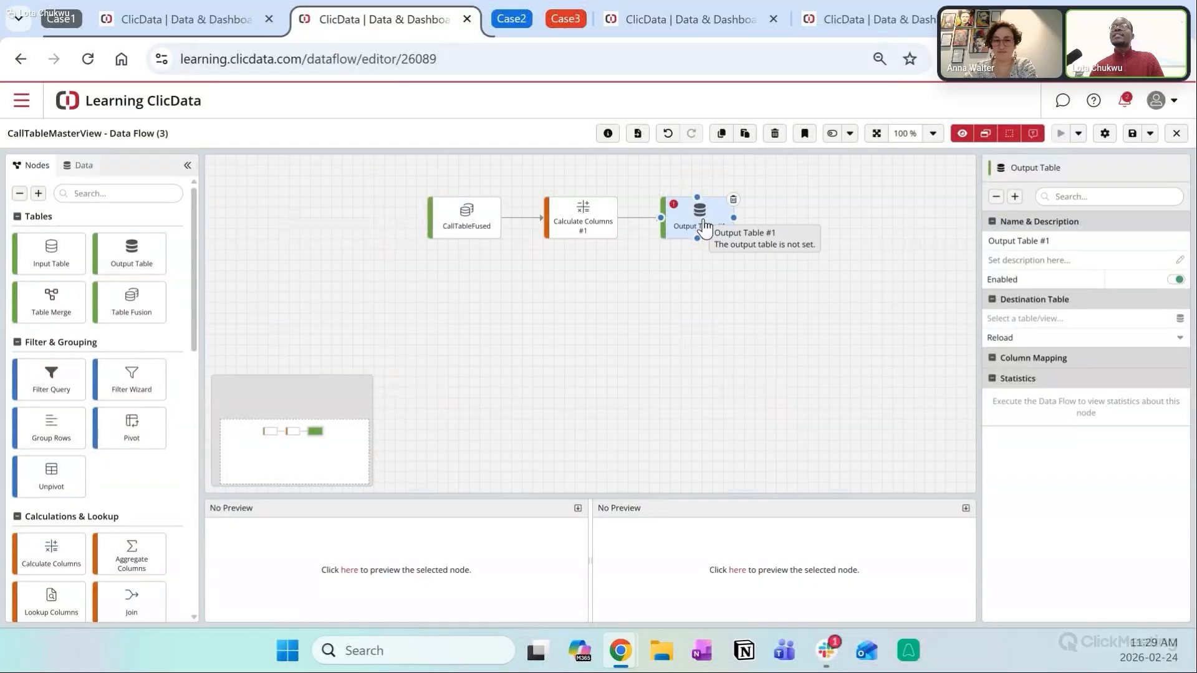
{"action": "left_click", "coordinate": [1179, 319]}
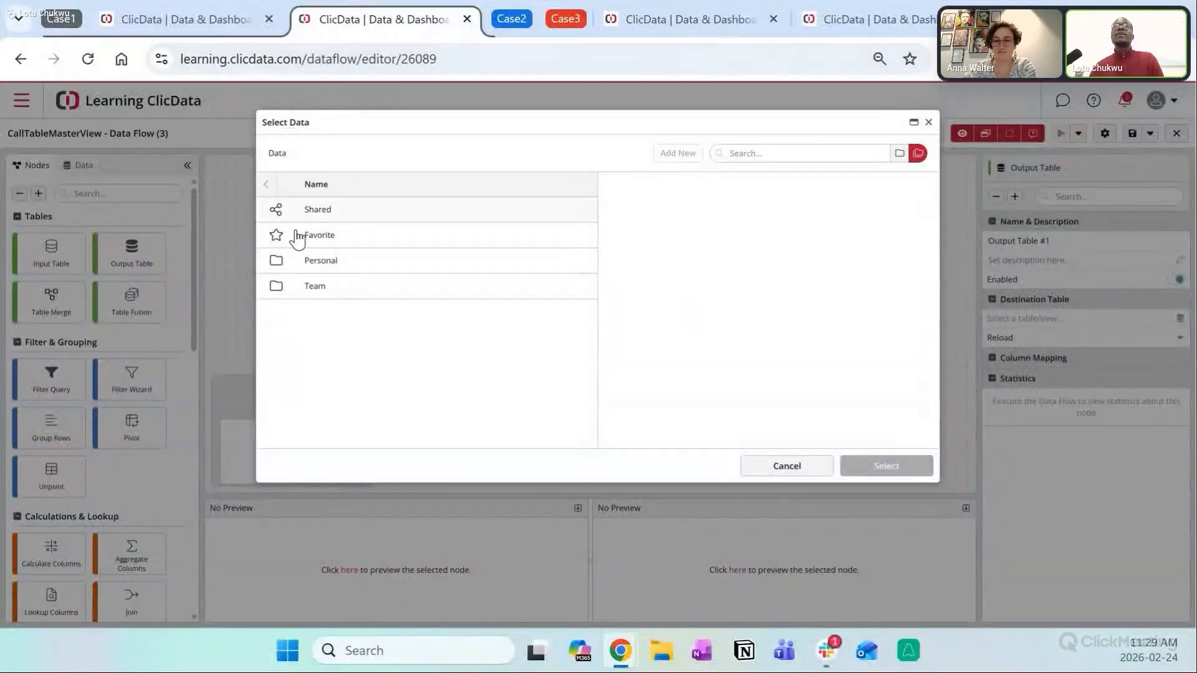
{"action": "left_click", "coordinate": [322, 290]}
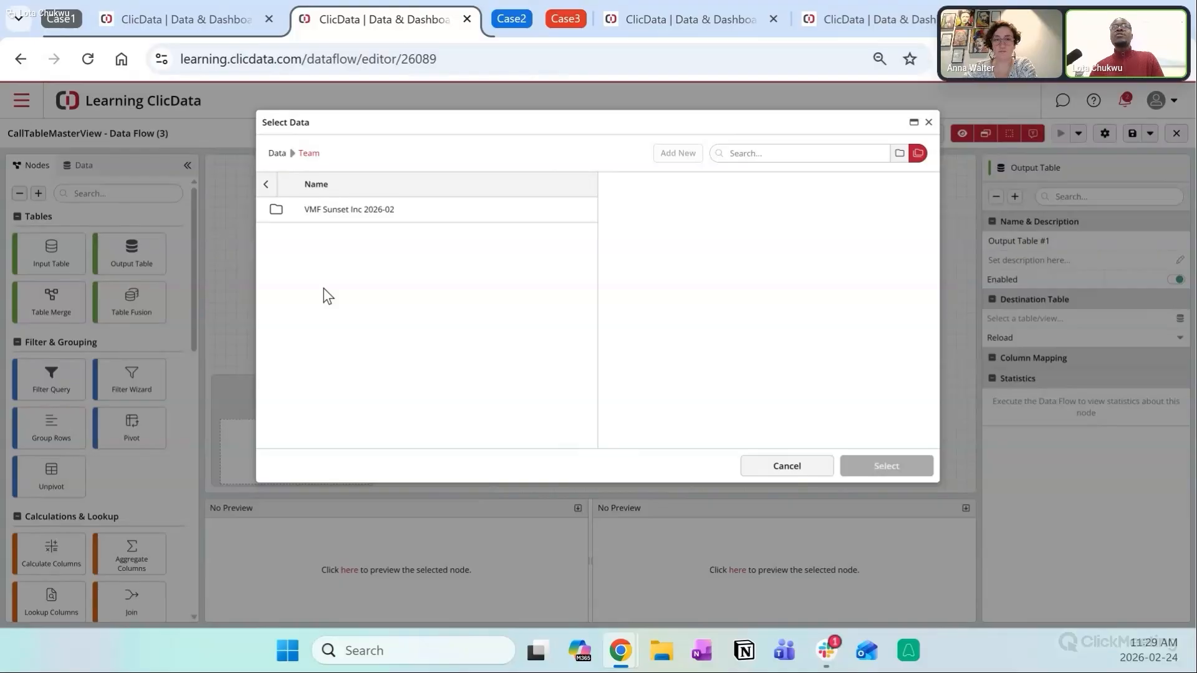
{"action": "left_click", "coordinate": [367, 215]}
{"action": "left_click", "coordinate": [323, 212]}
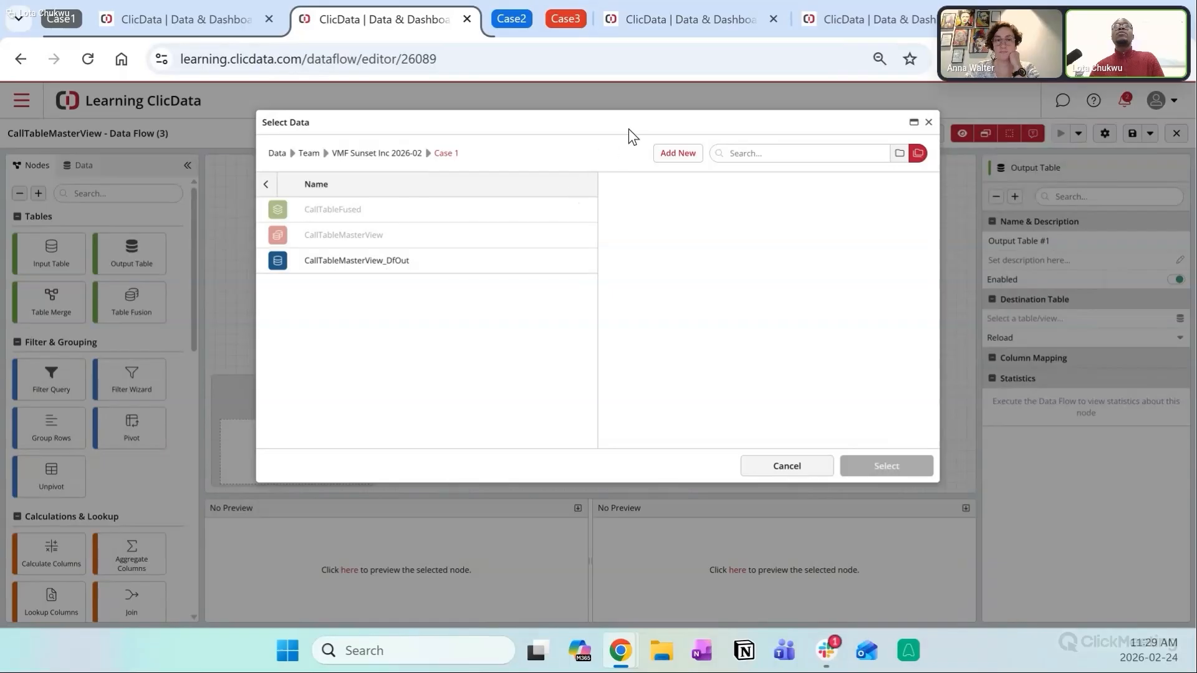
Step: Create a new destination table named CallTableMasterView_DFOut in the Case 1 folder
{"action": "left_click", "coordinate": [667, 156]}
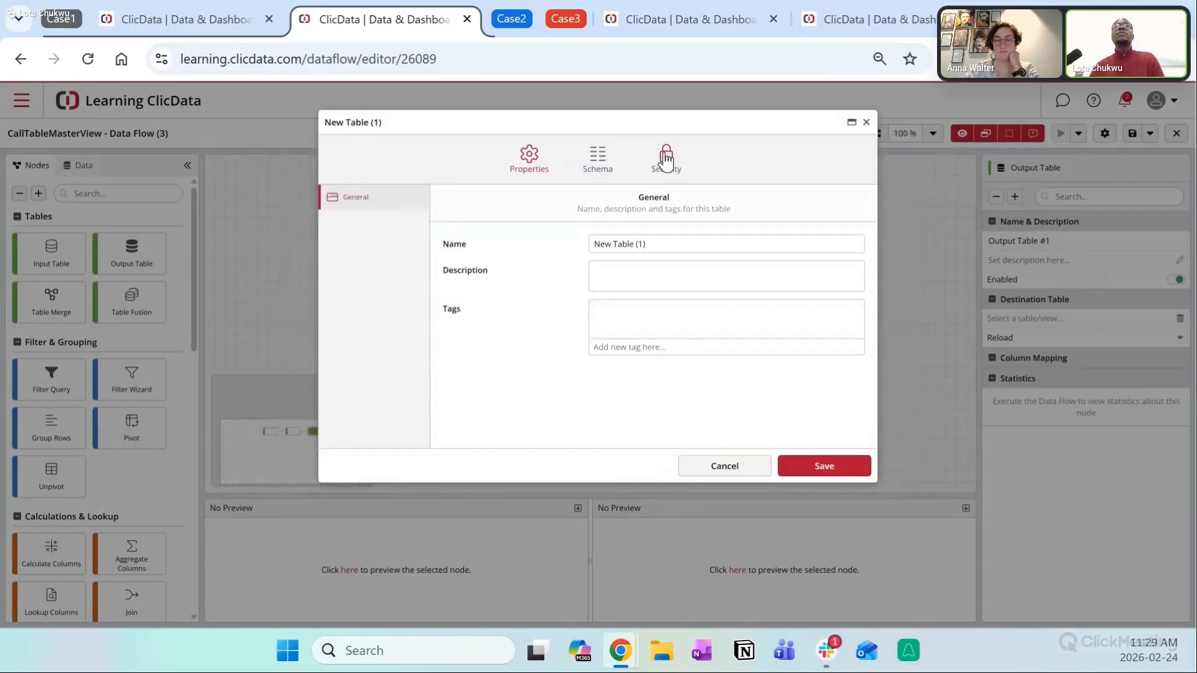
{"action": "left_click", "coordinate": [656, 248]}
{"action": "triple_click", "coordinate": [656, 247]}
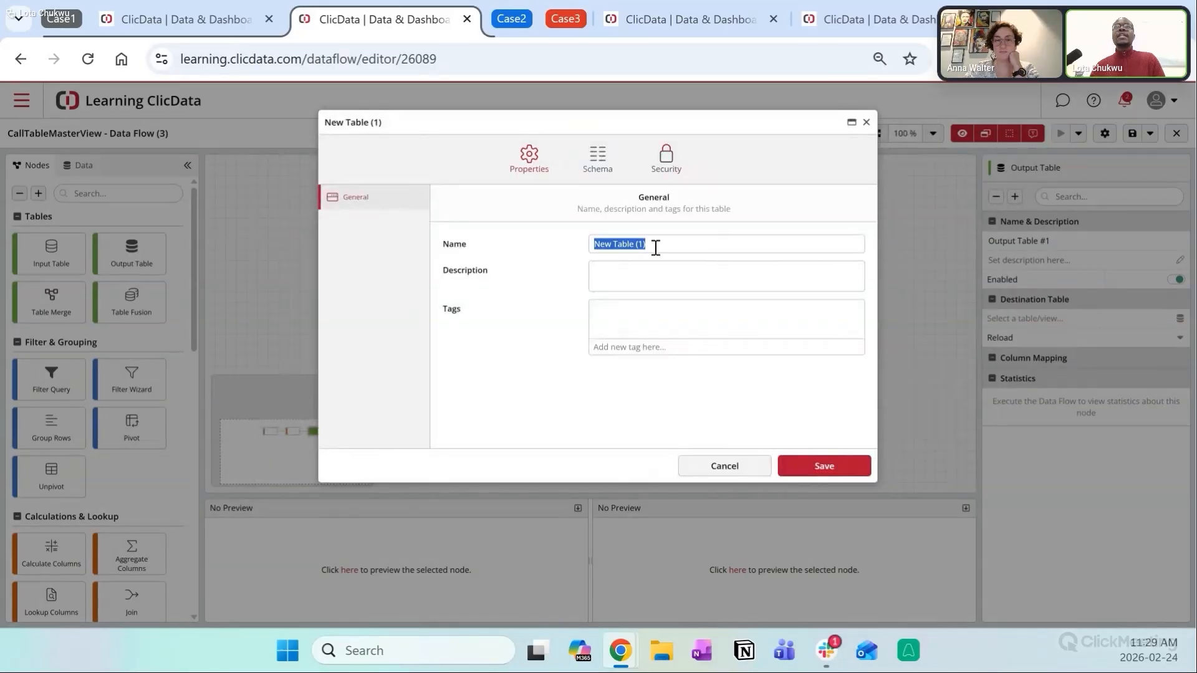
{"action": "type", "text": "c"}
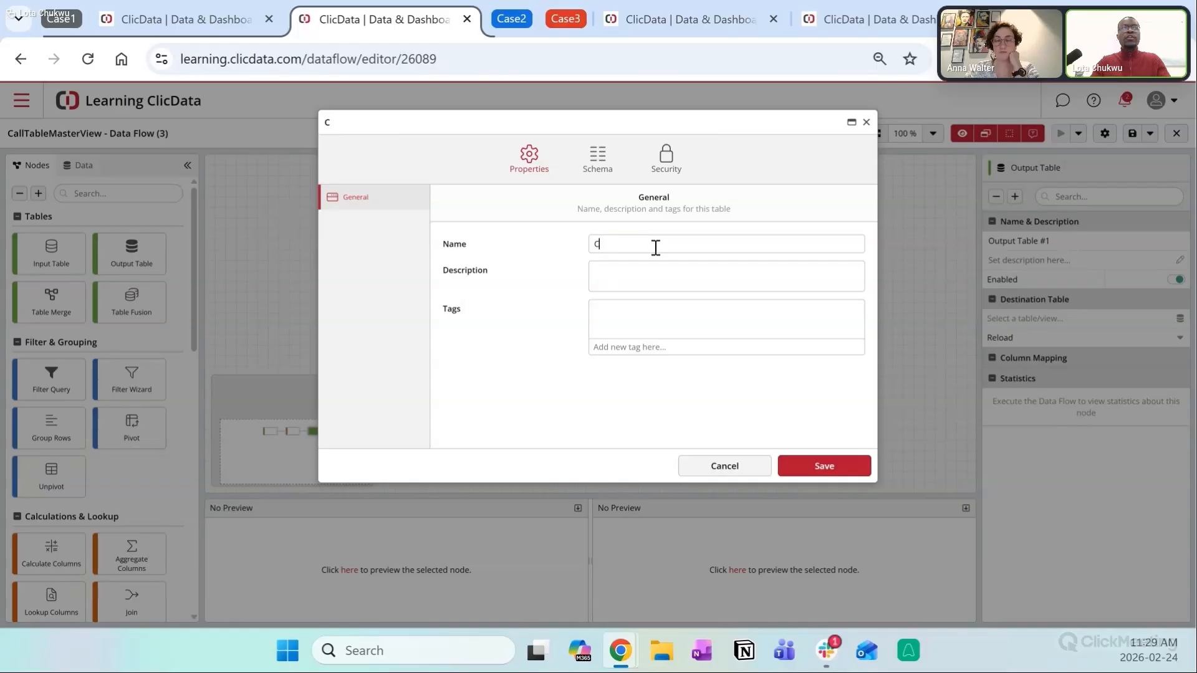
{"action": "type", "text": "allTable\\"}
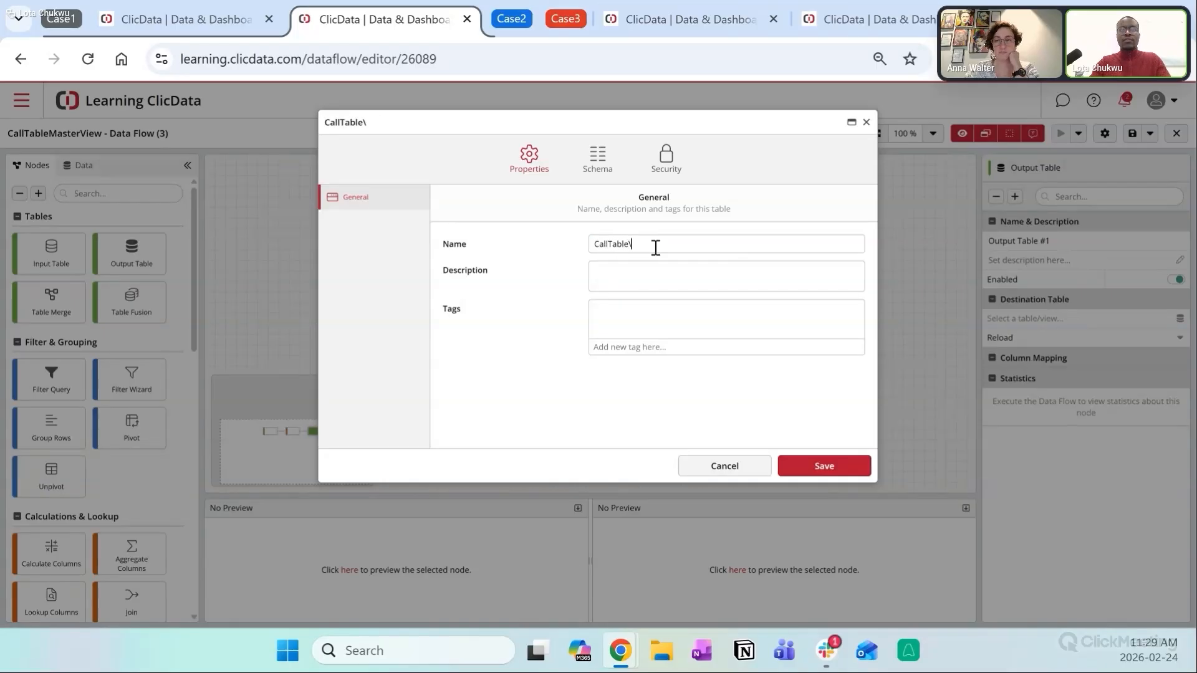
{"action": "key", "text": "BackSpace"}
{"action": "type", "text": "Ma"}
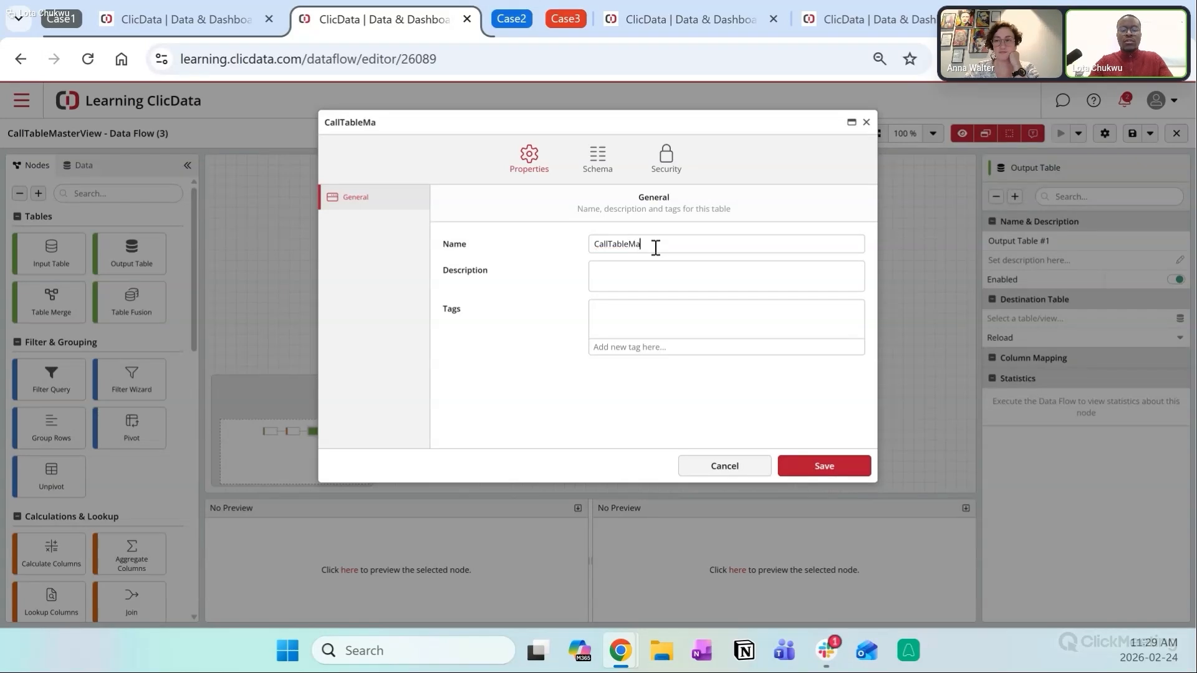
{"action": "type", "text": "sterView_Df"}
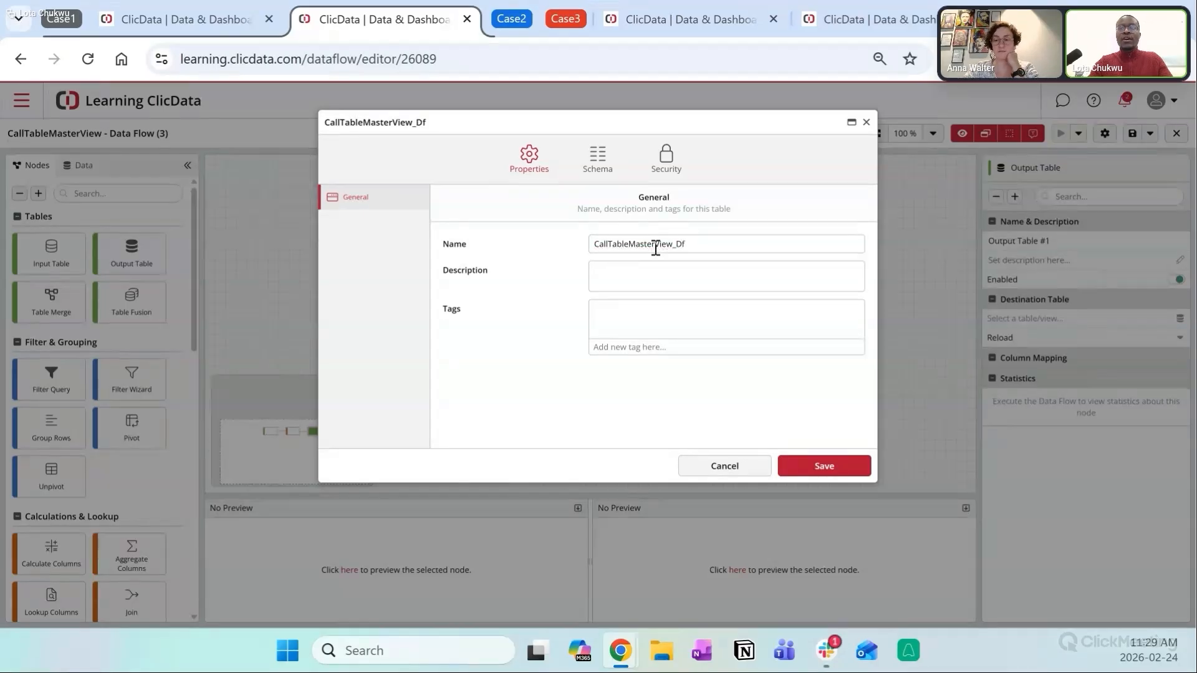
{"action": "type", "text": "Out"}
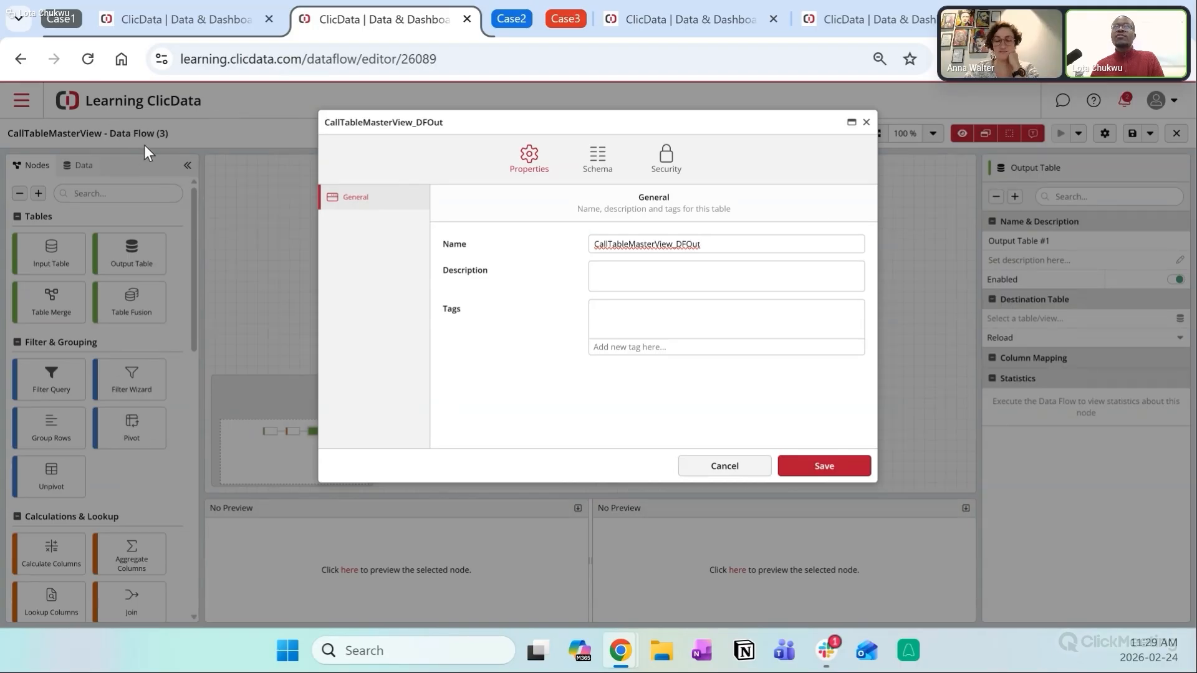
{"action": "left_click", "coordinate": [854, 472]}
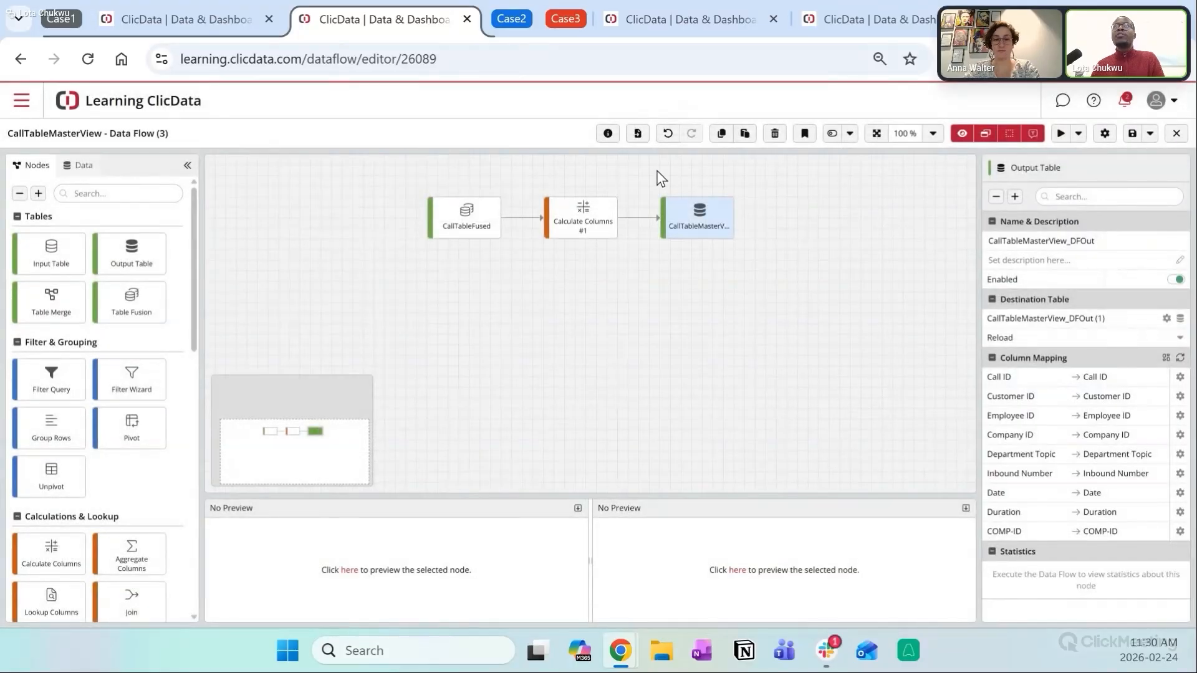
Step: Save and execute the data flow, and check the processed row count in the execution log
{"action": "left_click", "coordinate": [1060, 134]}
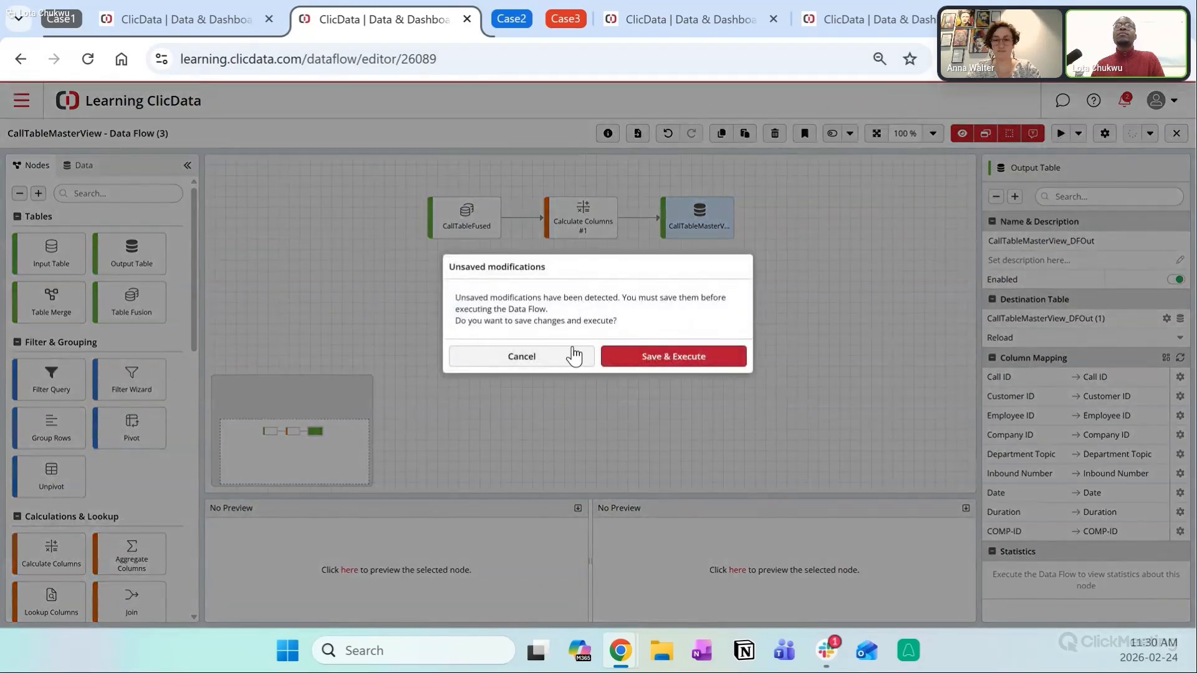
{"action": "left_click", "coordinate": [619, 354]}
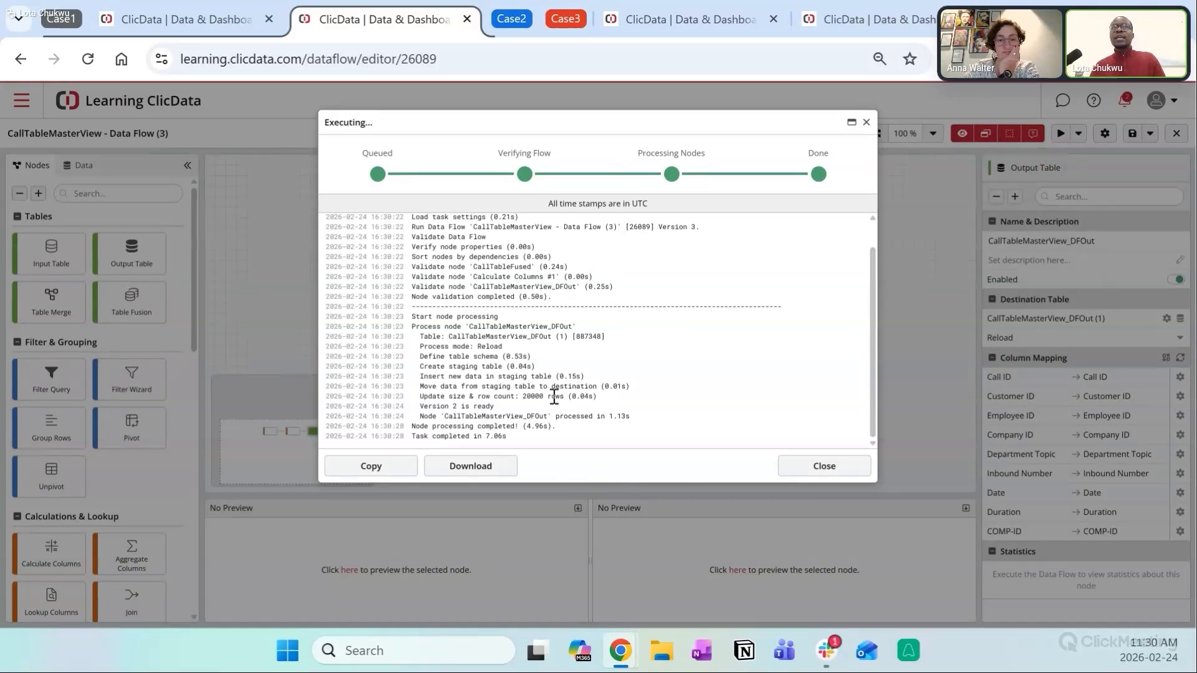
{"action": "left_click_drag", "start_coordinate": [565, 397], "coordinate": [546, 397]}
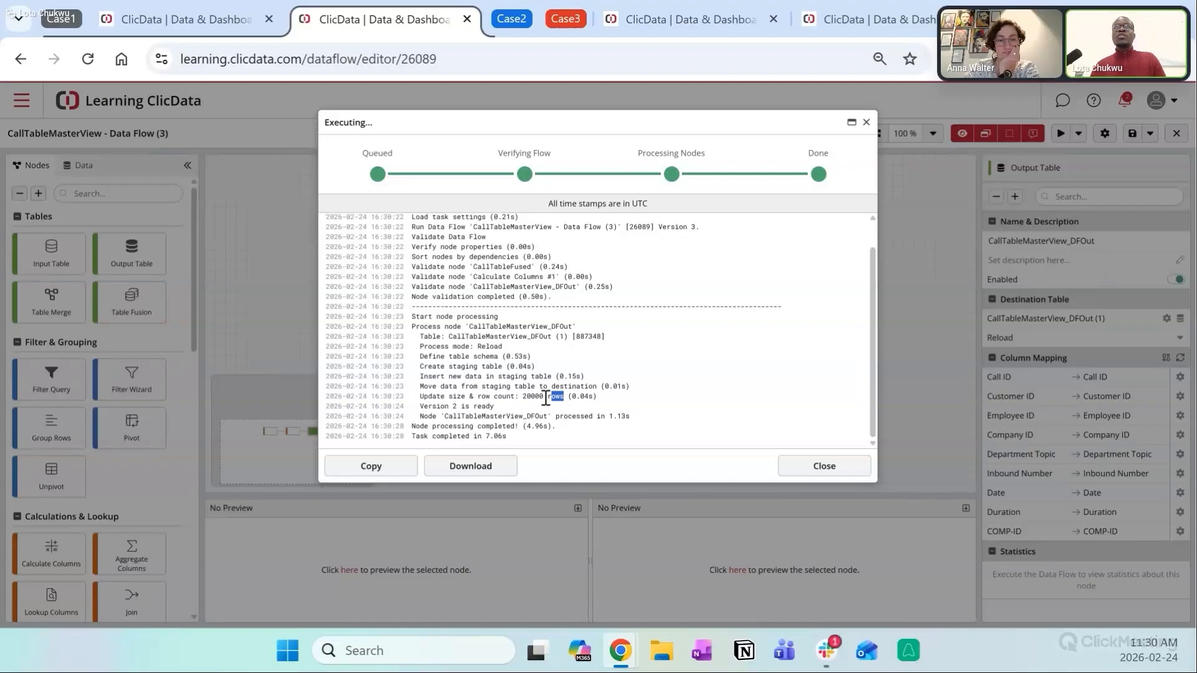
{"action": "left_click_drag", "start_coordinate": [546, 398], "coordinate": [518, 397]}
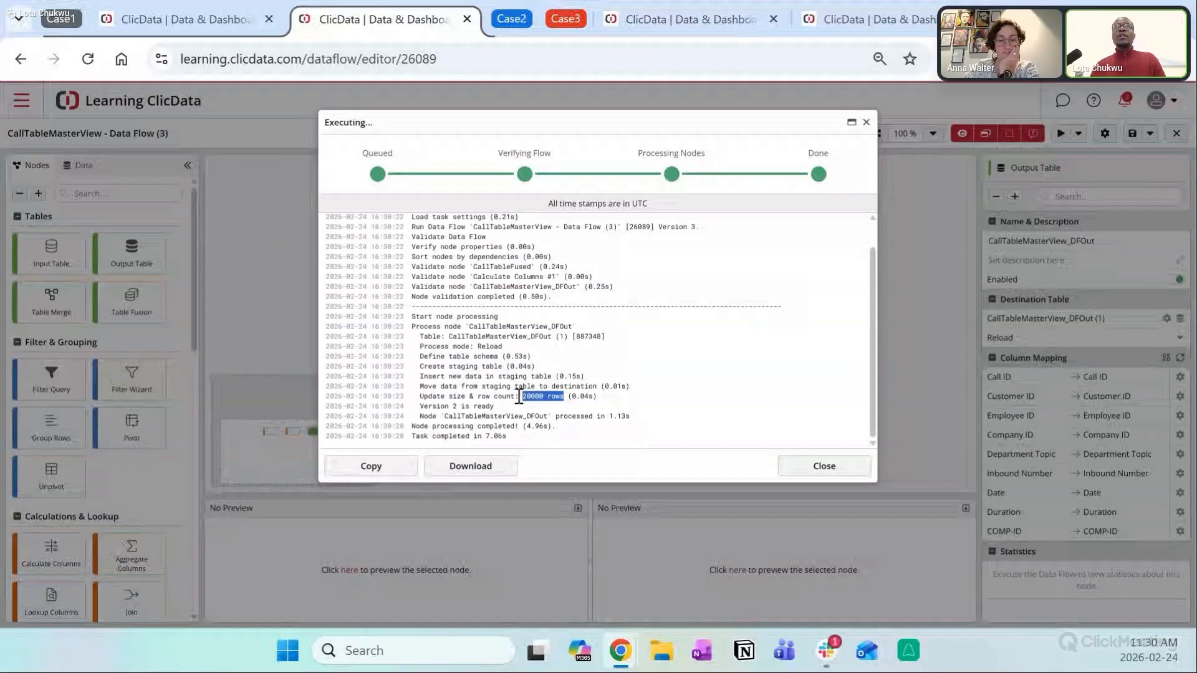
Step: Return to the Case 1 list of tables and views and compare the new output table's row count with CallTableMasterView's
{"action": "left_click", "coordinate": [167, 7]}
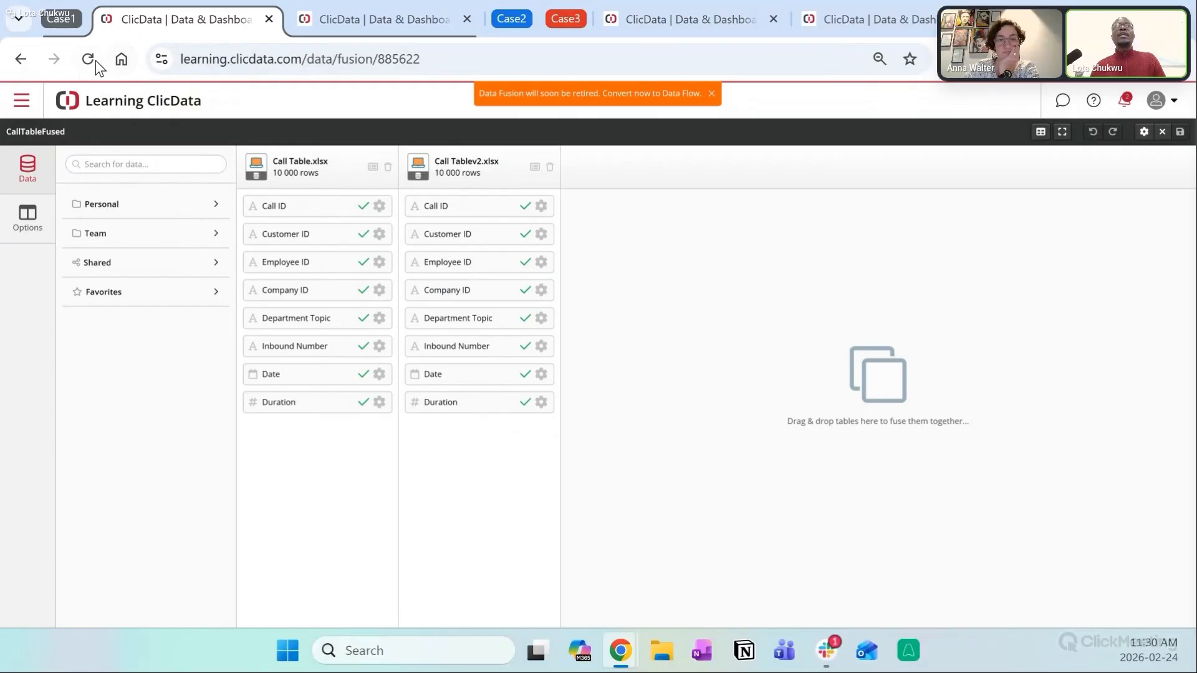
{"action": "left_click", "coordinate": [22, 102]}
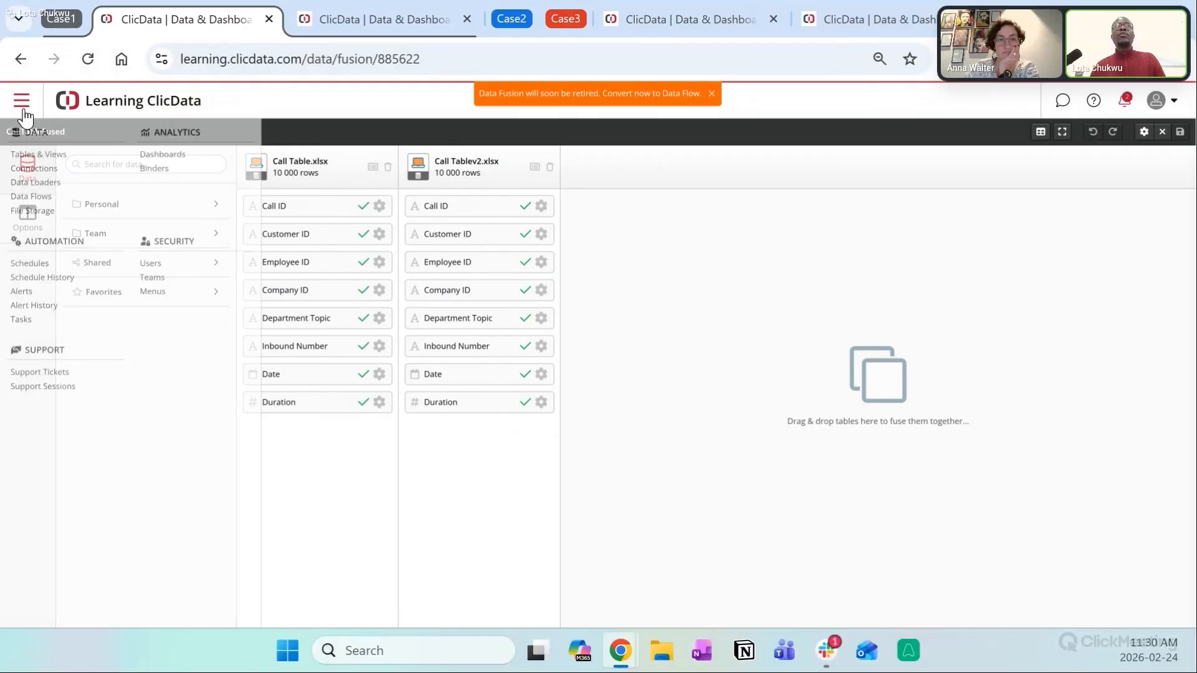
{"action": "left_click", "coordinate": [56, 152]}
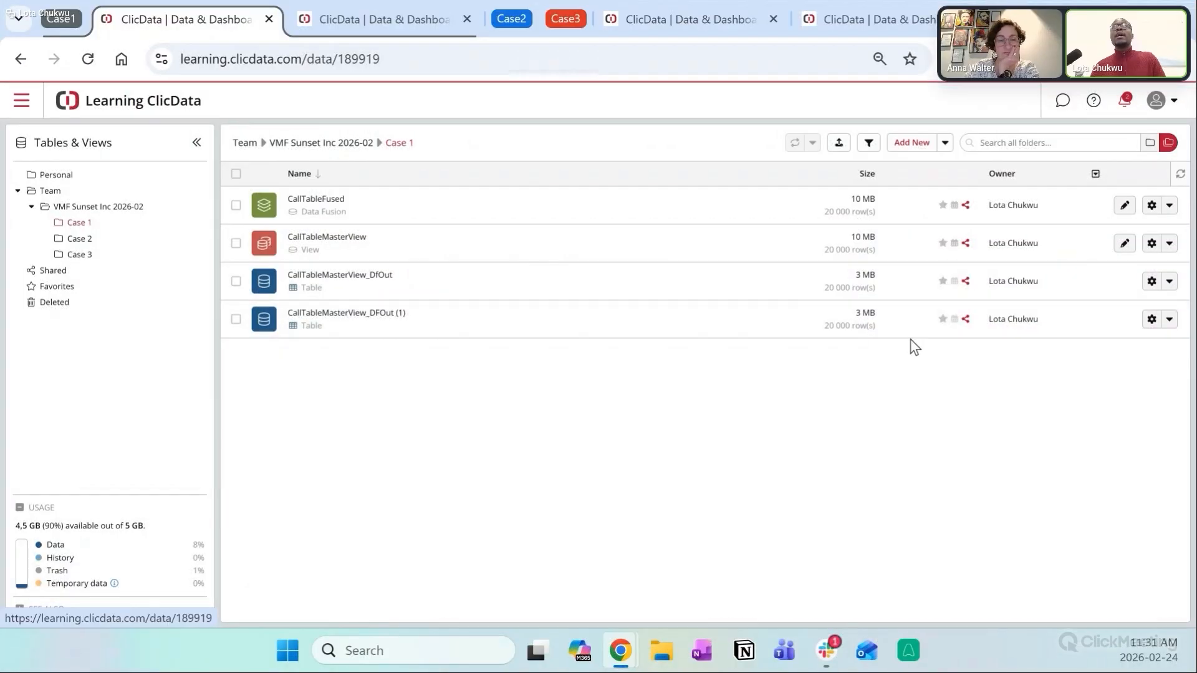
{"action": "left_click_drag", "start_coordinate": [824, 331], "coordinate": [860, 322]}
{"action": "left_click_drag", "start_coordinate": [824, 249], "coordinate": [873, 251]}
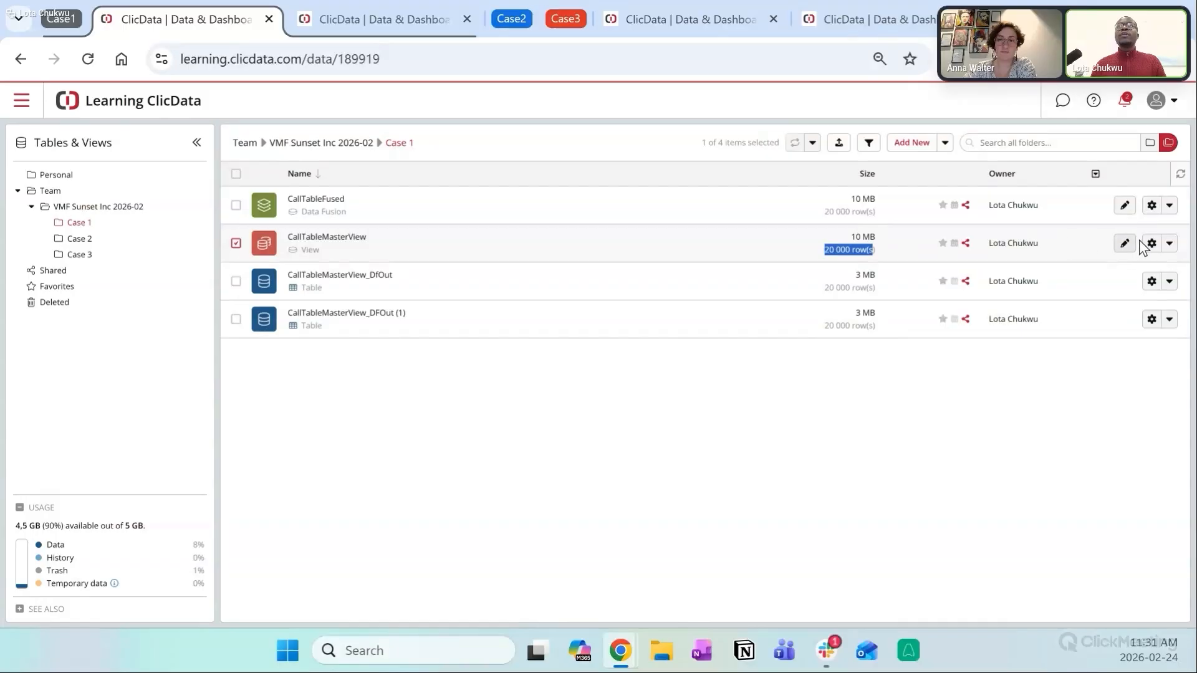
Step: Open the dependency diagram of the CallTableMasterView view and inspect the view's details
{"action": "left_click", "coordinate": [1169, 244]}
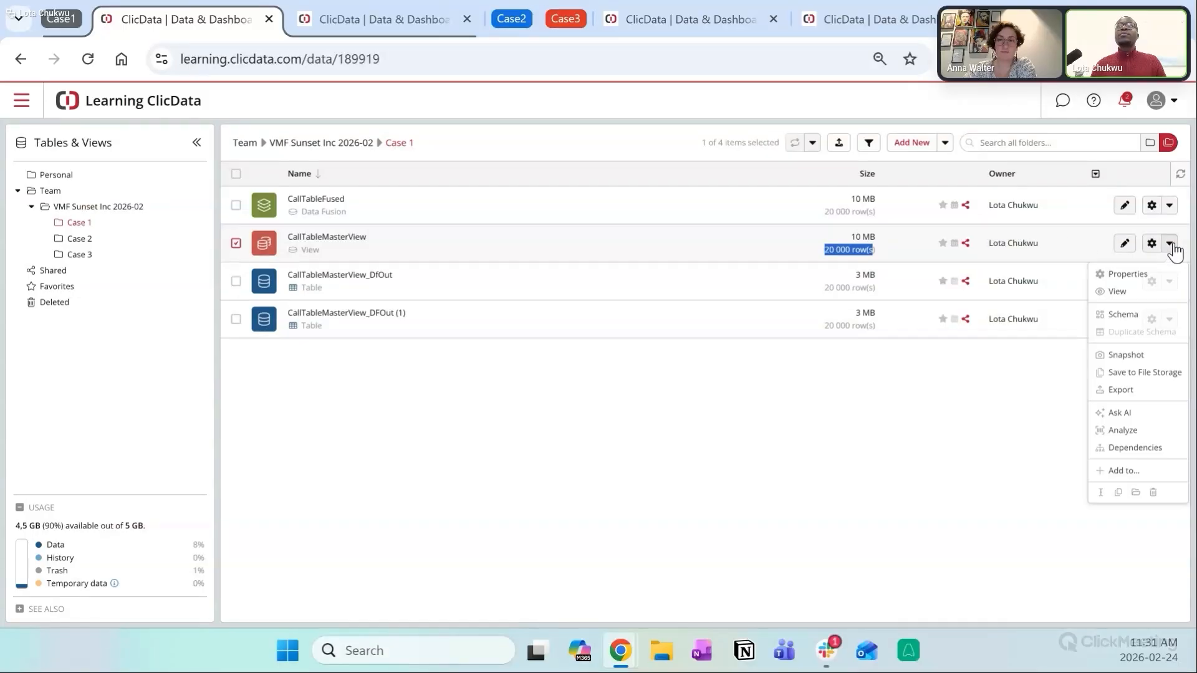
{"action": "left_click", "coordinate": [1135, 449]}
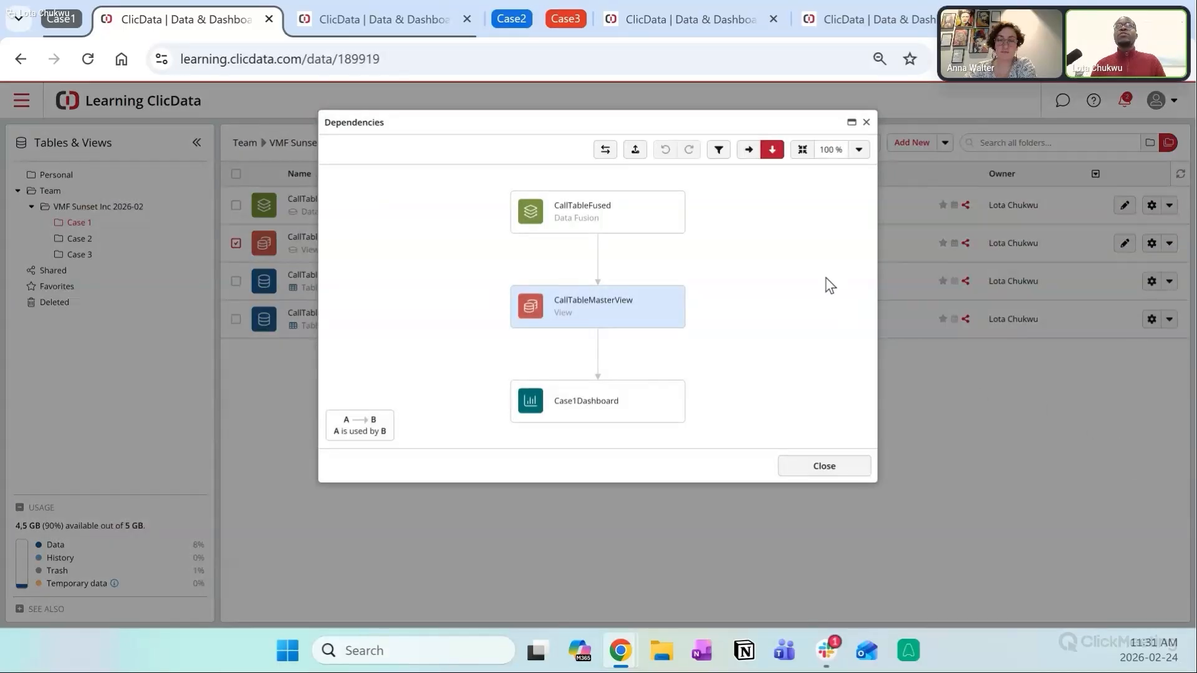
{"action": "mouse_move", "coordinate": [627, 319]}
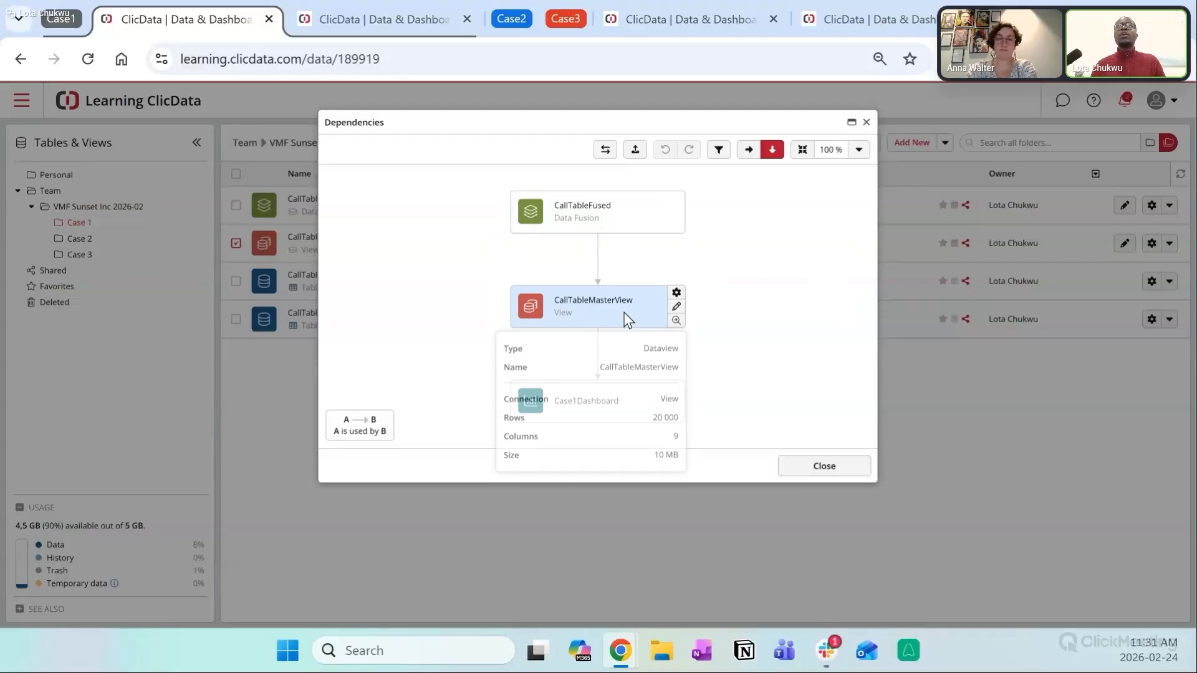
Step: Start replacing CallTableMasterView in its dependents, choosing the table CallTableMasterView_DFOut (1) from the Case 1 folder as the replacement
{"action": "left_click", "coordinate": [614, 150]}
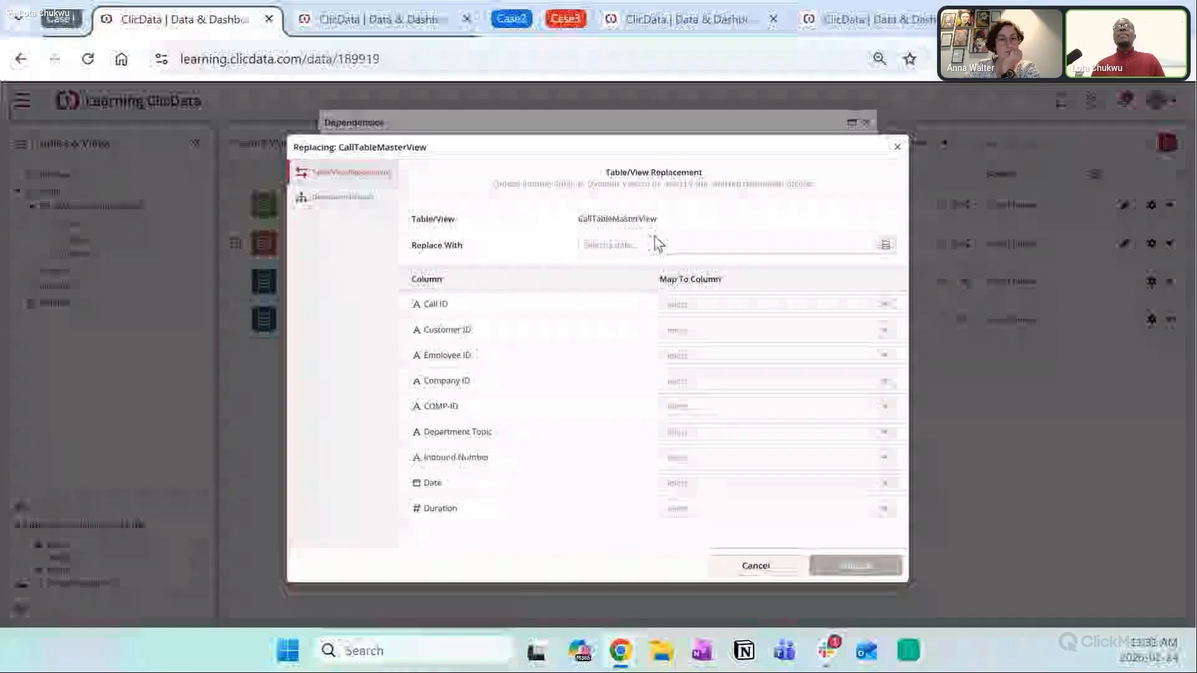
{"action": "left_click", "coordinate": [885, 246]}
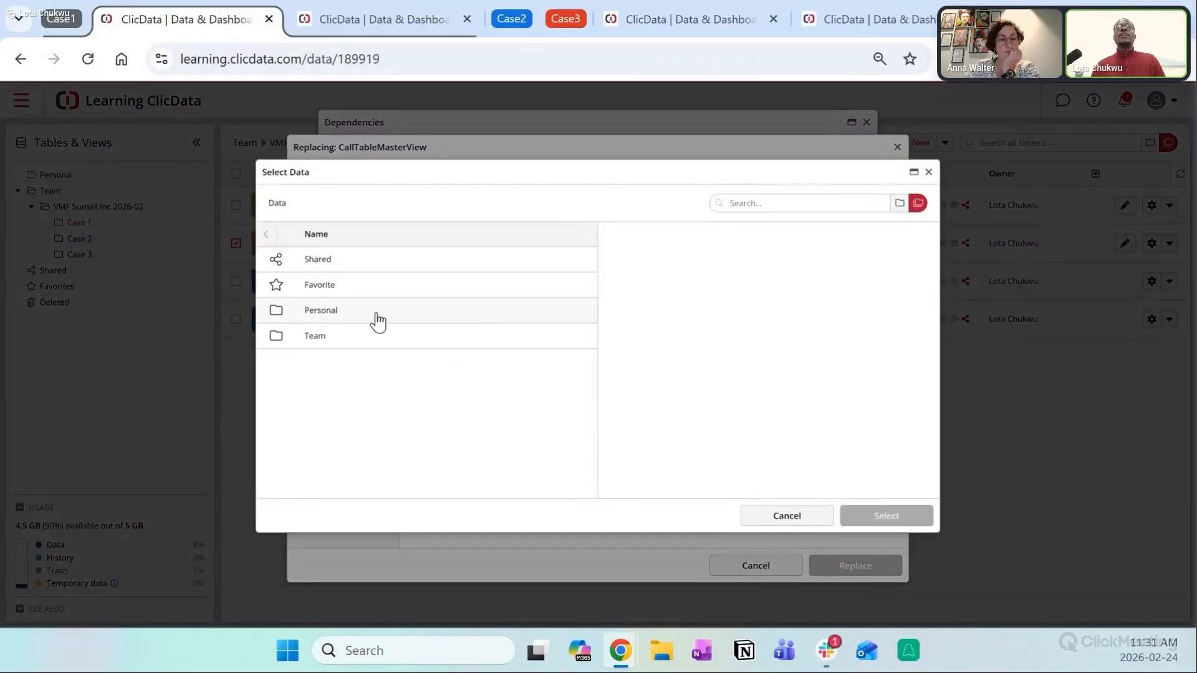
{"action": "double_click", "coordinate": [346, 336]}
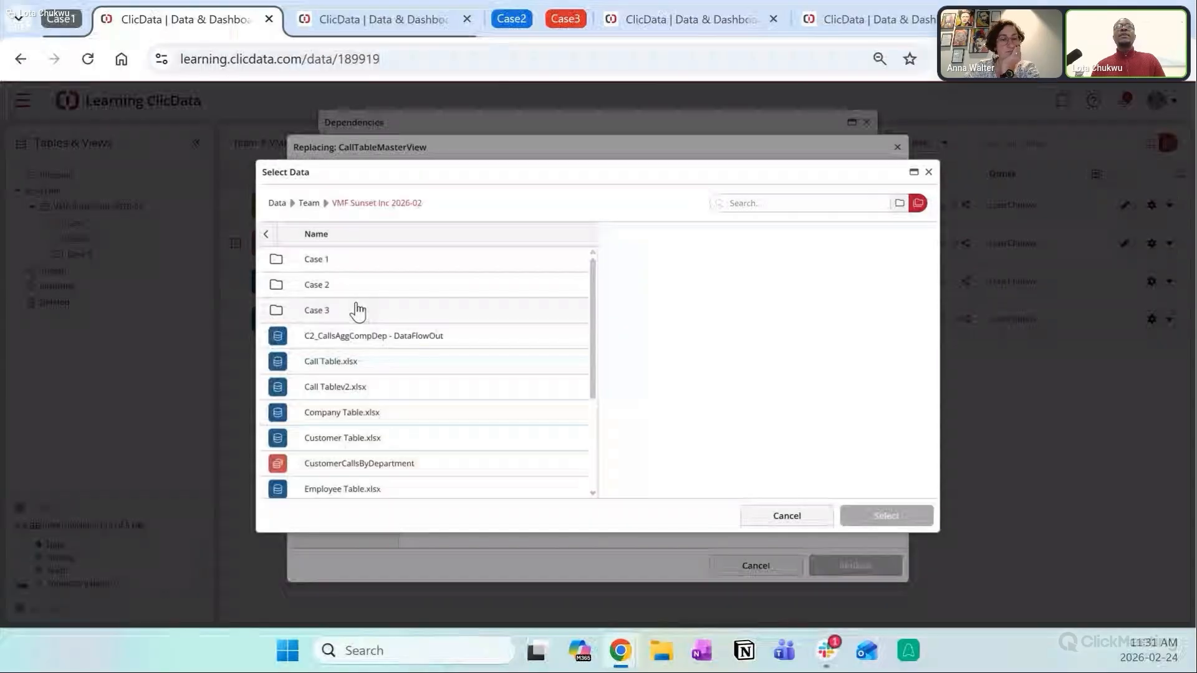
{"action": "double_click", "coordinate": [317, 259]}
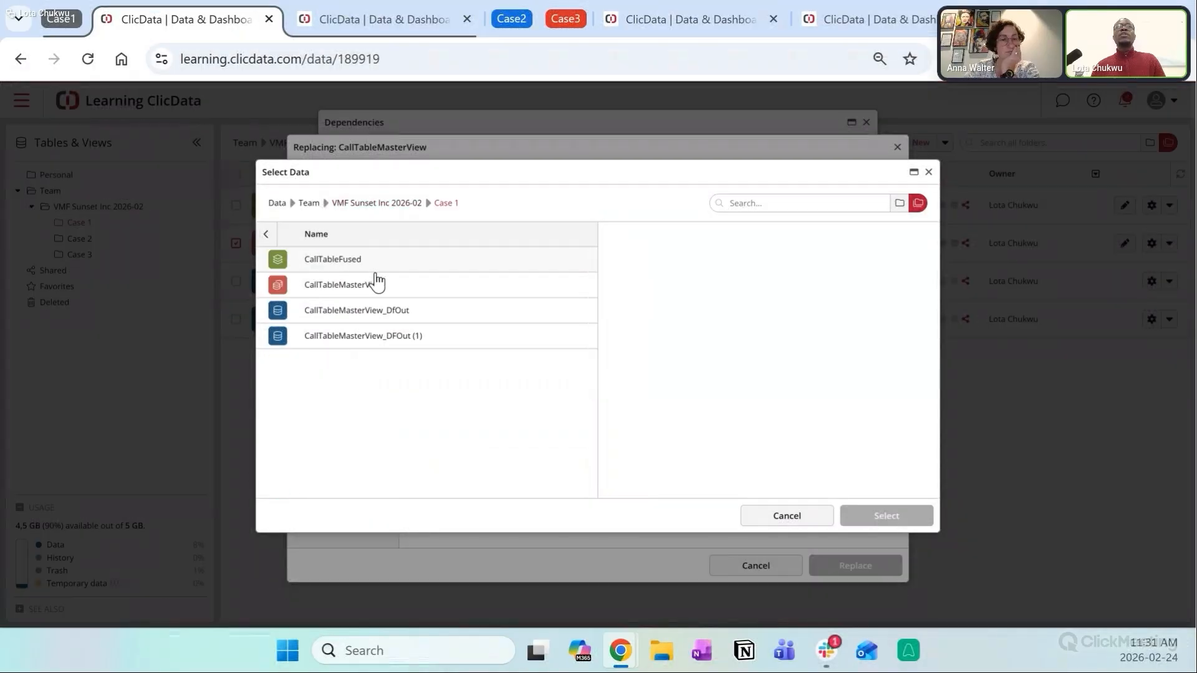
{"action": "left_click", "coordinate": [405, 341]}
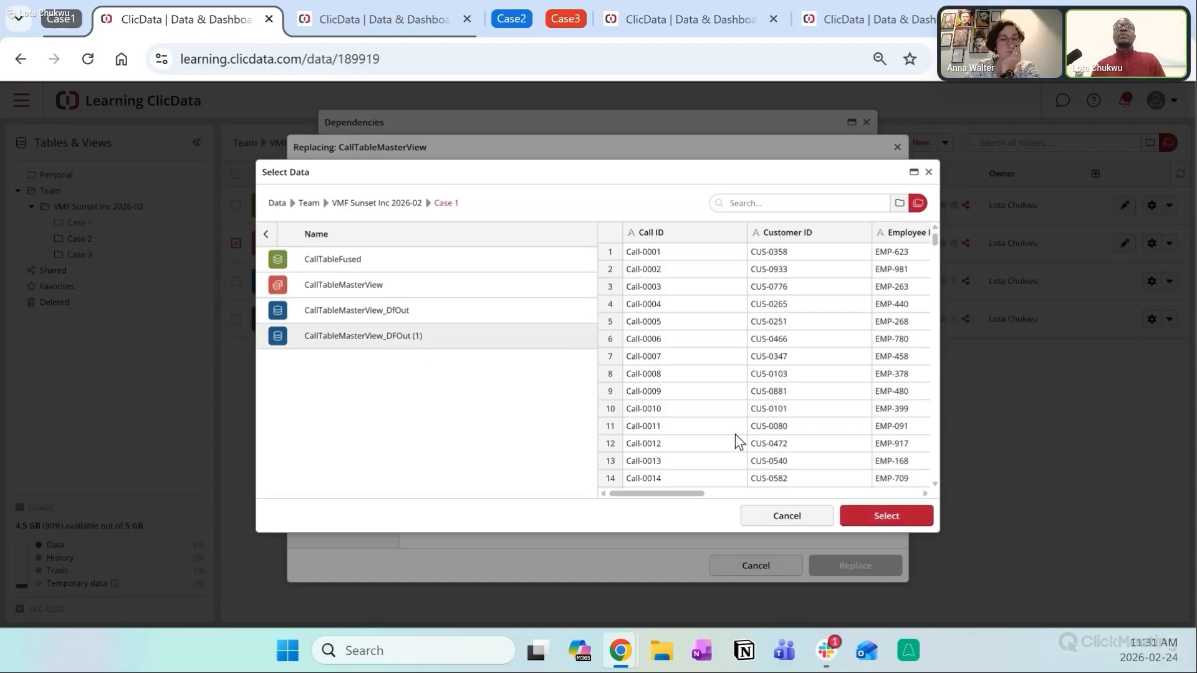
{"action": "left_click", "coordinate": [860, 518]}
{"action": "left_click", "coordinate": [862, 522]}
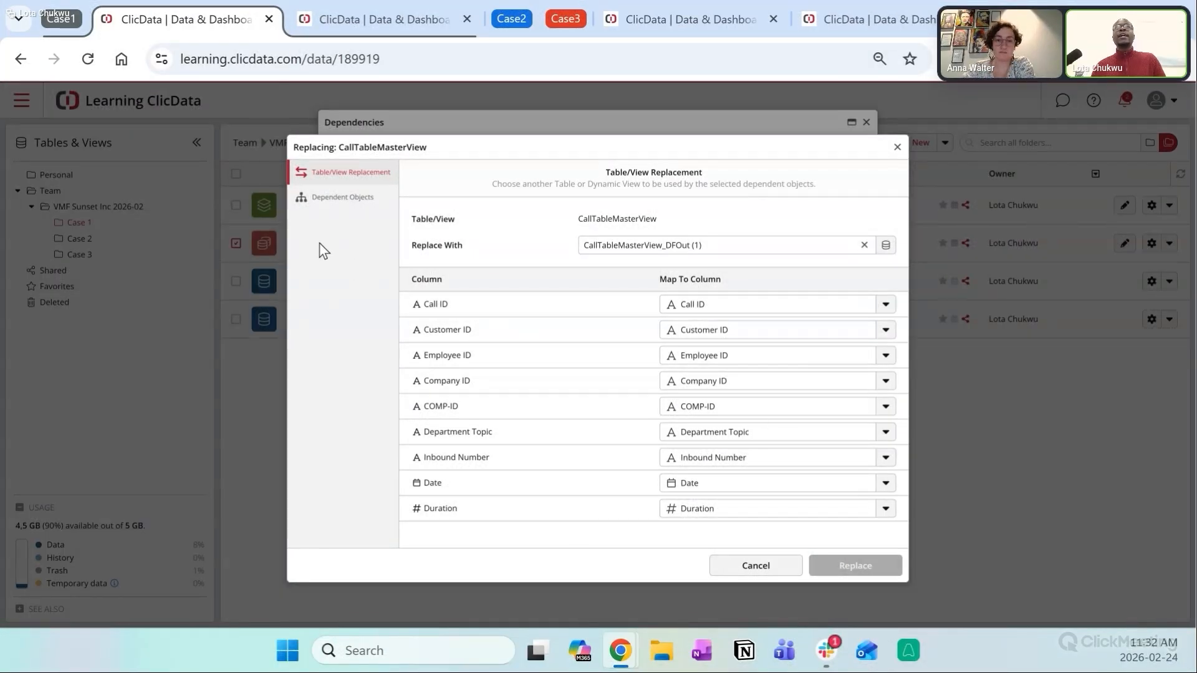
Step: Apply the replacement to the dependent object Case1Dashboard and close the dependency diagram
{"action": "left_click", "coordinate": [341, 199]}
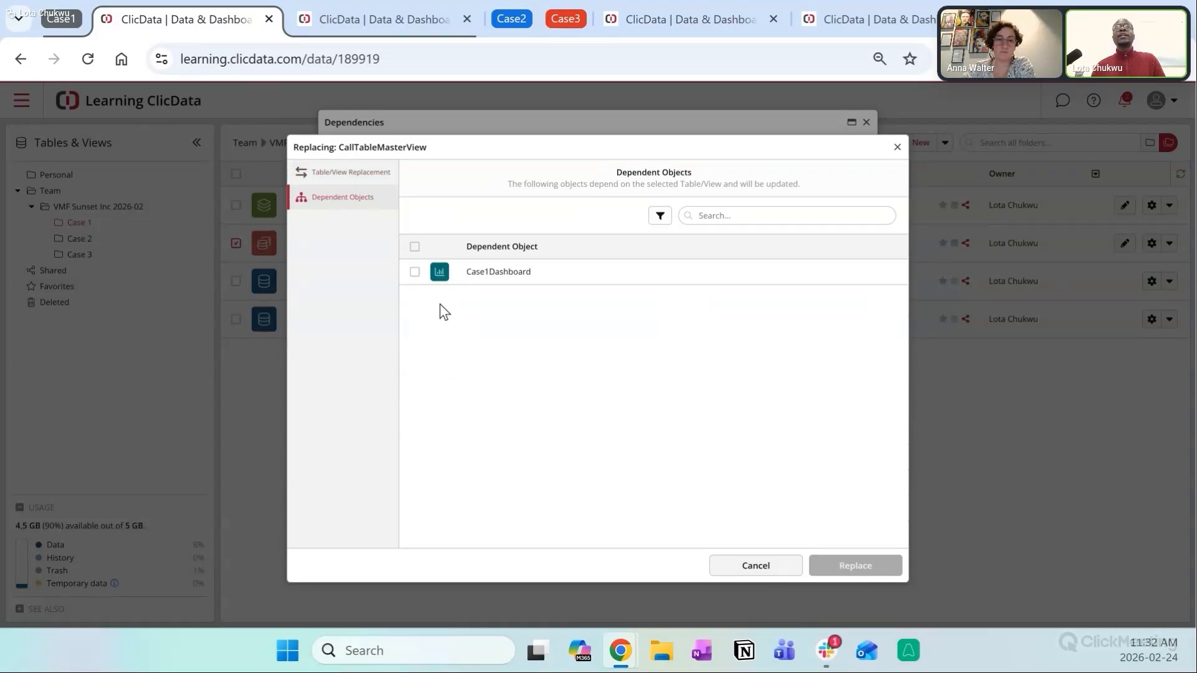
{"action": "left_click", "coordinate": [415, 272]}
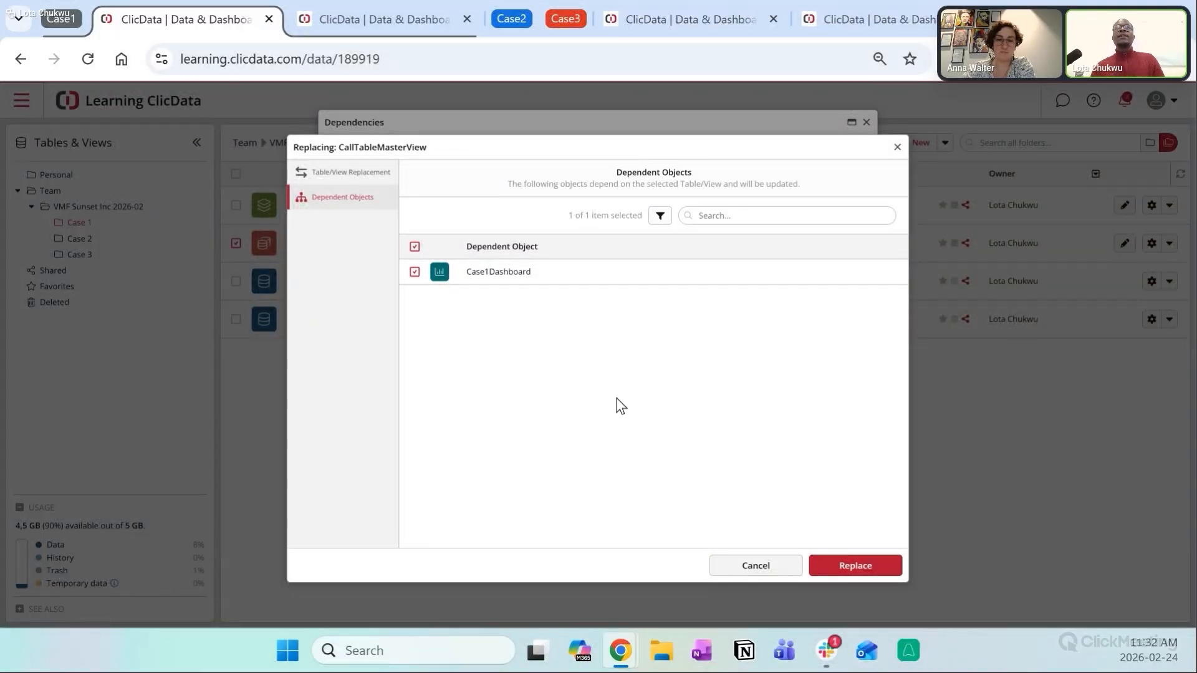
{"action": "left_click", "coordinate": [855, 568]}
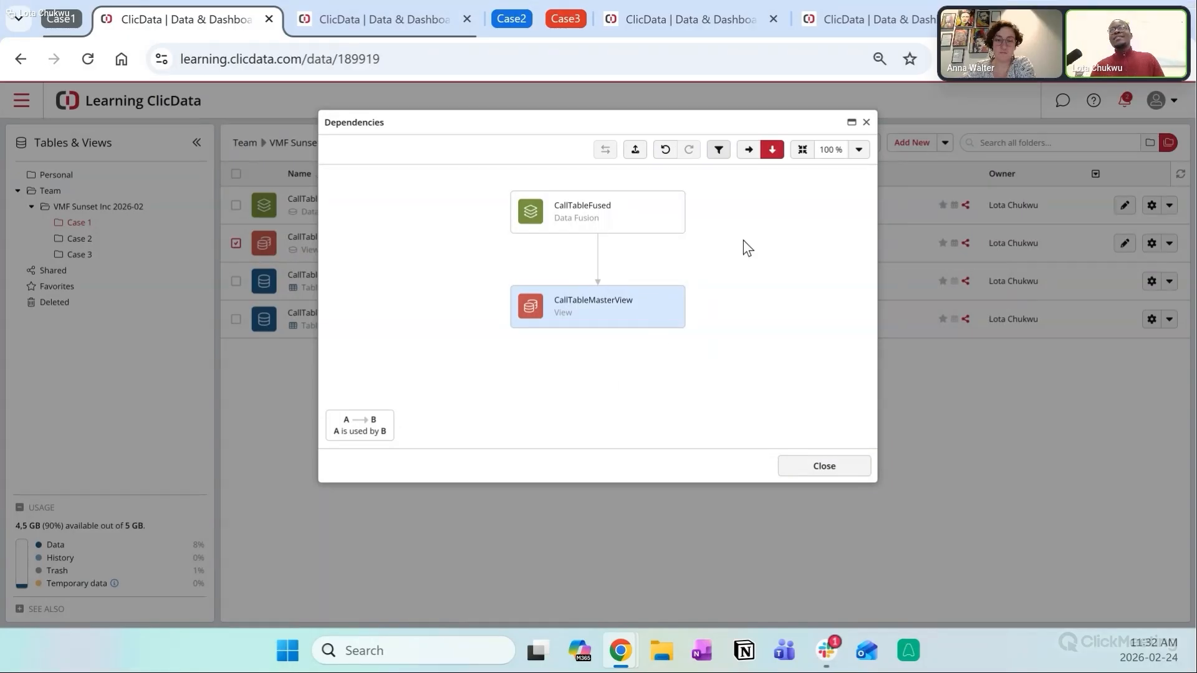
{"action": "left_click", "coordinate": [867, 123]}
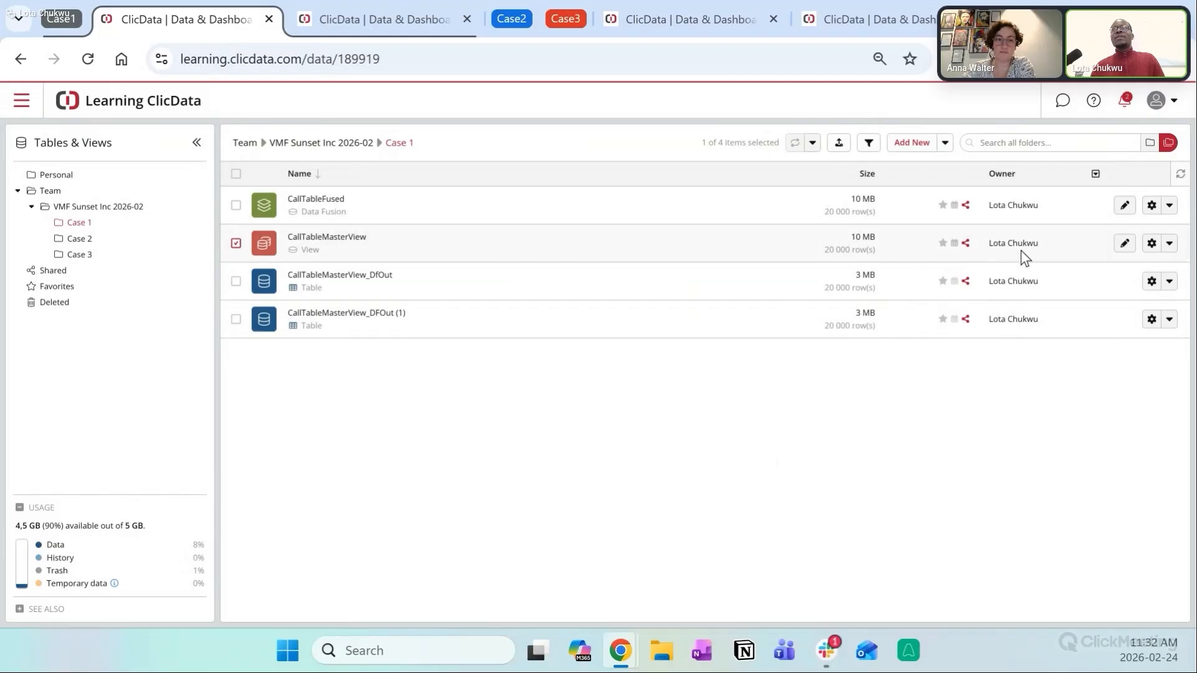
Step: Check which objects use the CallTableMasterView_DfOut table in its dependency diagram, and close the diagram
{"action": "left_click", "coordinate": [1170, 281]}
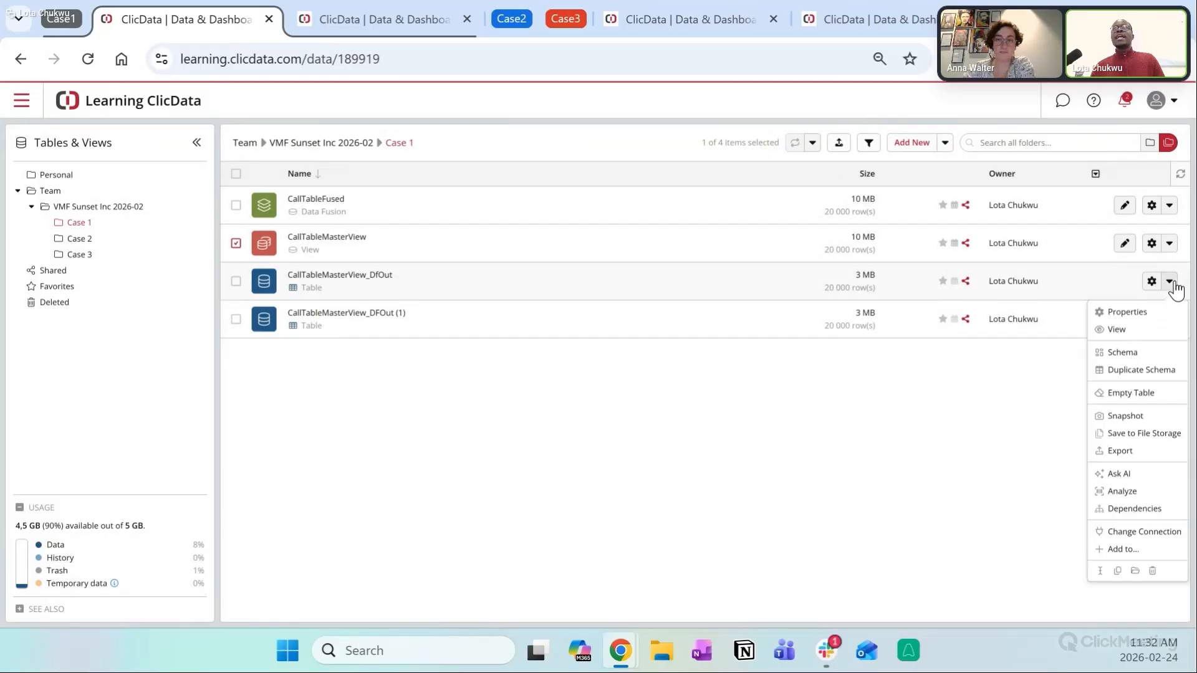
{"action": "left_click", "coordinate": [1133, 510]}
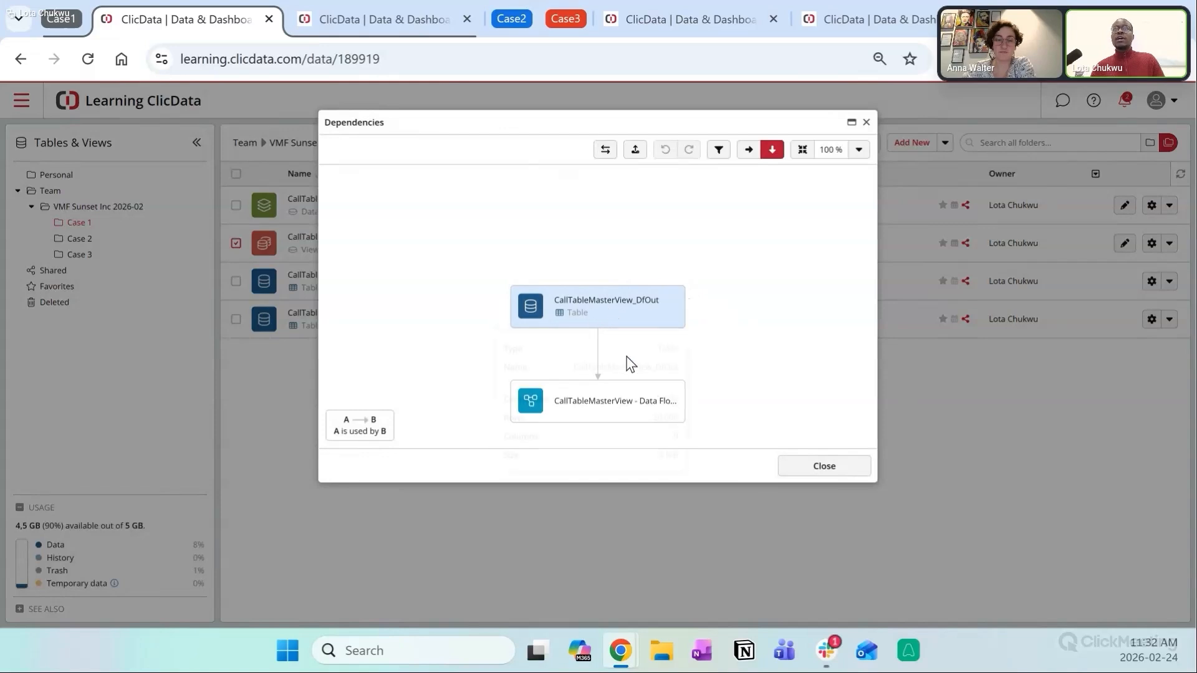
{"action": "mouse_move", "coordinate": [621, 424]}
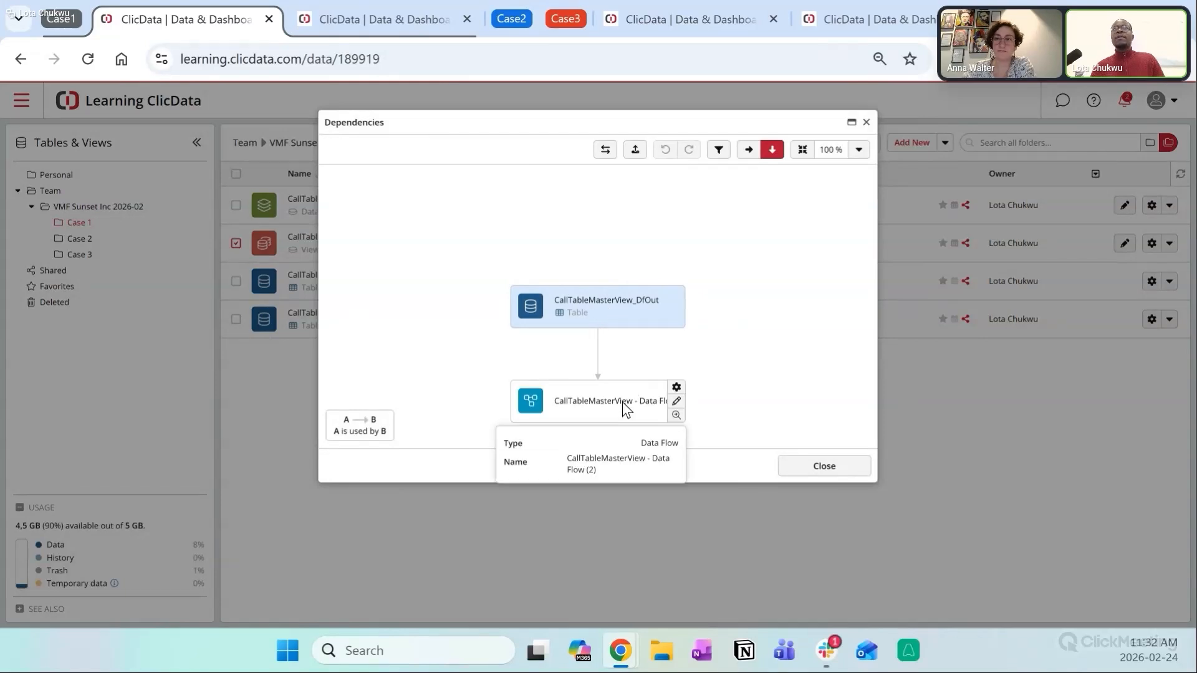
{"action": "left_click", "coordinate": [867, 124]}
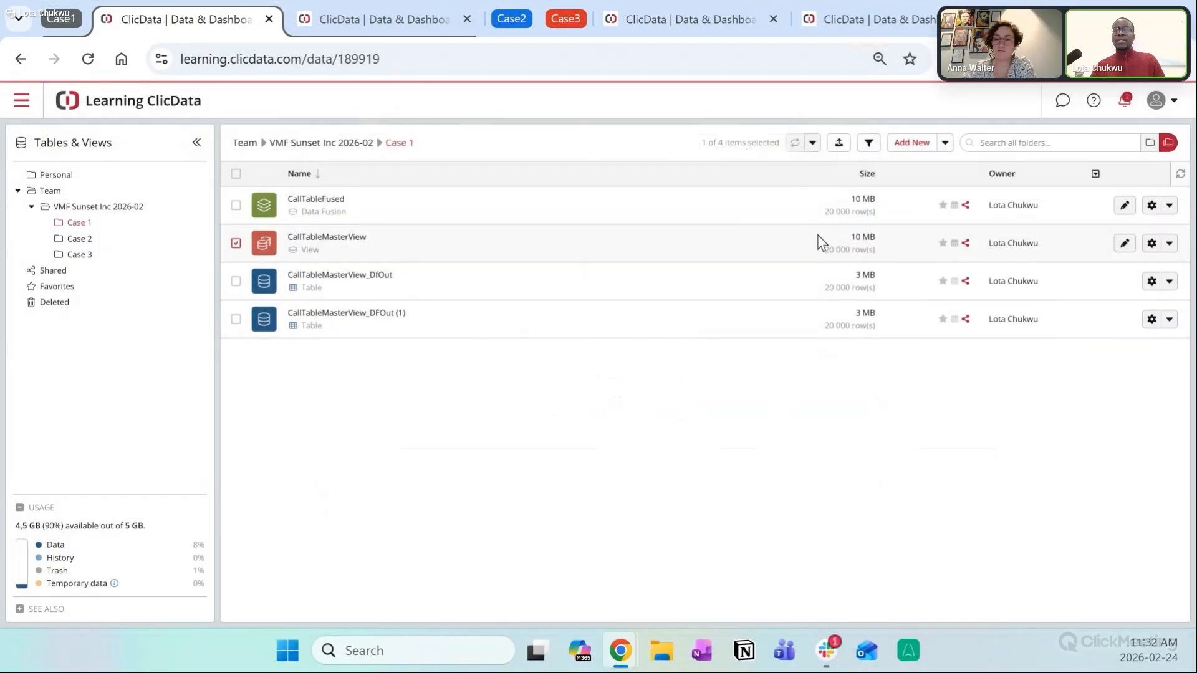
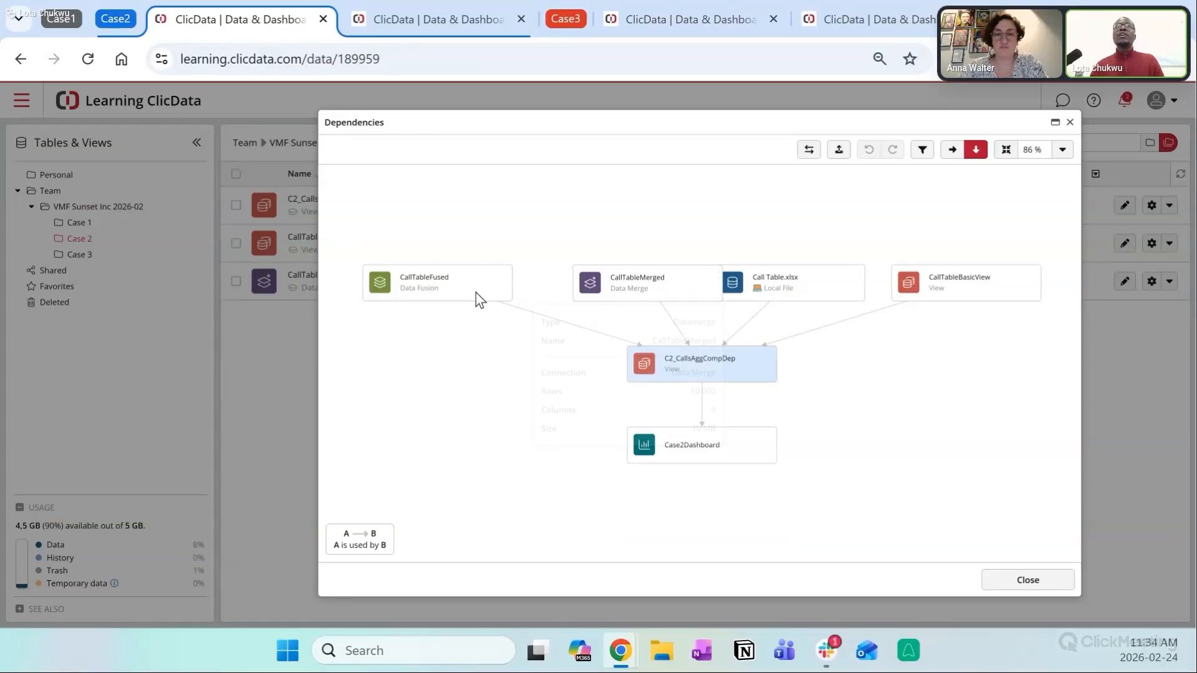
Step: Rearrange C2_CallsAggCompDep's dependency diagram, stacking CallTableBasicView, Call Table.xlsx and CallTableFused beside the view and placing CallTableMerged above it
{"action": "left_click_drag", "start_coordinate": [450, 299], "coordinate": [446, 459]}
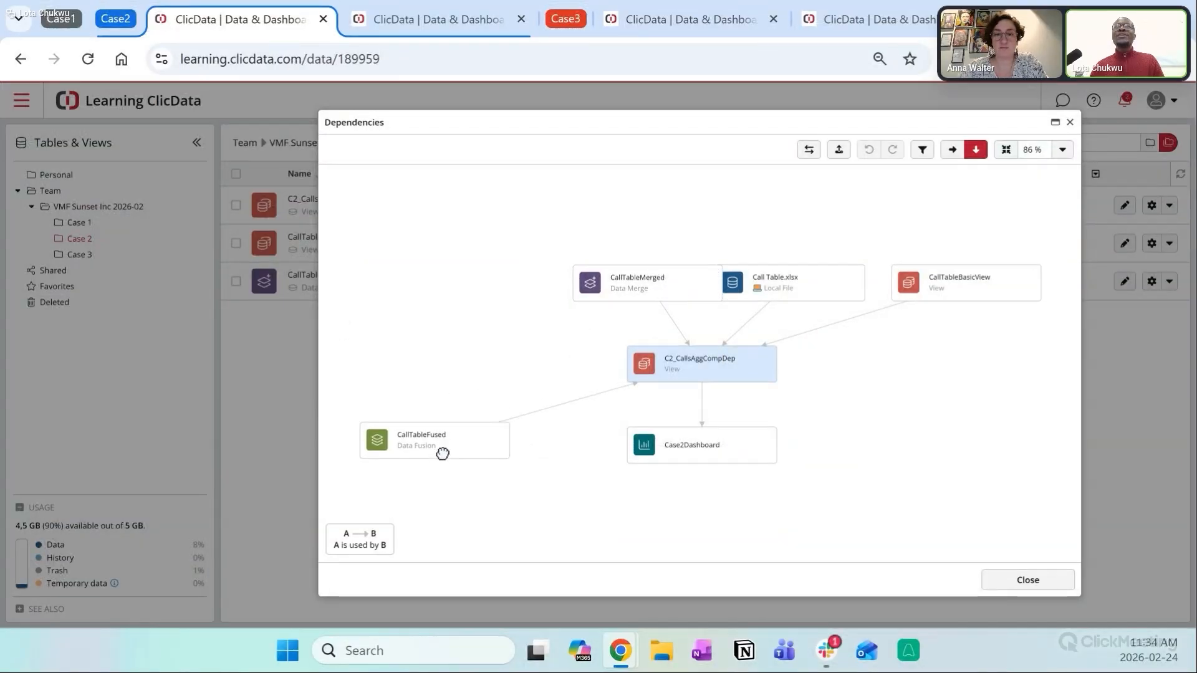
{"action": "left_click_drag", "start_coordinate": [773, 291], "coordinate": [422, 374]}
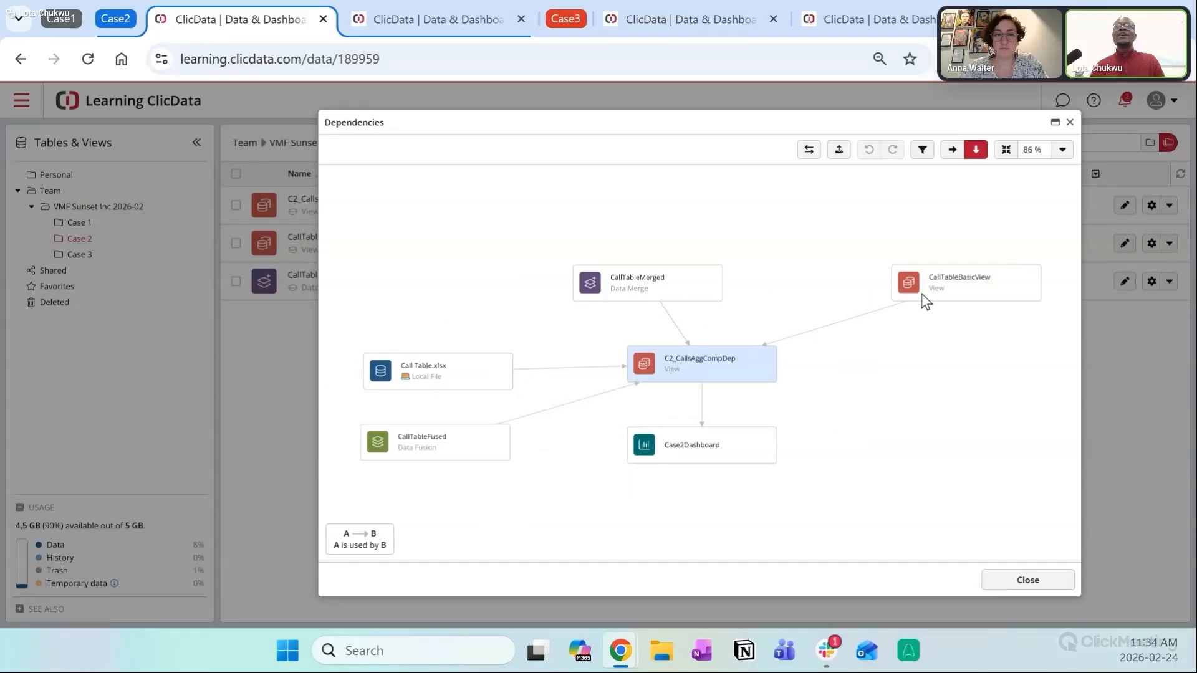
{"action": "left_click_drag", "start_coordinate": [922, 286], "coordinate": [397, 304]}
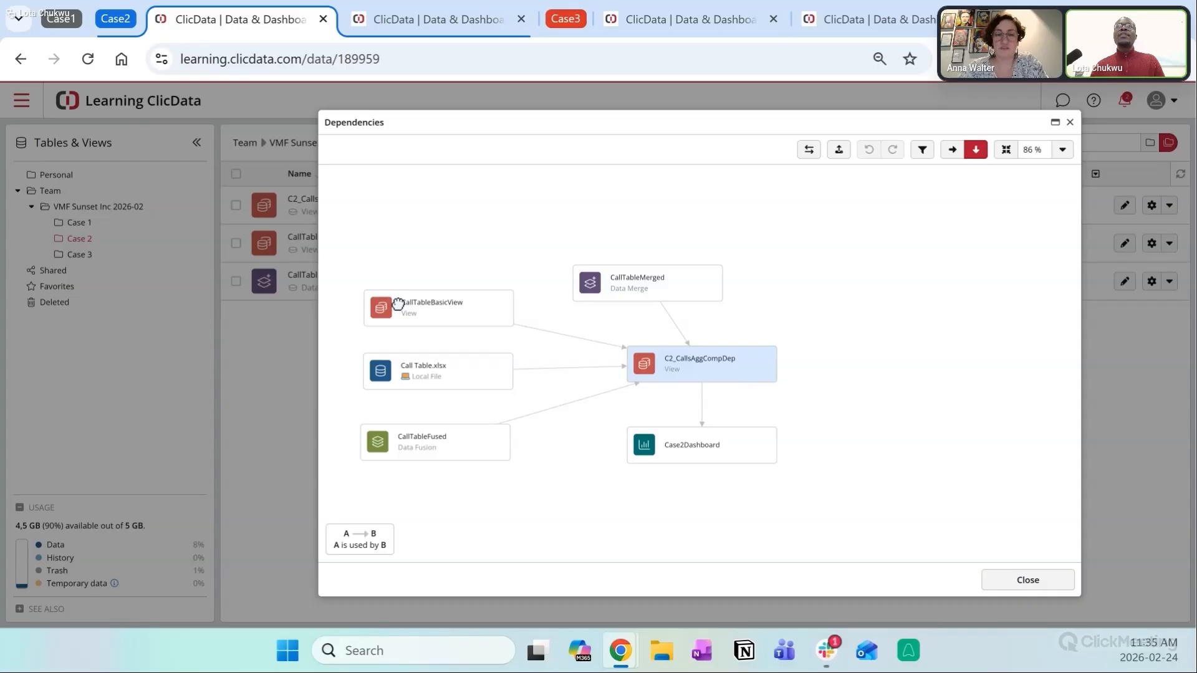
{"action": "left_click_drag", "start_coordinate": [398, 304], "coordinate": [383, 302]}
{"action": "left_click_drag", "start_coordinate": [633, 288], "coordinate": [692, 233]}
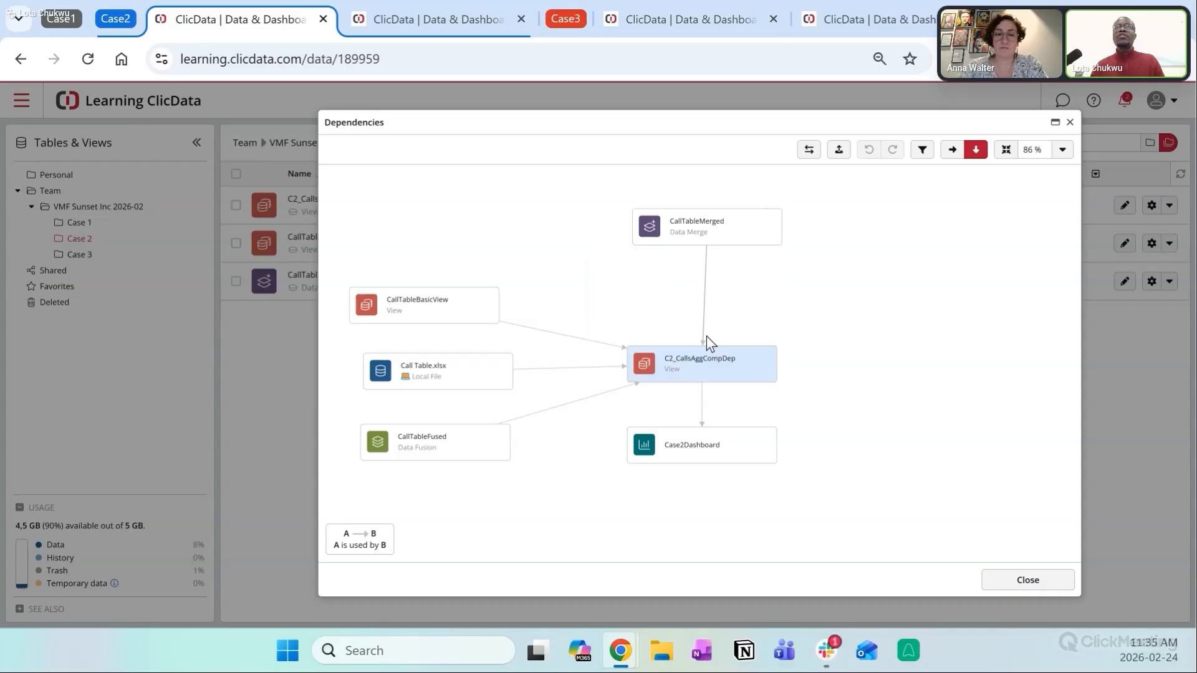
Step: Examine the details of C2_CallsAggCompDep, its source tables and views, and the dependent Case2Dashboard in the dependency diagram
{"action": "mouse_move", "coordinate": [683, 365]}
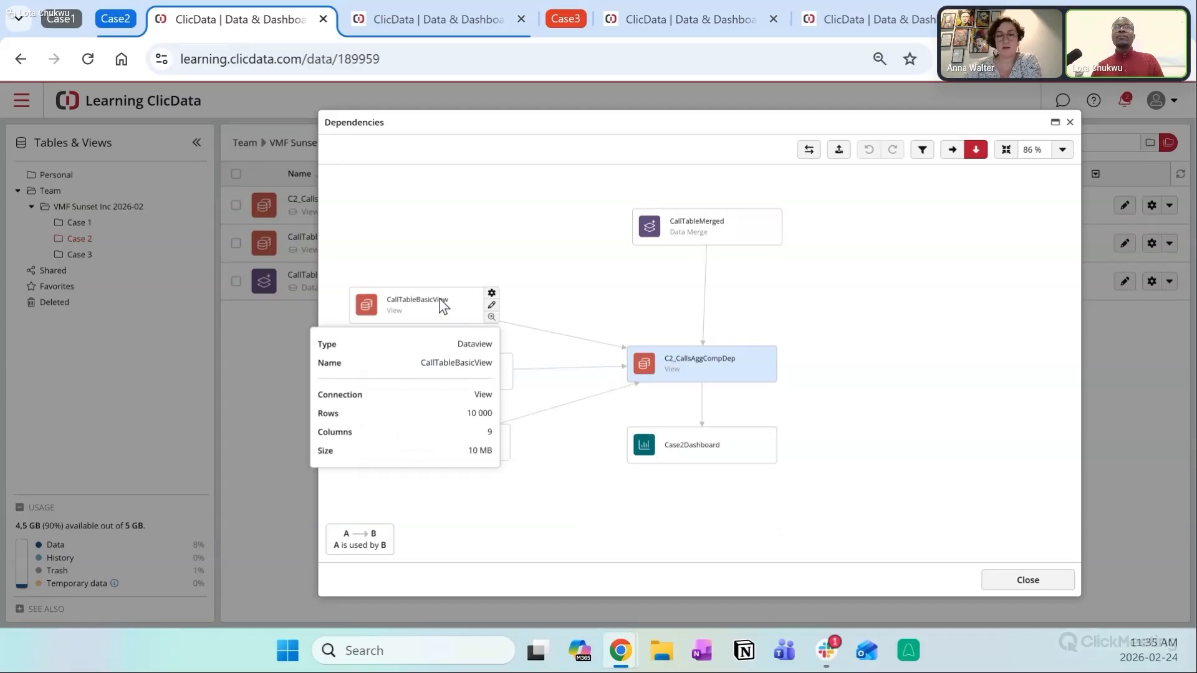
{"action": "mouse_move", "coordinate": [380, 383]}
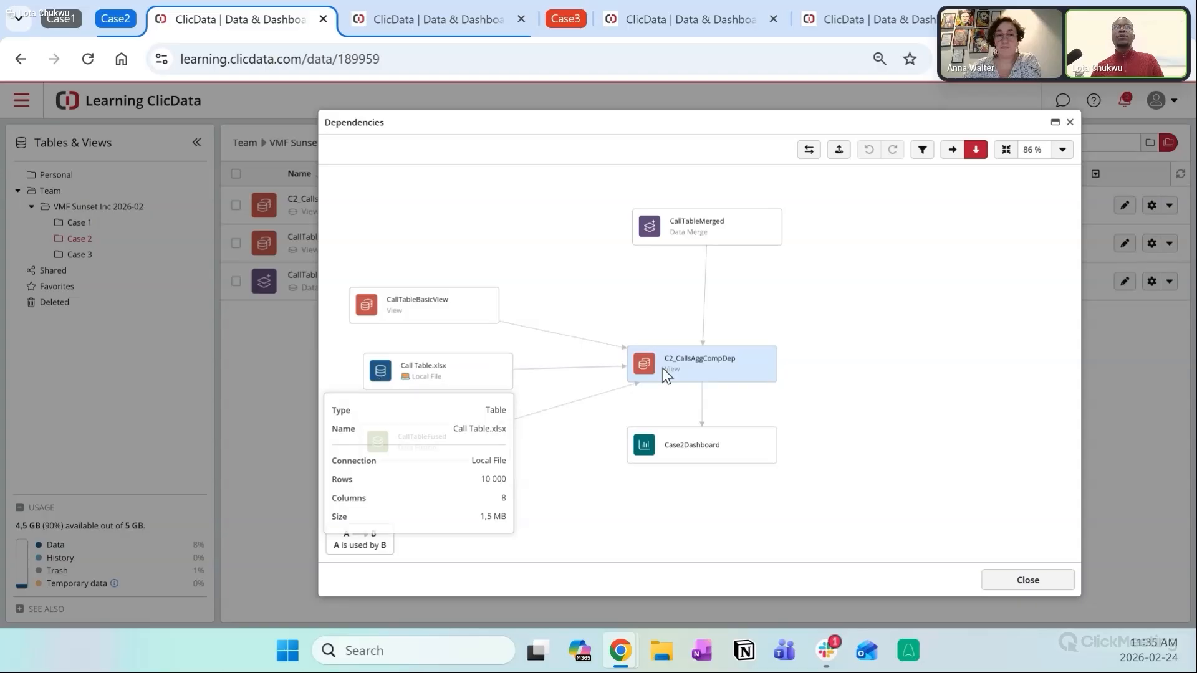
{"action": "mouse_move", "coordinate": [622, 381]}
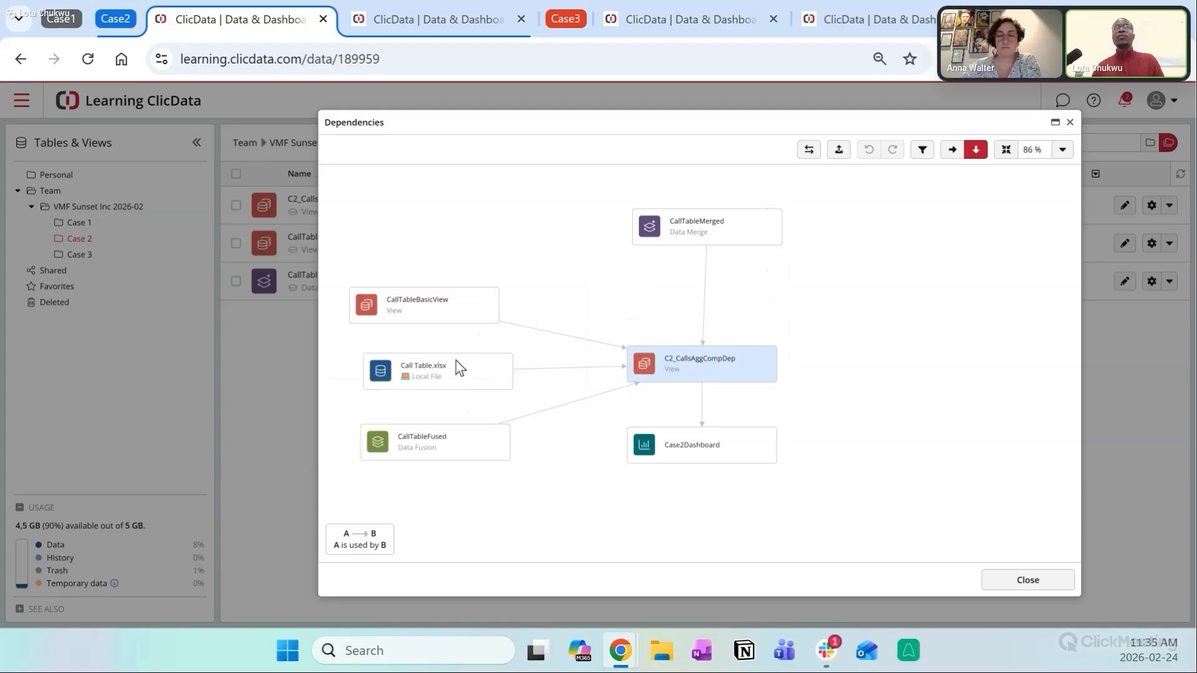
{"action": "mouse_move", "coordinate": [450, 465]}
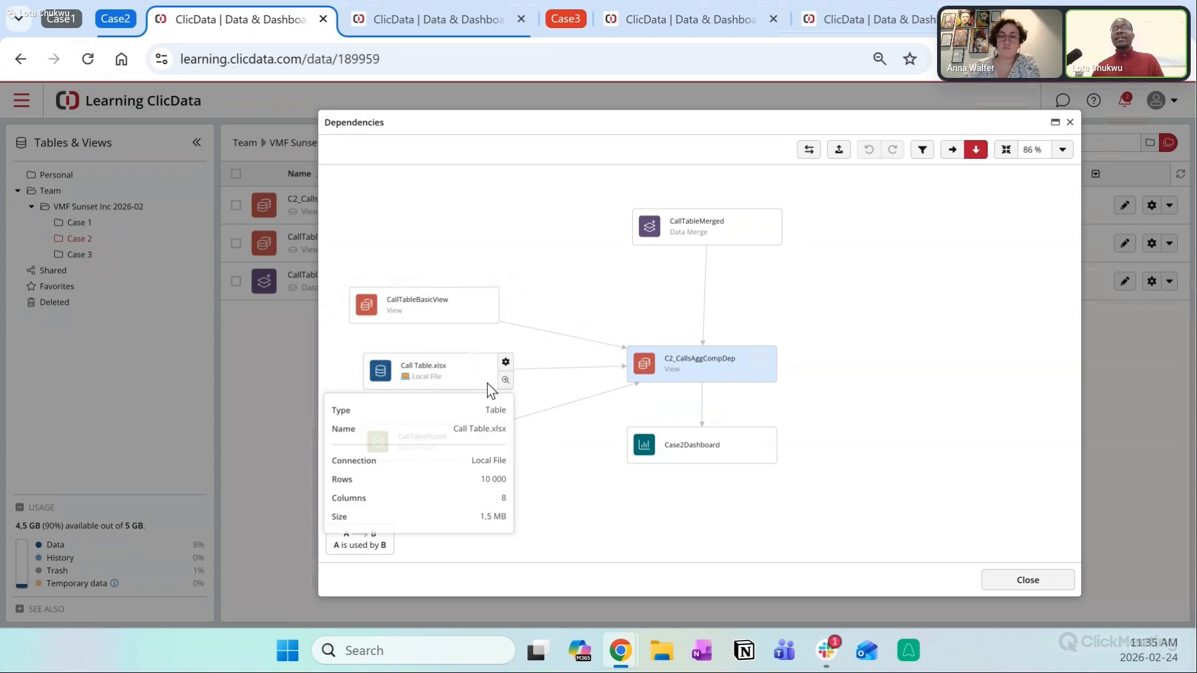
{"action": "mouse_move", "coordinate": [447, 319]}
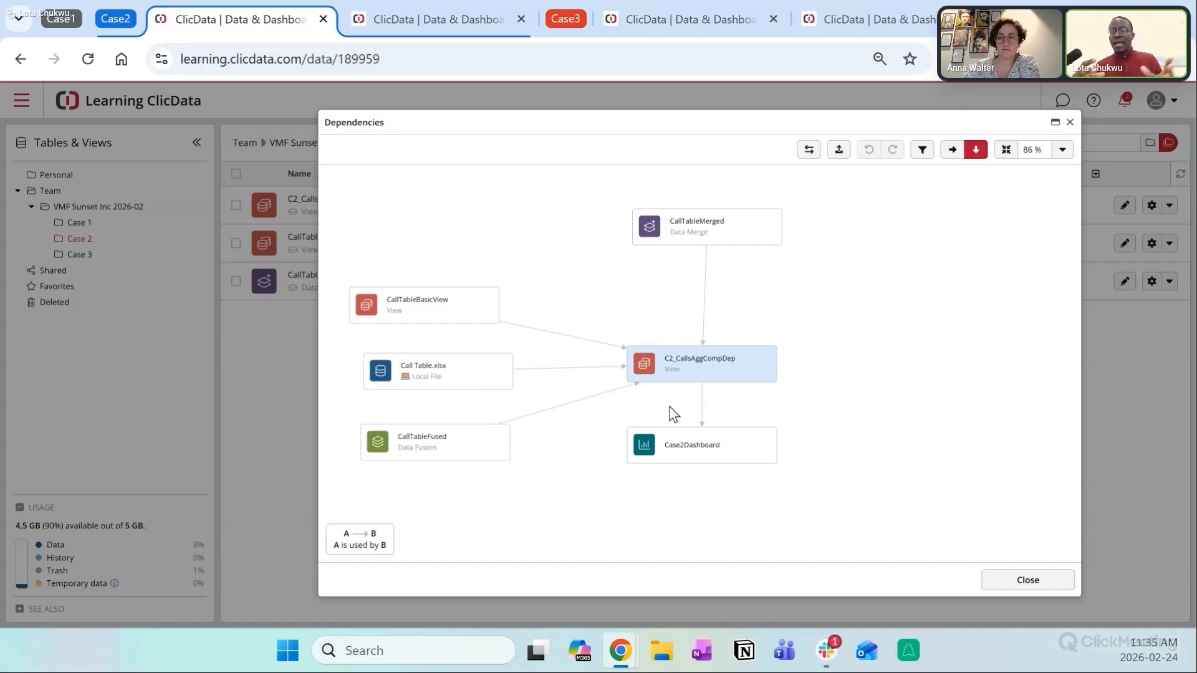
{"action": "mouse_move", "coordinate": [699, 387]}
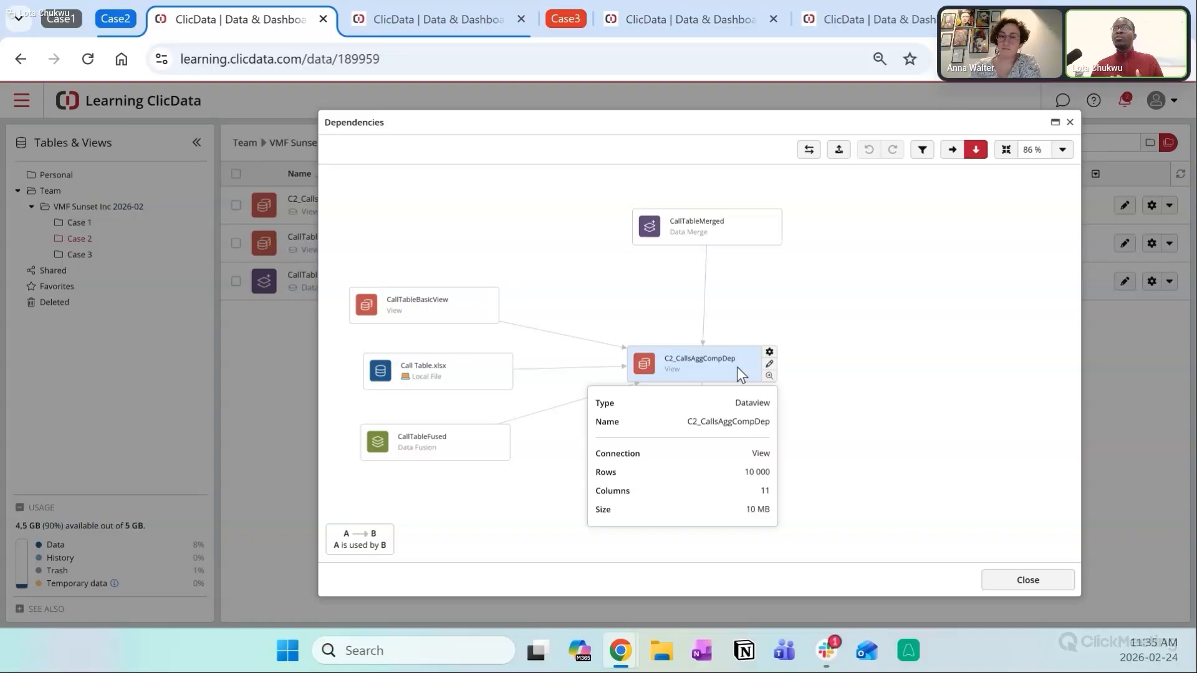
{"action": "mouse_move", "coordinate": [738, 468]}
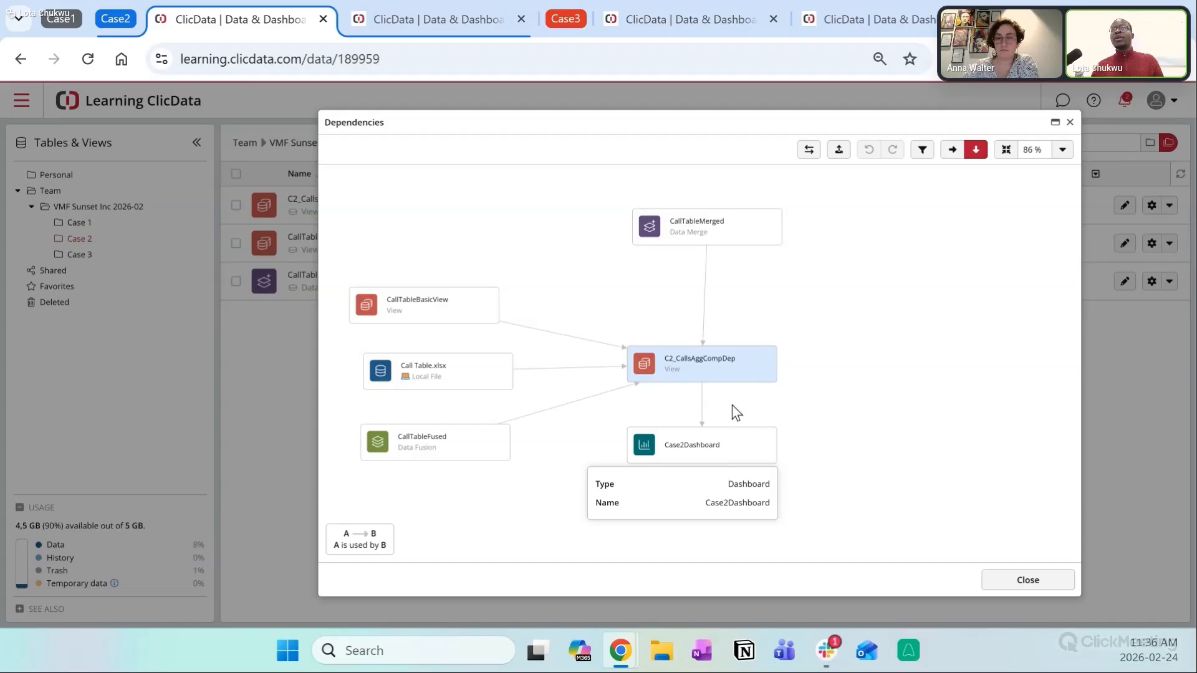
{"action": "mouse_move", "coordinate": [745, 364]}
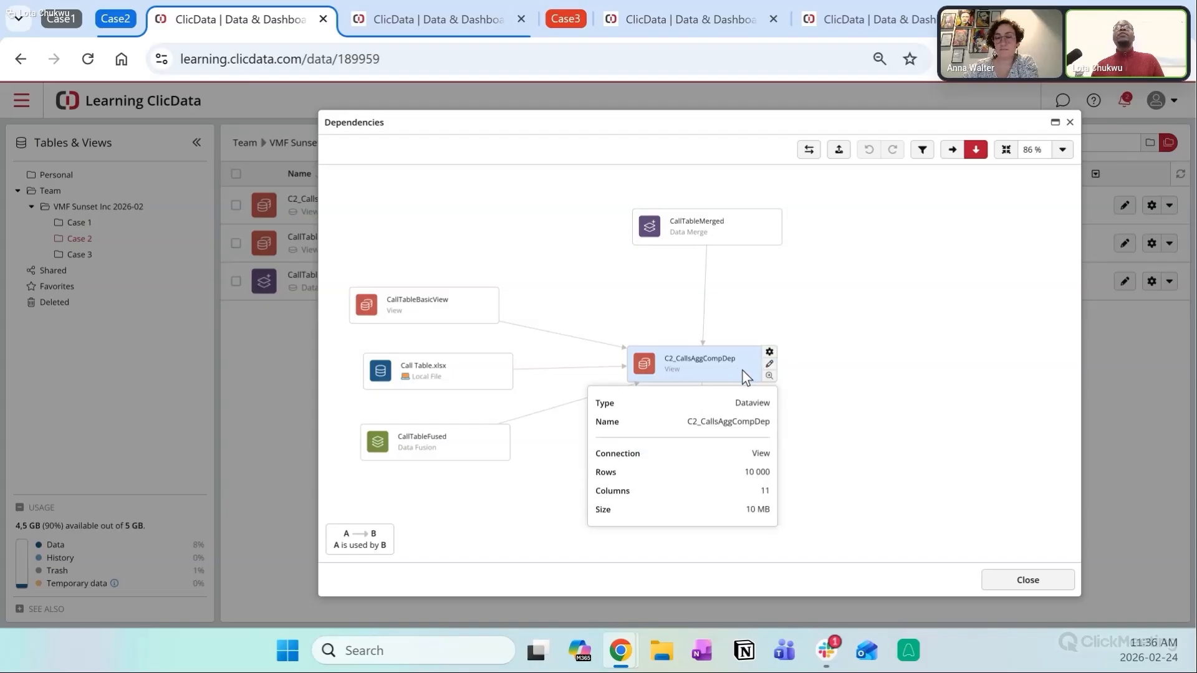
Step: Start adding the C2_CallsAggCompDep view from the Case 2 folder to a data flow, choosing the Team > VMFSunset folder
{"action": "left_click", "coordinate": [403, 24]}
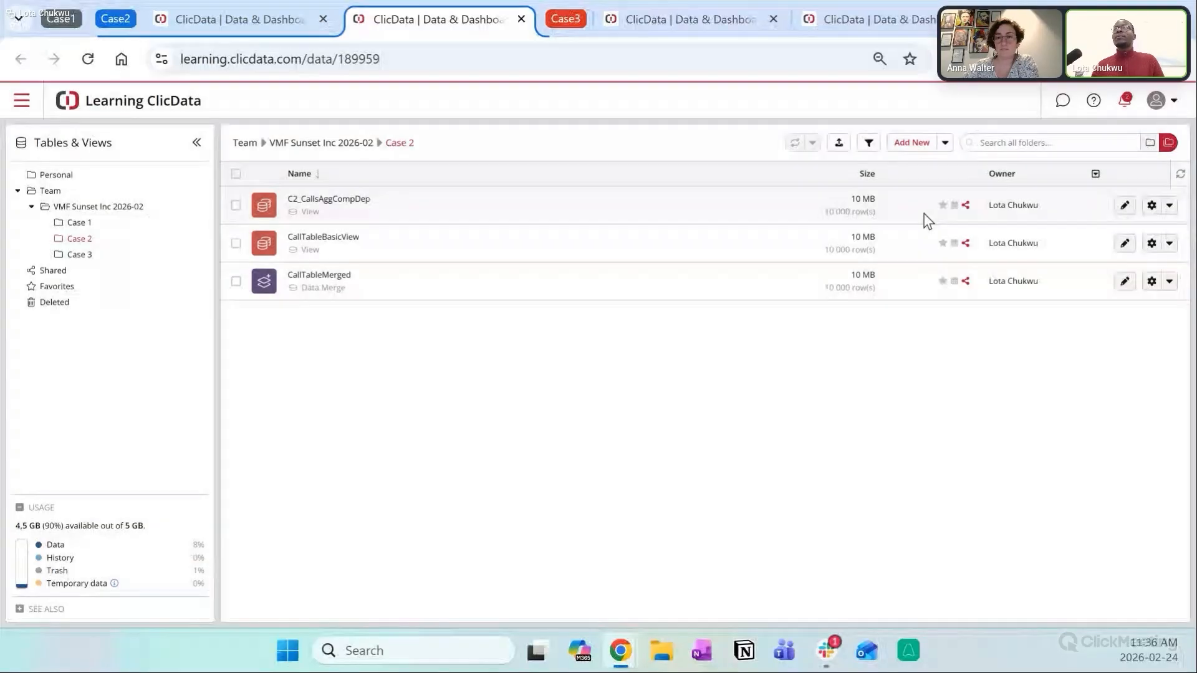
{"action": "left_click", "coordinate": [1170, 205]}
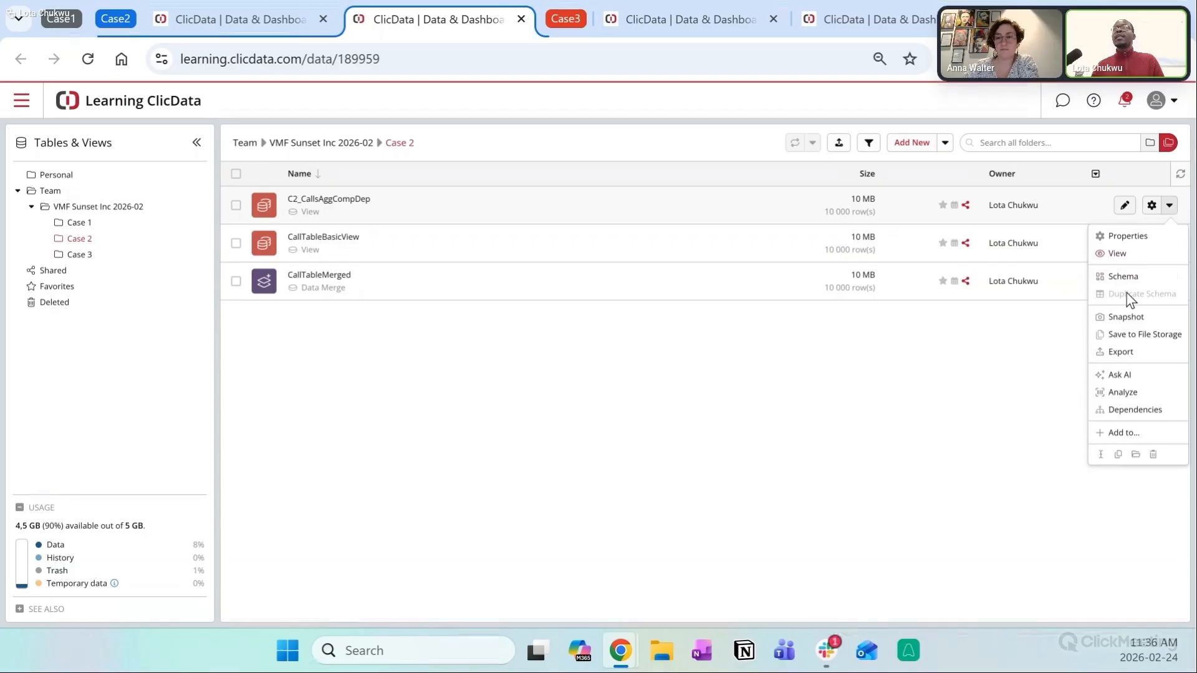
{"action": "mouse_move", "coordinate": [1112, 437]}
{"action": "left_click", "coordinate": [1071, 431]}
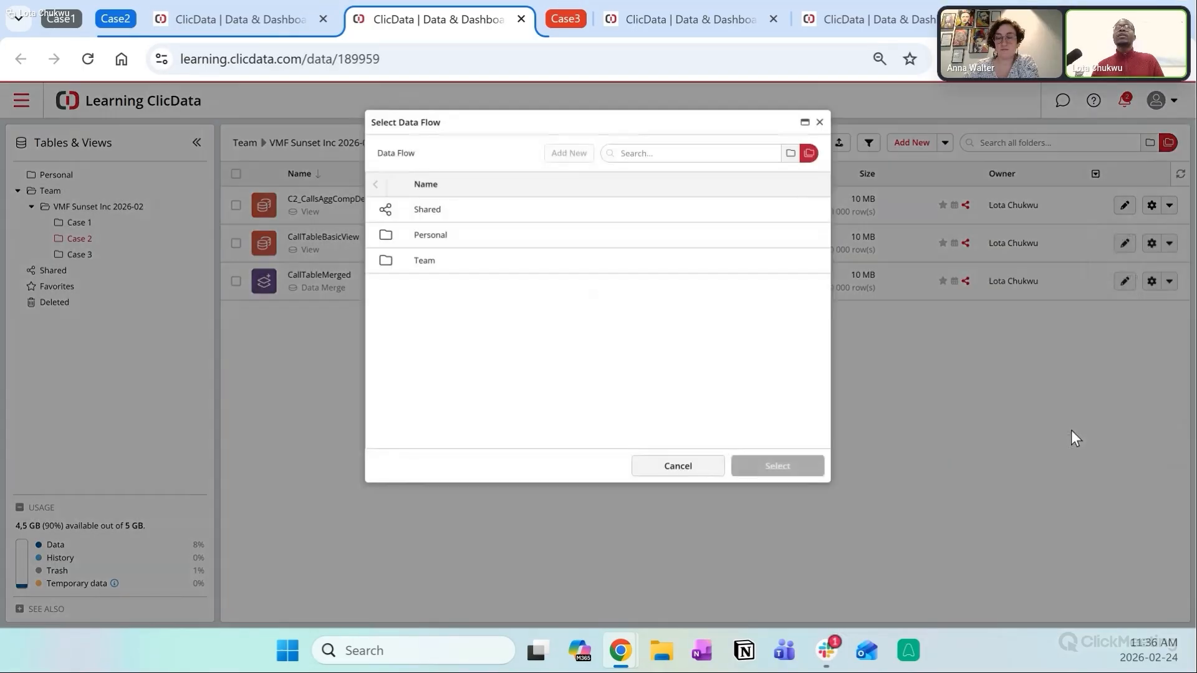
{"action": "left_click", "coordinate": [436, 260]}
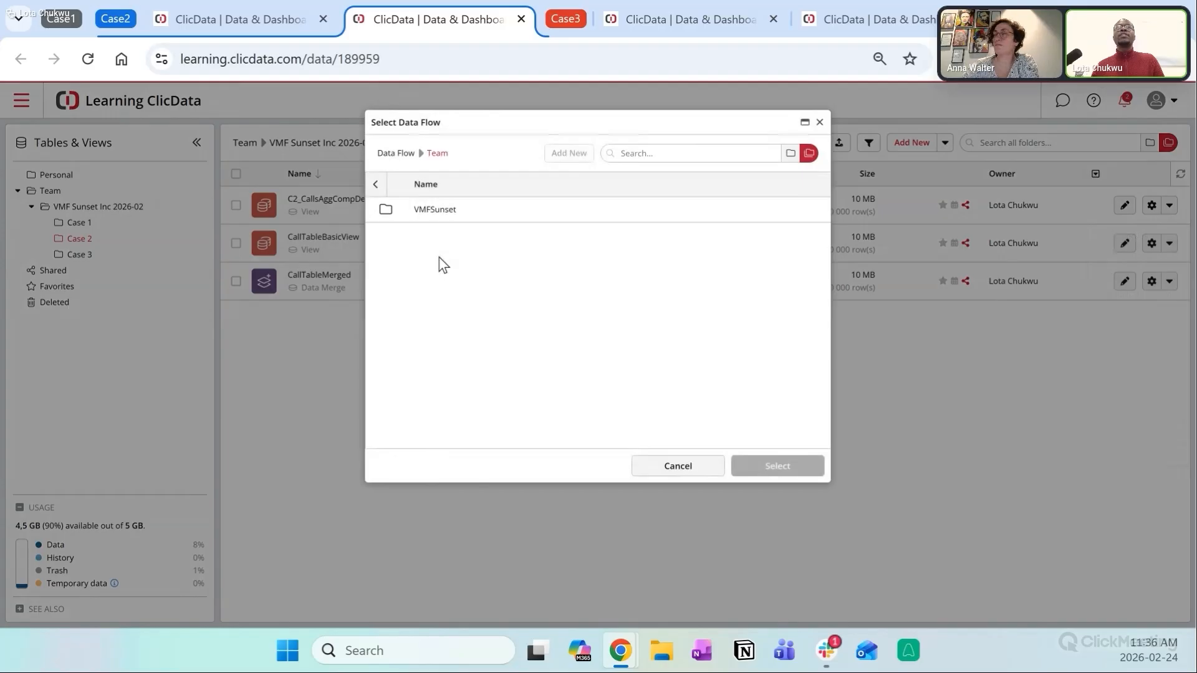
{"action": "left_click", "coordinate": [443, 212]}
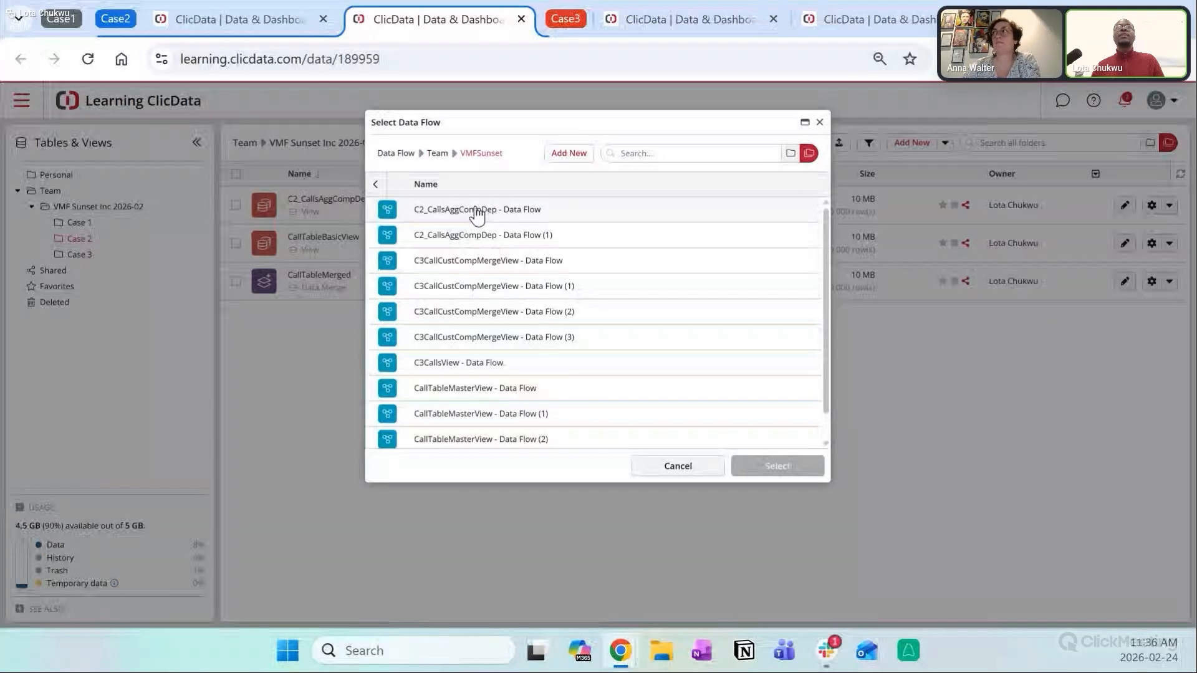
Step: Create a new data flow for the view, keeping the proposed name C2_CallsAggCompDep - Data Flow (2)
{"action": "left_click", "coordinate": [578, 157]}
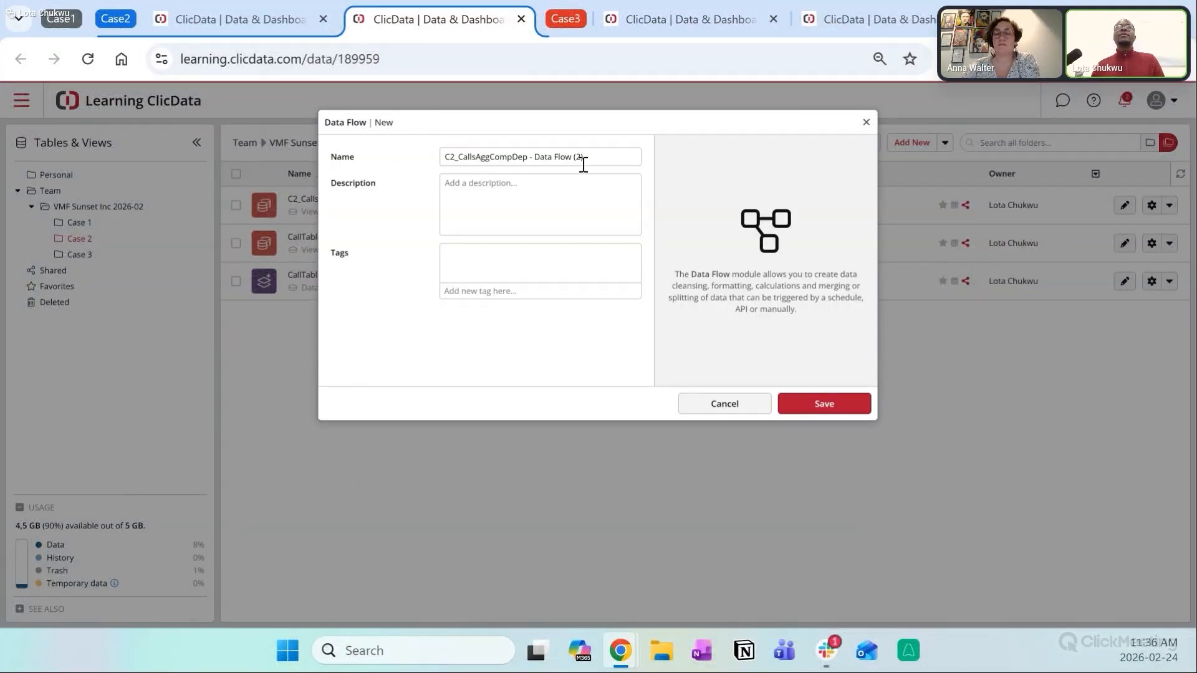
{"action": "left_click_drag", "start_coordinate": [598, 156], "coordinate": [411, 167]}
{"action": "left_click_drag", "start_coordinate": [455, 116], "coordinate": [615, 145]}
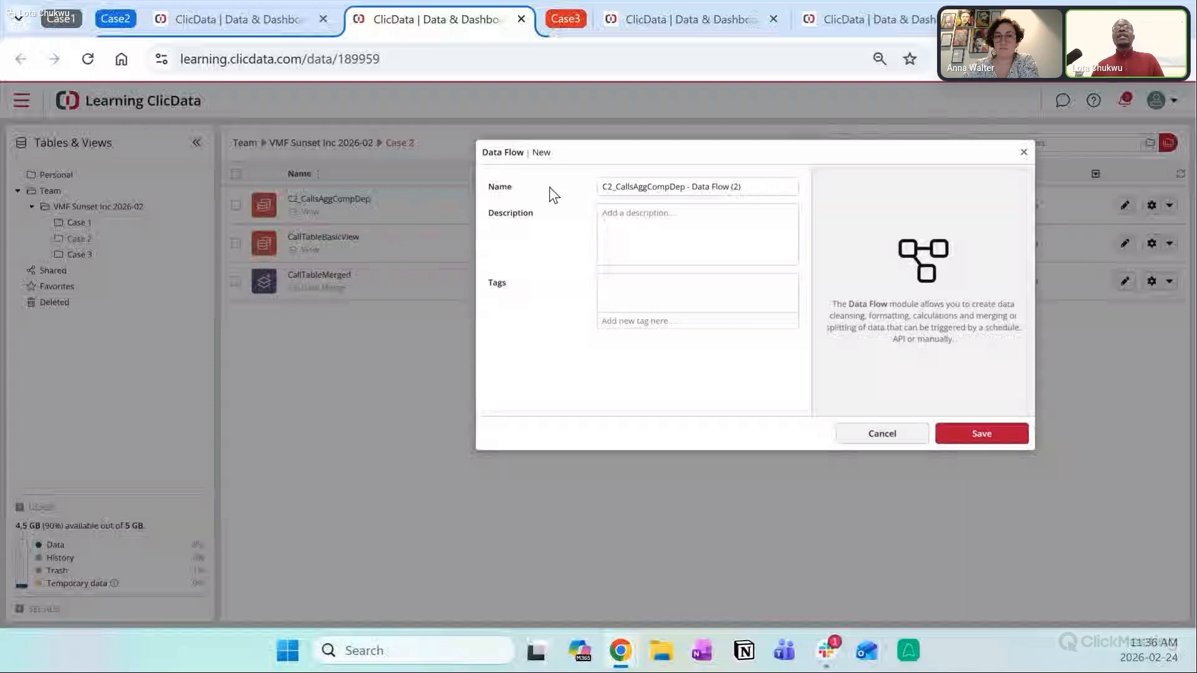
{"action": "left_click", "coordinate": [983, 434]}
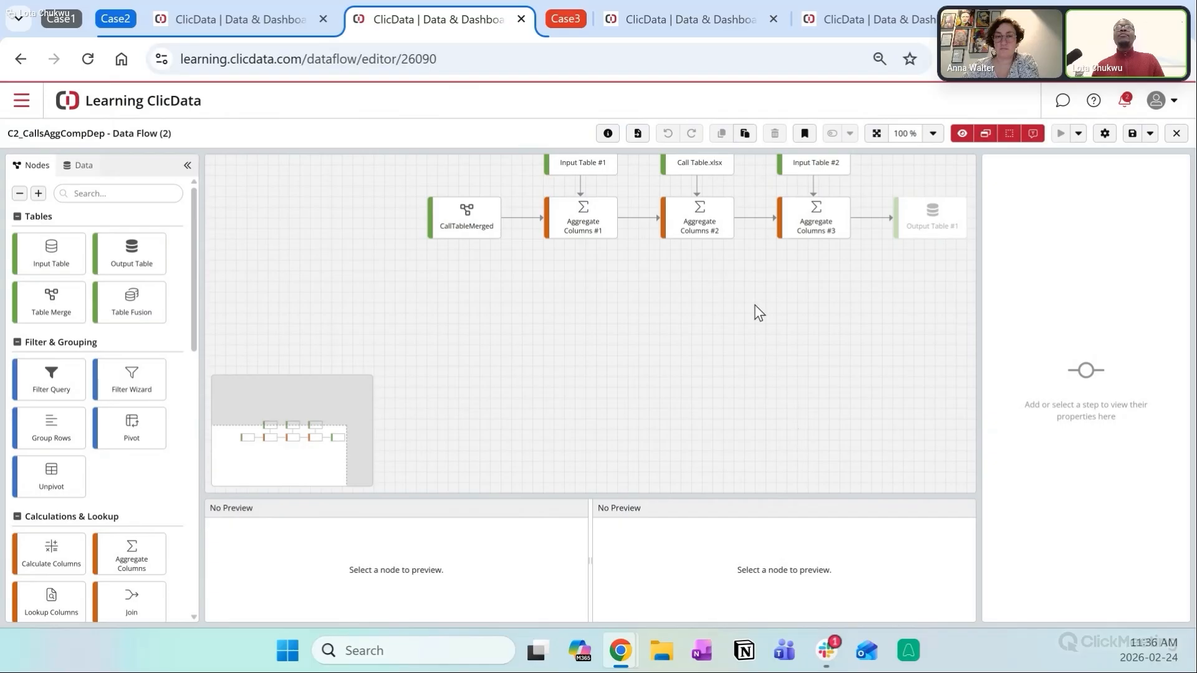
Step: Compare the data flow's CallTableMerged merge node with the CallTableMerged source in the view's dependency diagram
{"action": "left_click_drag", "start_coordinate": [757, 312], "coordinate": [636, 372]}
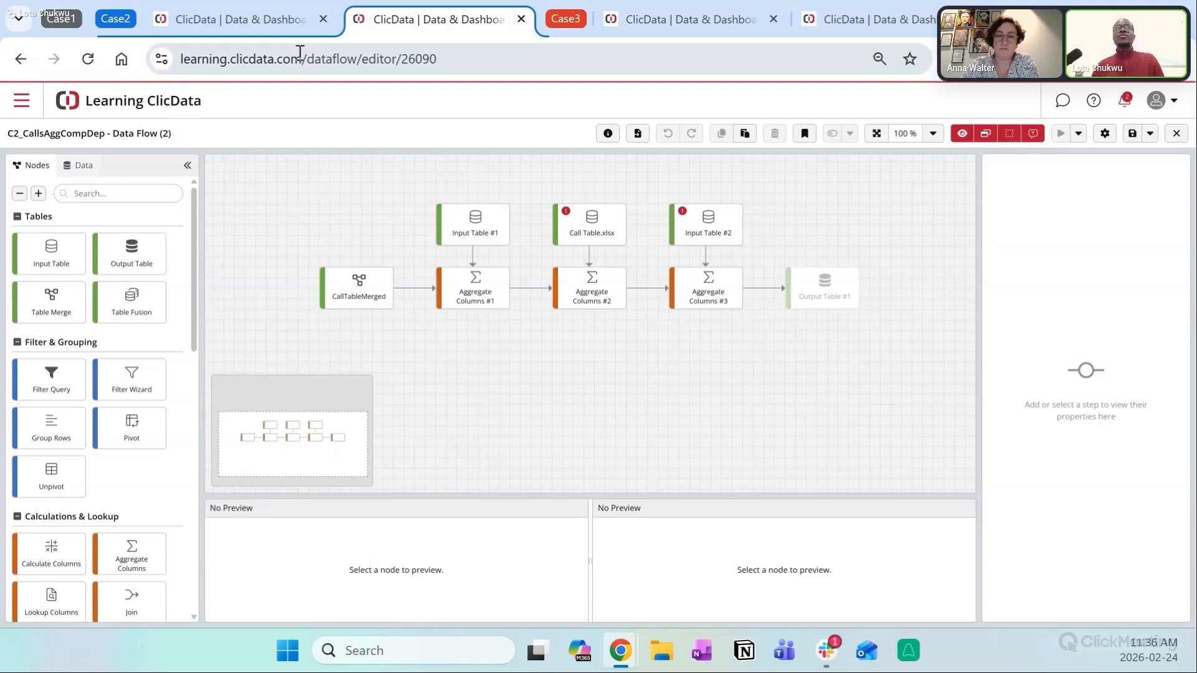
{"action": "left_click", "coordinate": [285, 13]}
{"action": "mouse_move", "coordinate": [705, 232]}
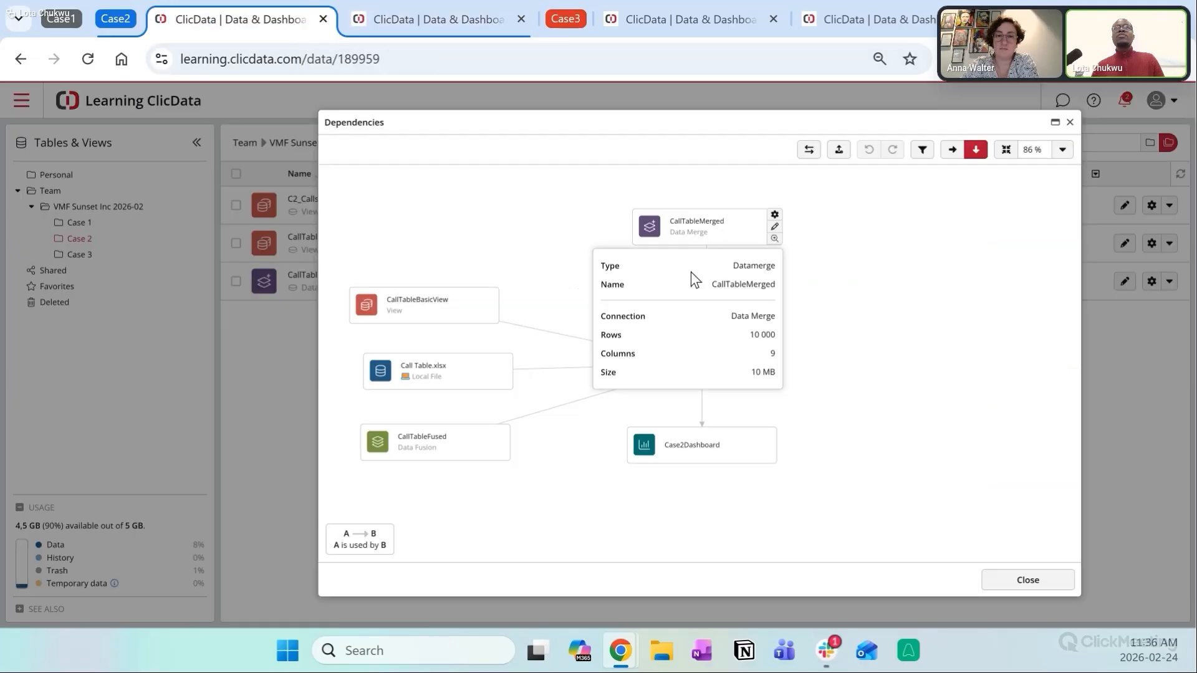
{"action": "left_click", "coordinate": [425, 17]}
{"action": "left_click", "coordinate": [356, 284]}
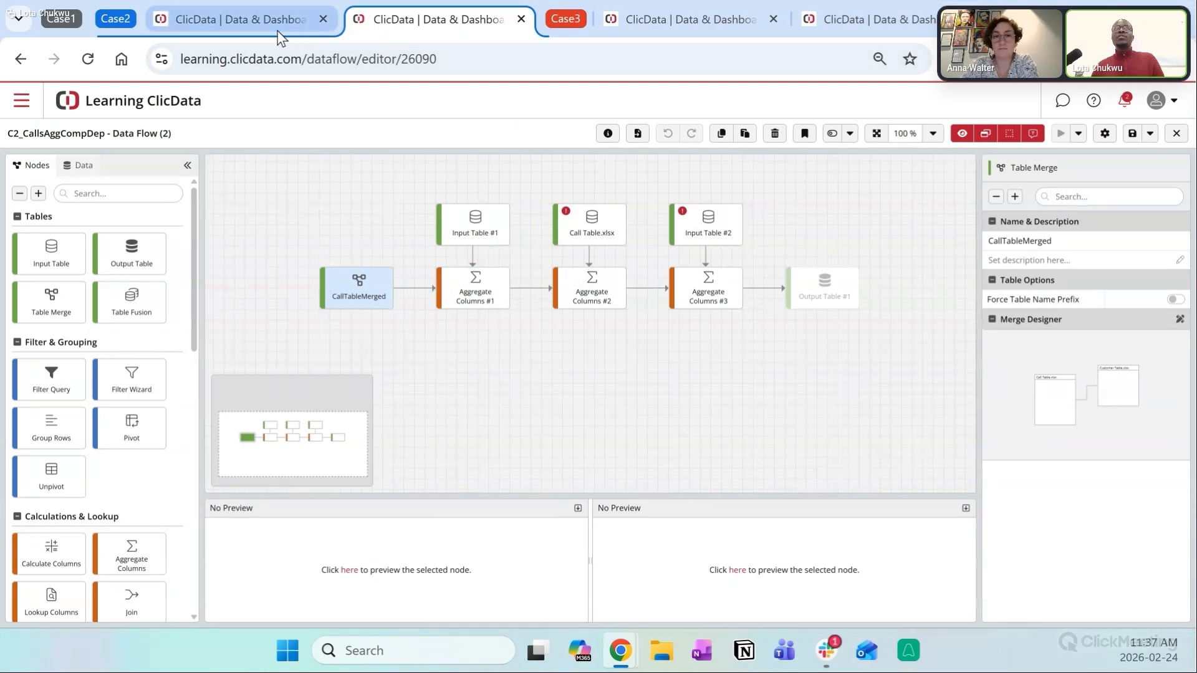
Step: Open the C2_CallsAggCompDep view from the dependency diagram, review its three aggregation transformations, and return to the data flow
{"action": "left_click", "coordinate": [248, 23]}
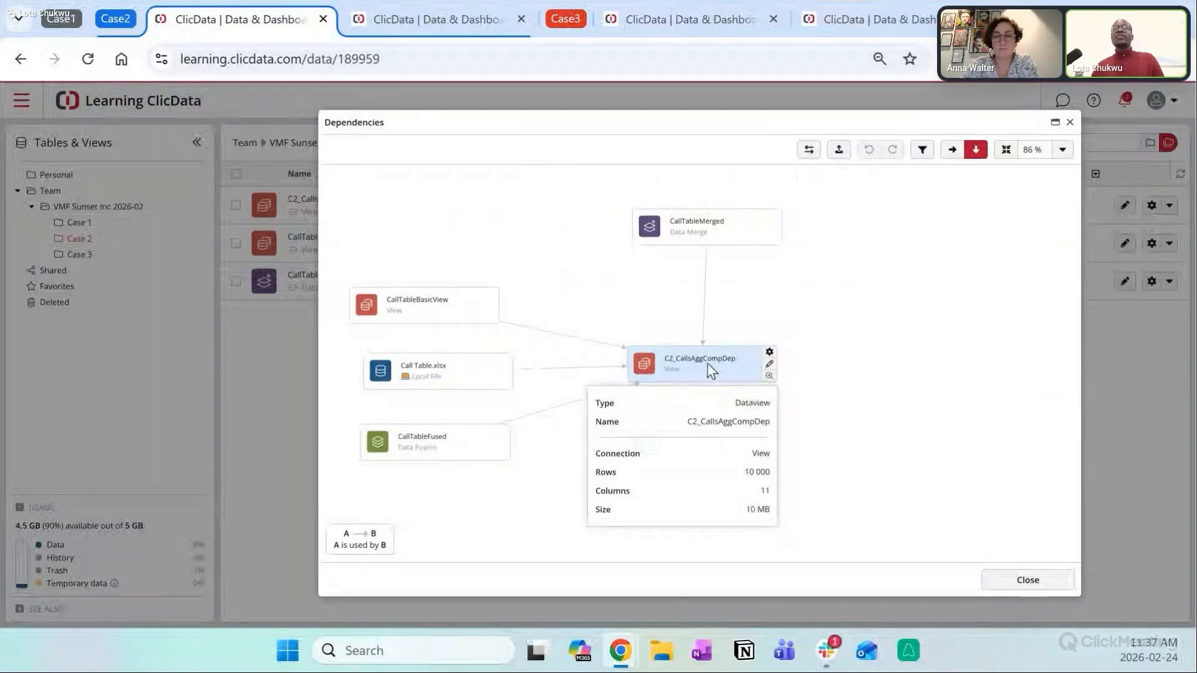
{"action": "left_click", "coordinate": [766, 362]}
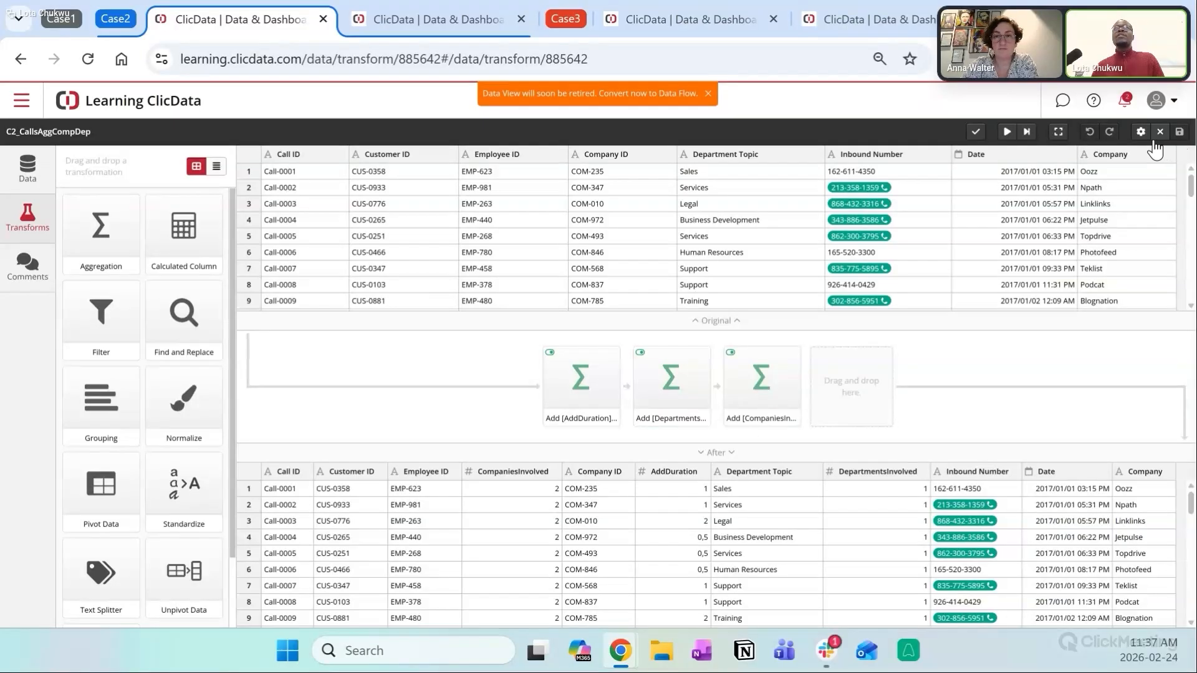
{"action": "left_click", "coordinate": [423, 19]}
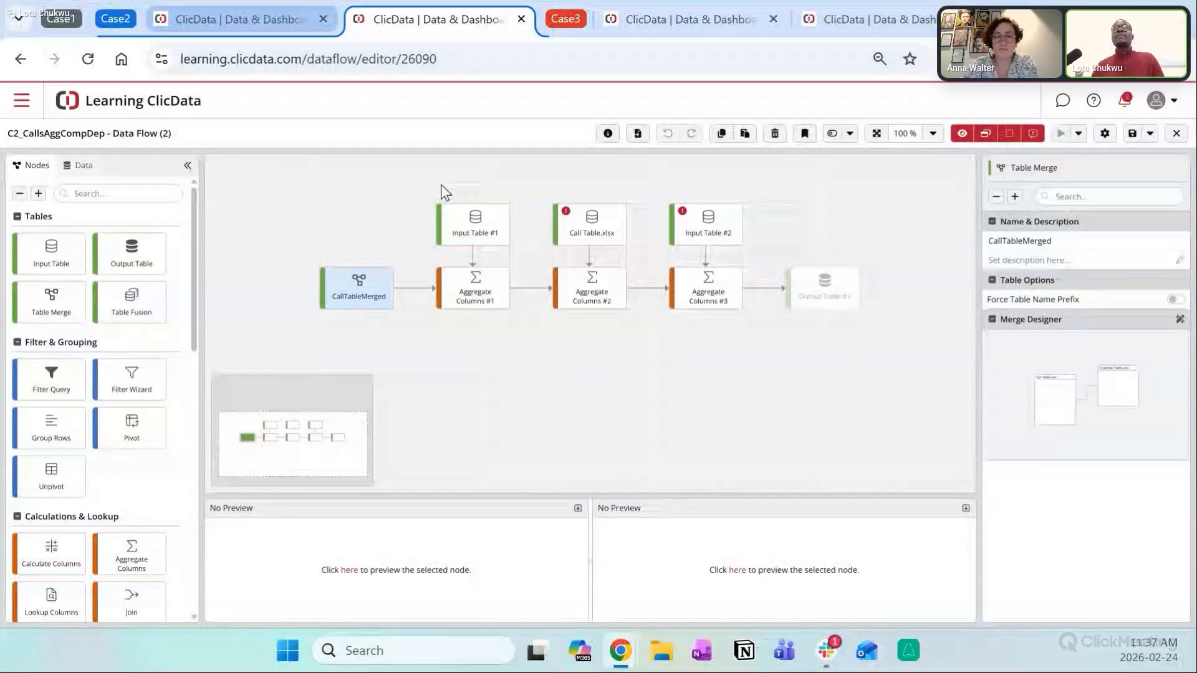
Step: Inspect the Call Table.xlsx input node and its source table, and remove its link to the Aggregate Columns #2 node
{"action": "mouse_move", "coordinate": [469, 231]}
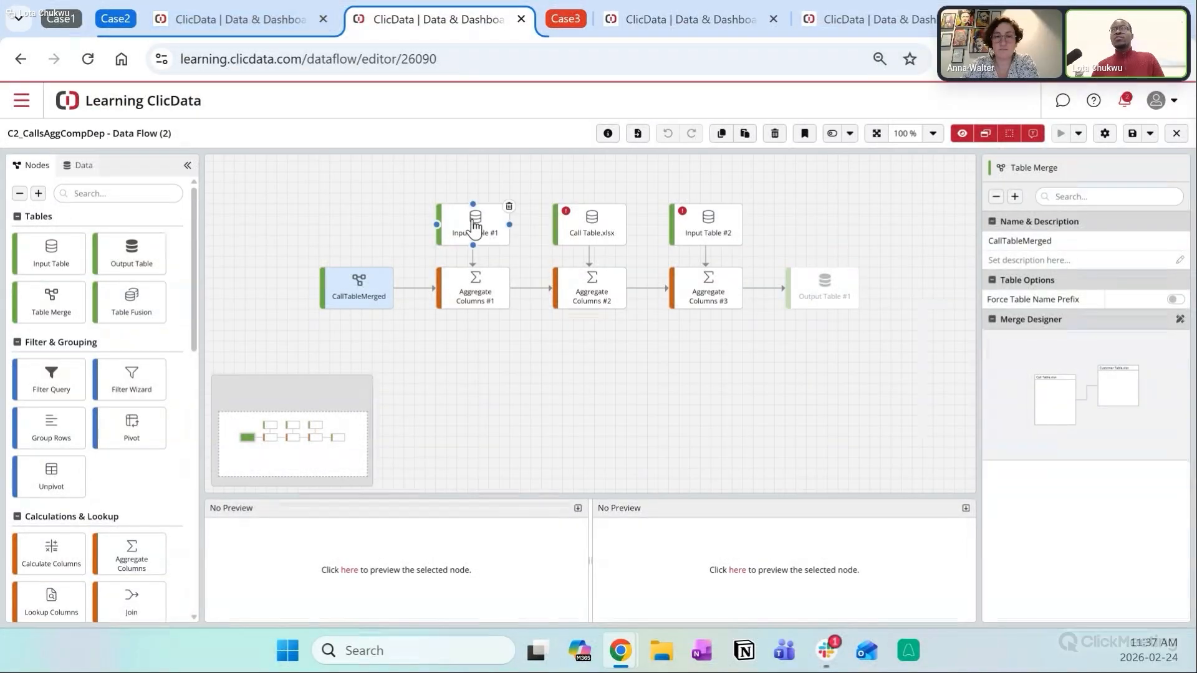
{"action": "left_click", "coordinate": [473, 248]}
{"action": "mouse_move", "coordinate": [466, 304]}
{"action": "mouse_move", "coordinate": [592, 223]}
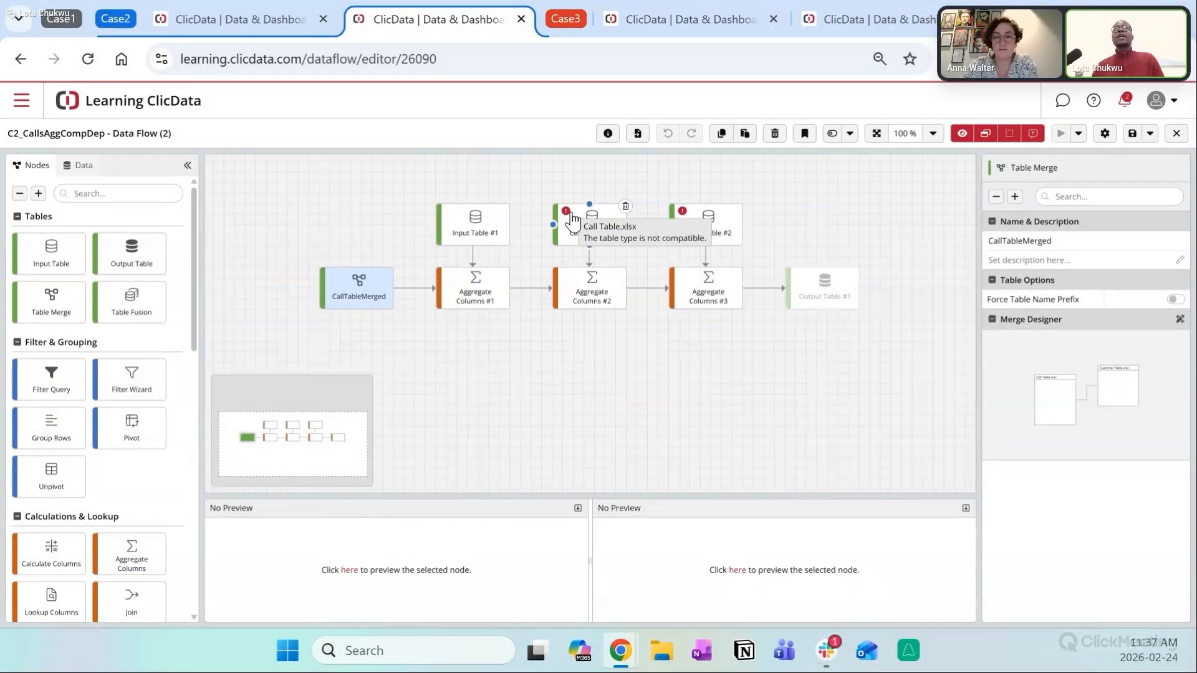
{"action": "left_click_drag", "start_coordinate": [551, 368], "coordinate": [552, 415]}
{"action": "left_click", "coordinate": [580, 277]}
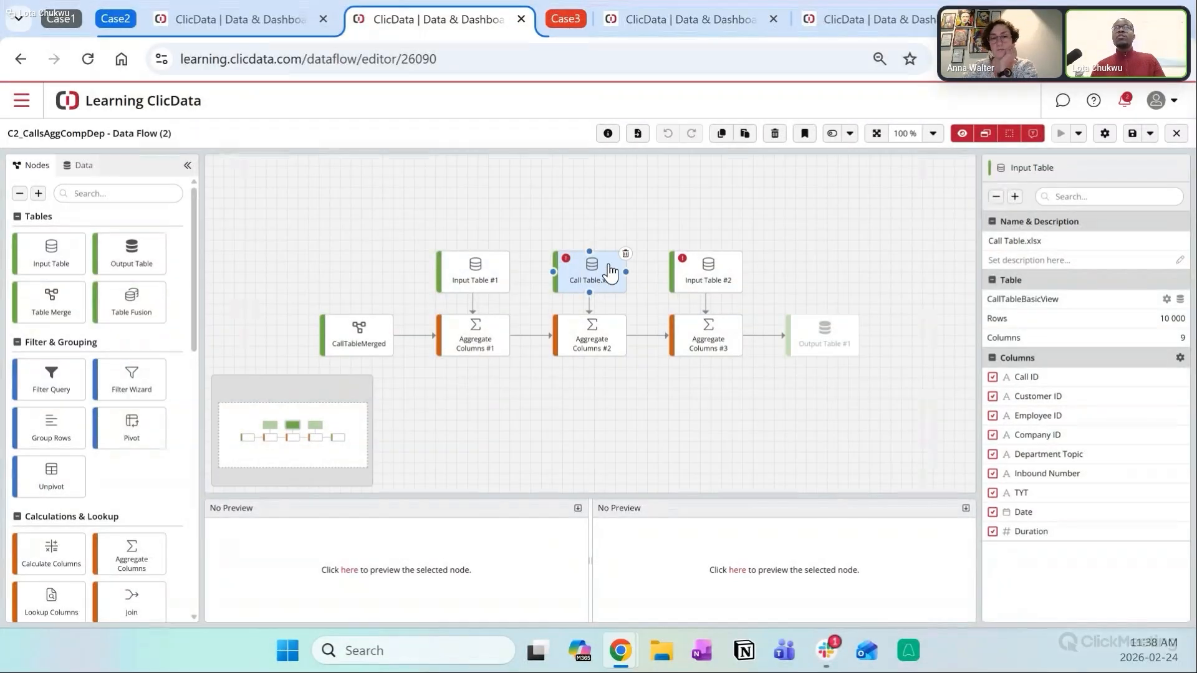
{"action": "left_click", "coordinate": [590, 310]}
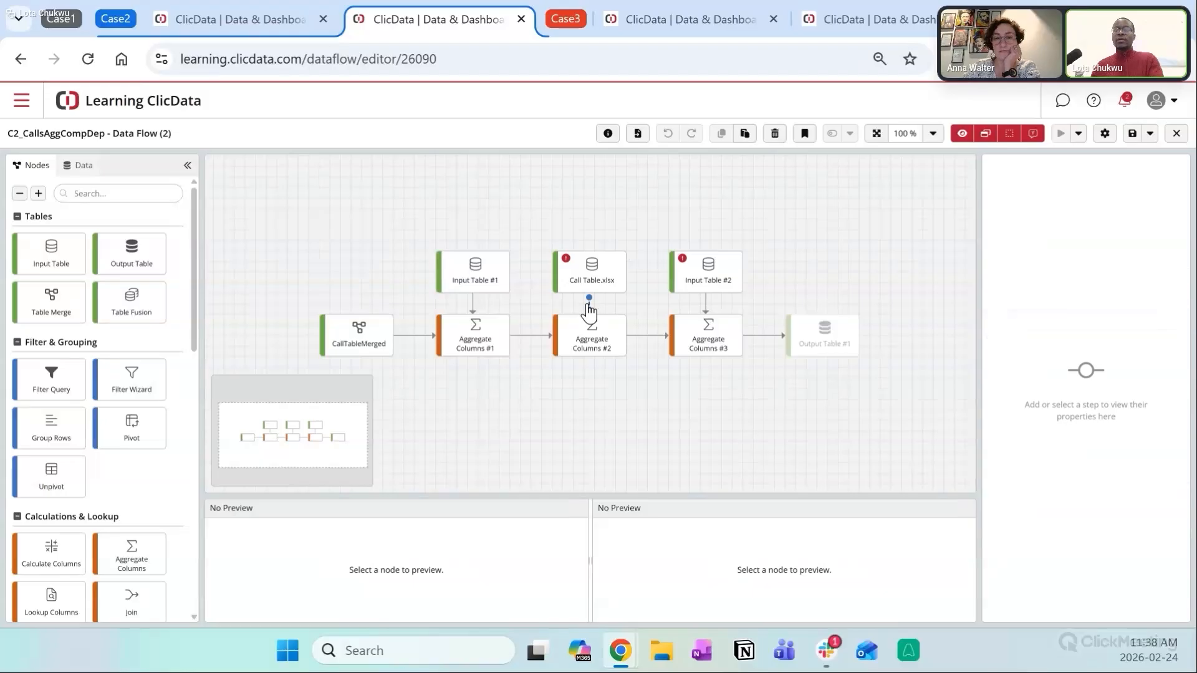
{"action": "key", "text": "Delete"}
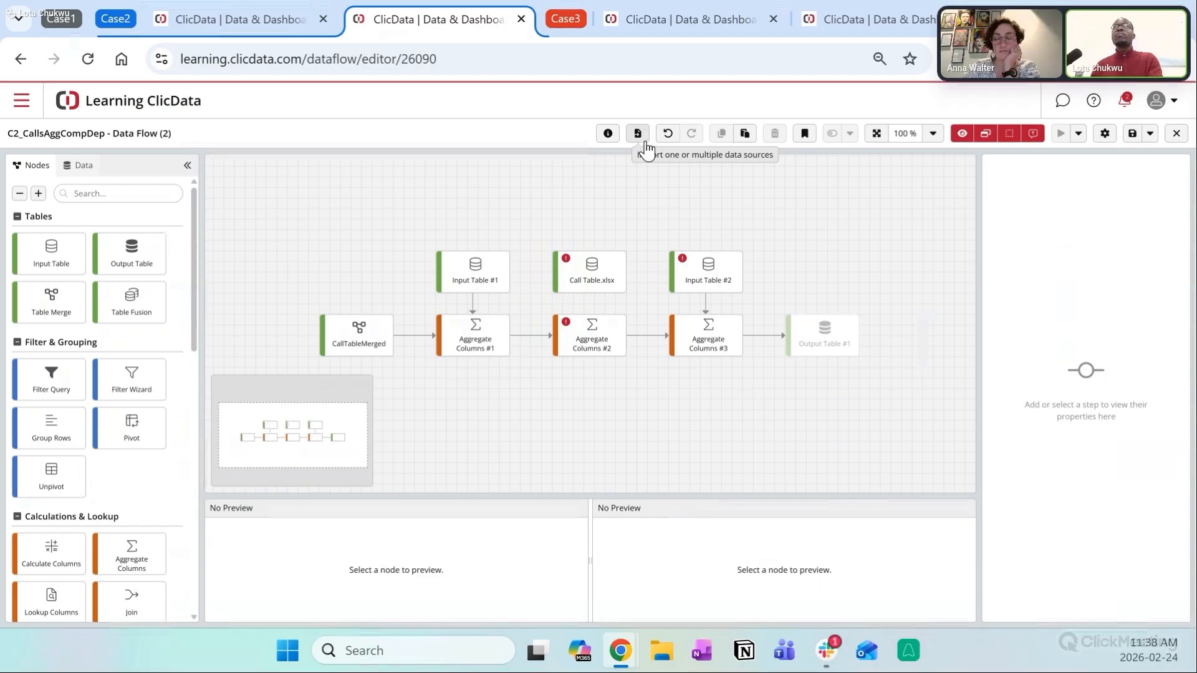
Step: Import the CallTableBasicView view from the Case 2 folder into the data flow as a source for the unlinked input
{"action": "left_click", "coordinate": [604, 273]}
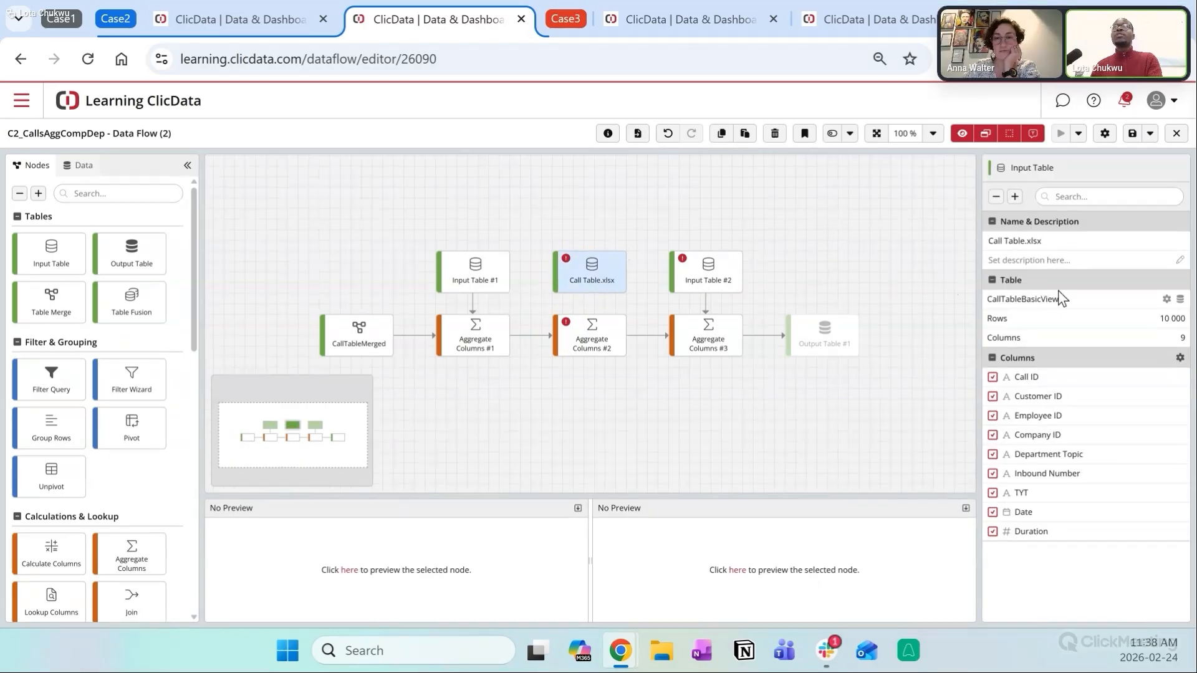
{"action": "left_click_drag", "start_coordinate": [1086, 305], "coordinate": [982, 309]}
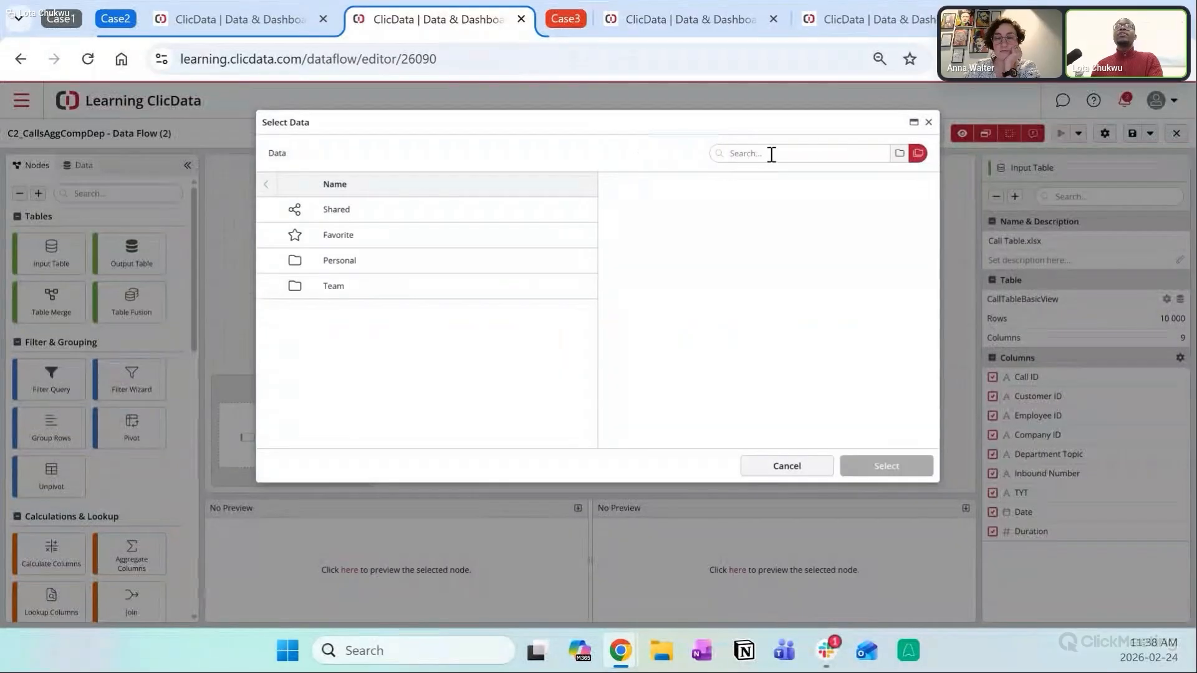
{"action": "left_click", "coordinate": [771, 154]}
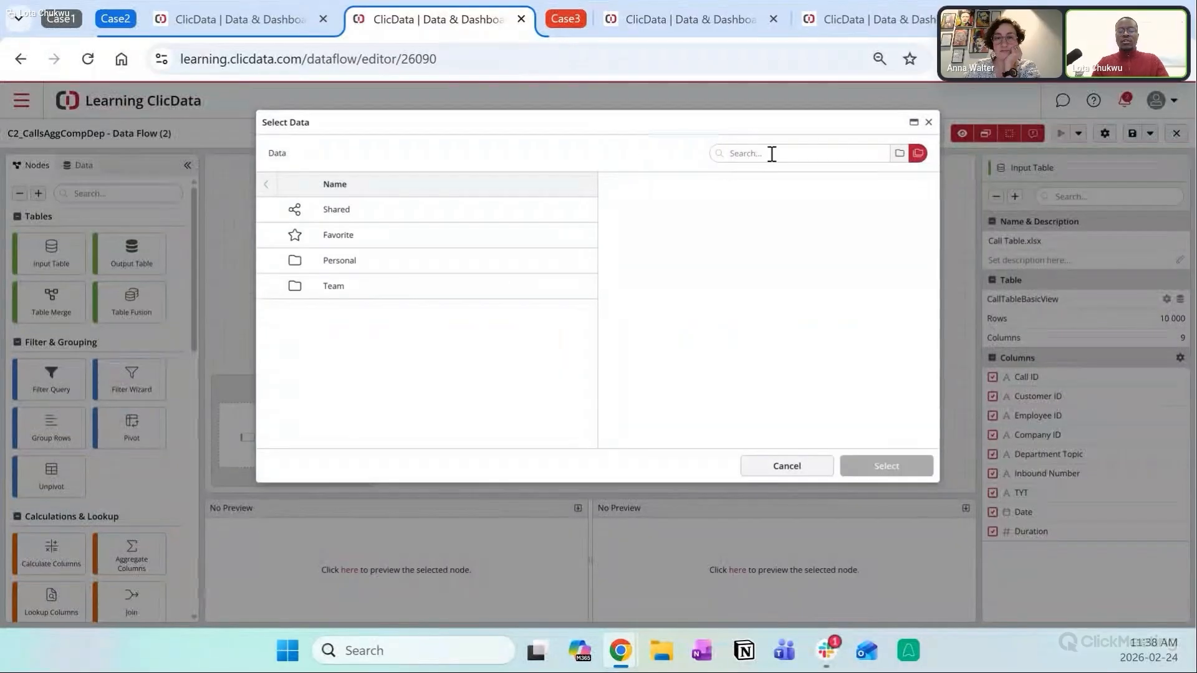
{"action": "type", "text": "calltable"}
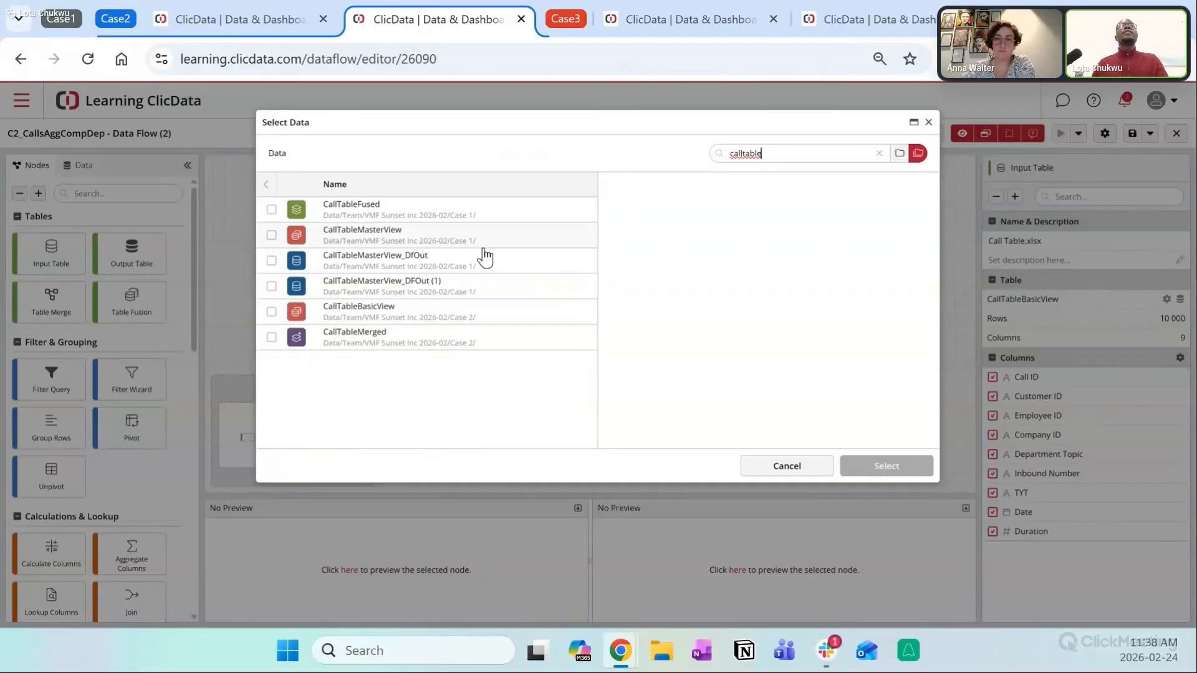
{"action": "left_click", "coordinate": [271, 311]}
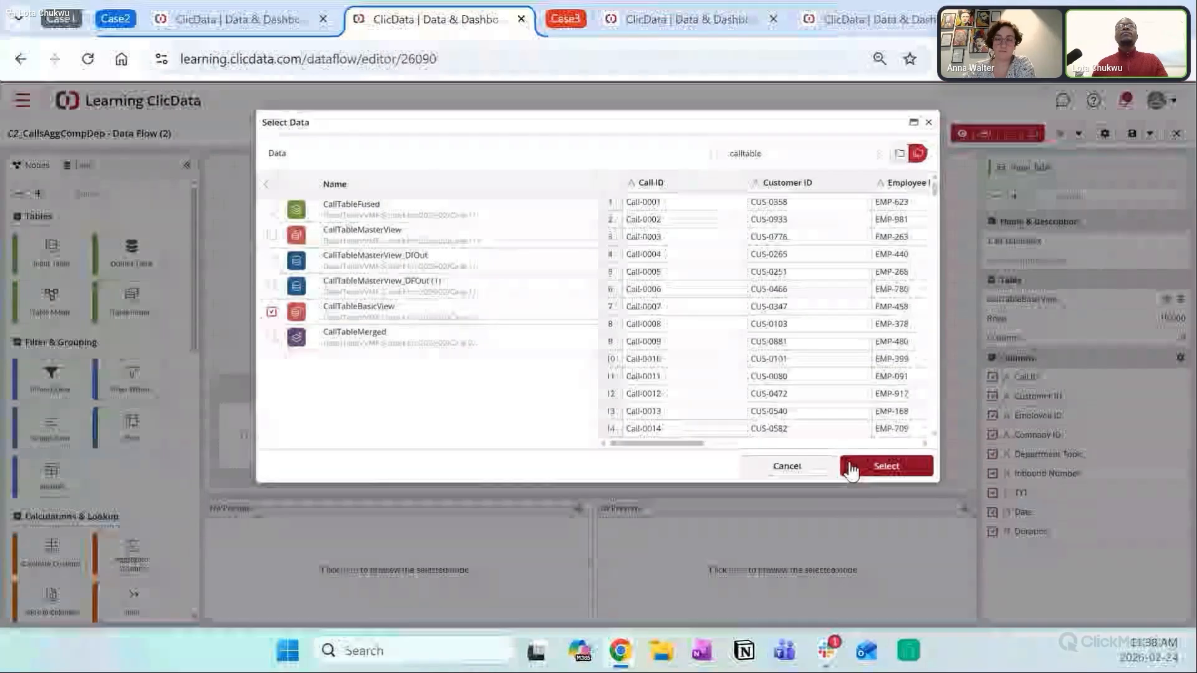
{"action": "left_click", "coordinate": [851, 469]}
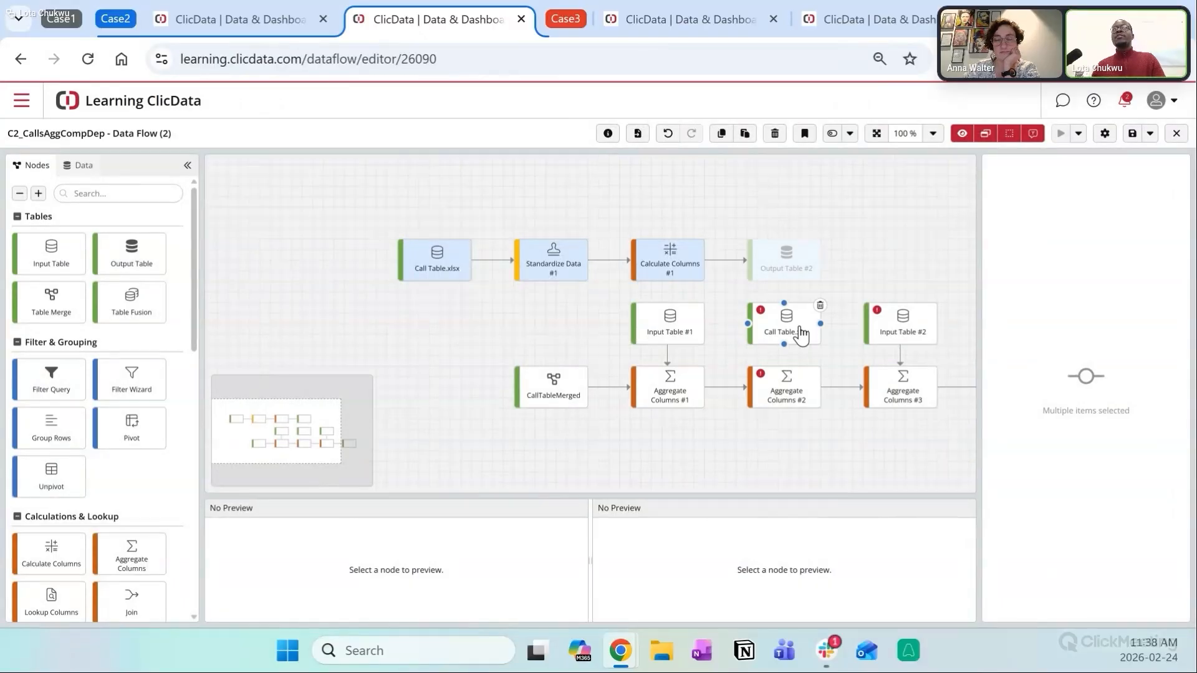
Step: Move the old Call Table.xlsx input aside and connect Calculate Columns #1 to Aggregate Columns #2 in place of the Output Table #2 node
{"action": "left_click", "coordinate": [405, 262]}
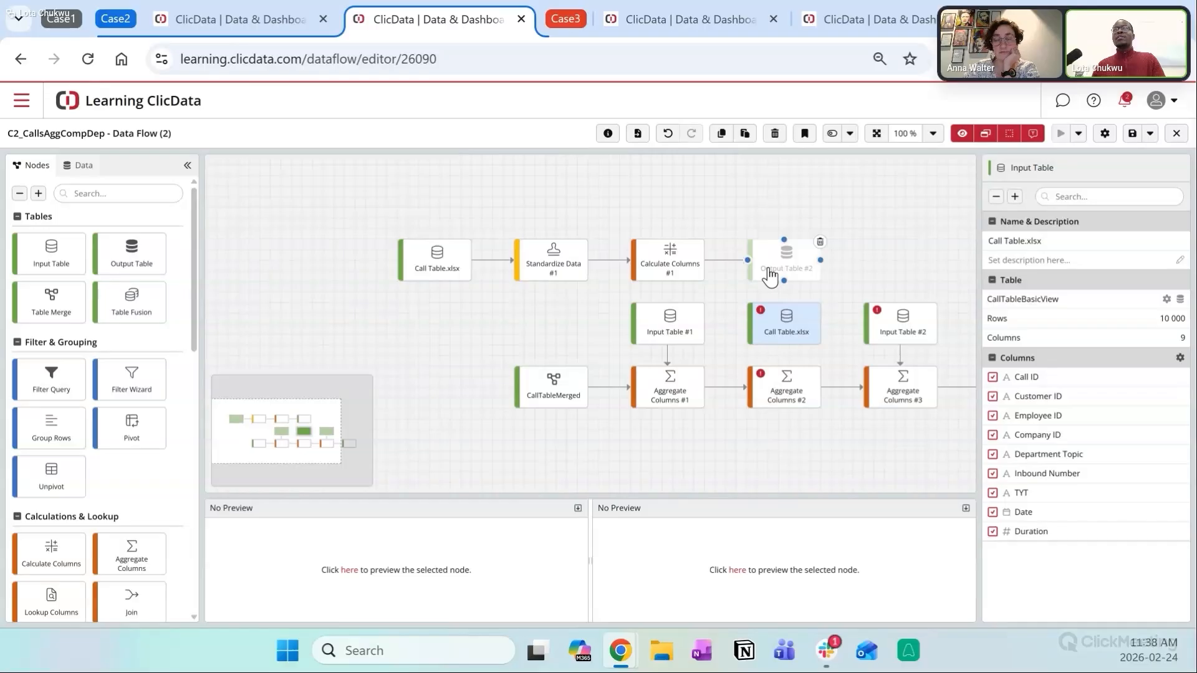
{"action": "left_click_drag", "start_coordinate": [761, 332], "coordinate": [452, 201]}
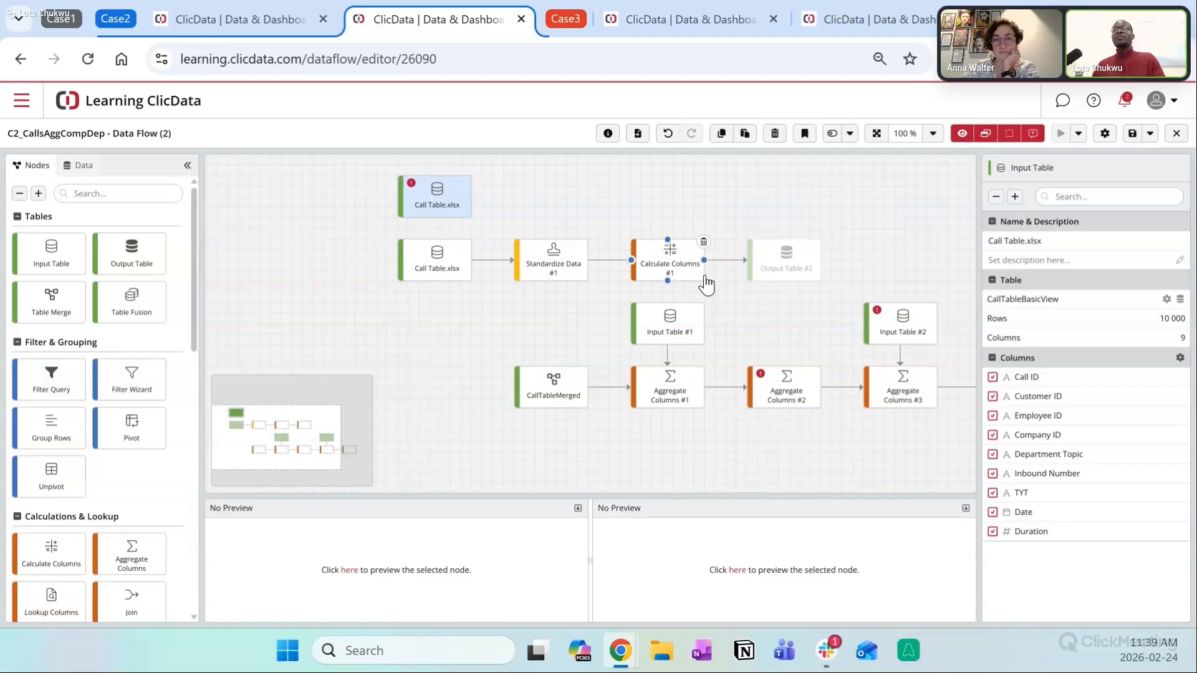
{"action": "left_click", "coordinate": [803, 280]}
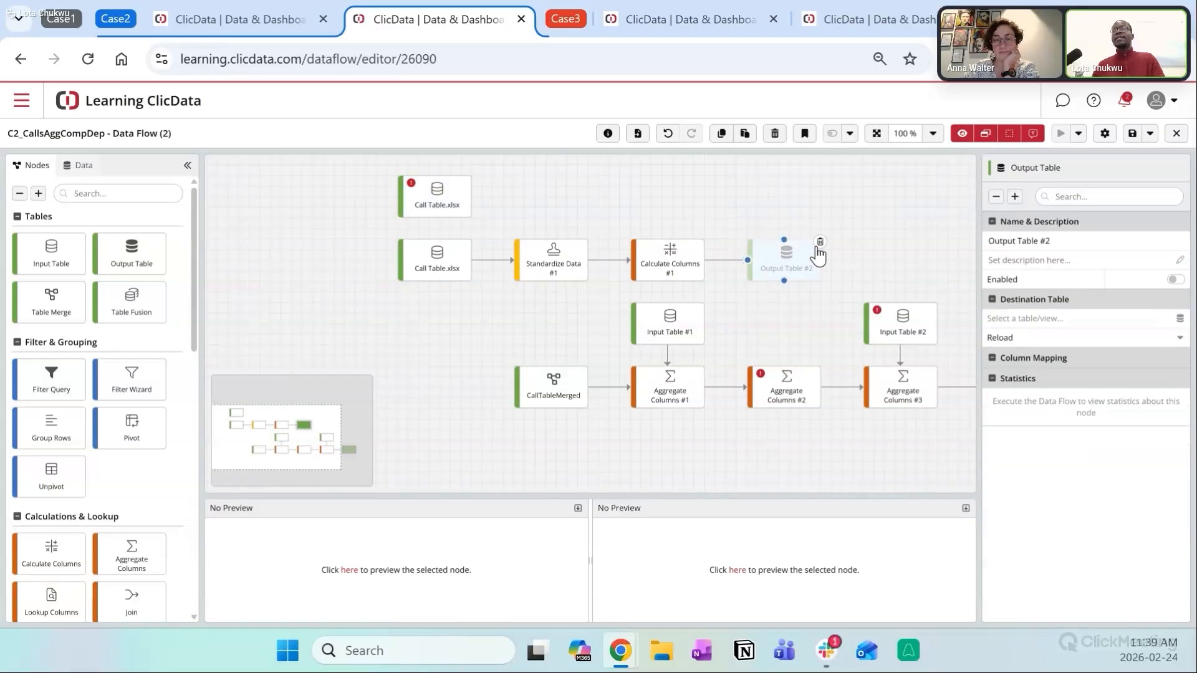
{"action": "left_click", "coordinate": [819, 241]}
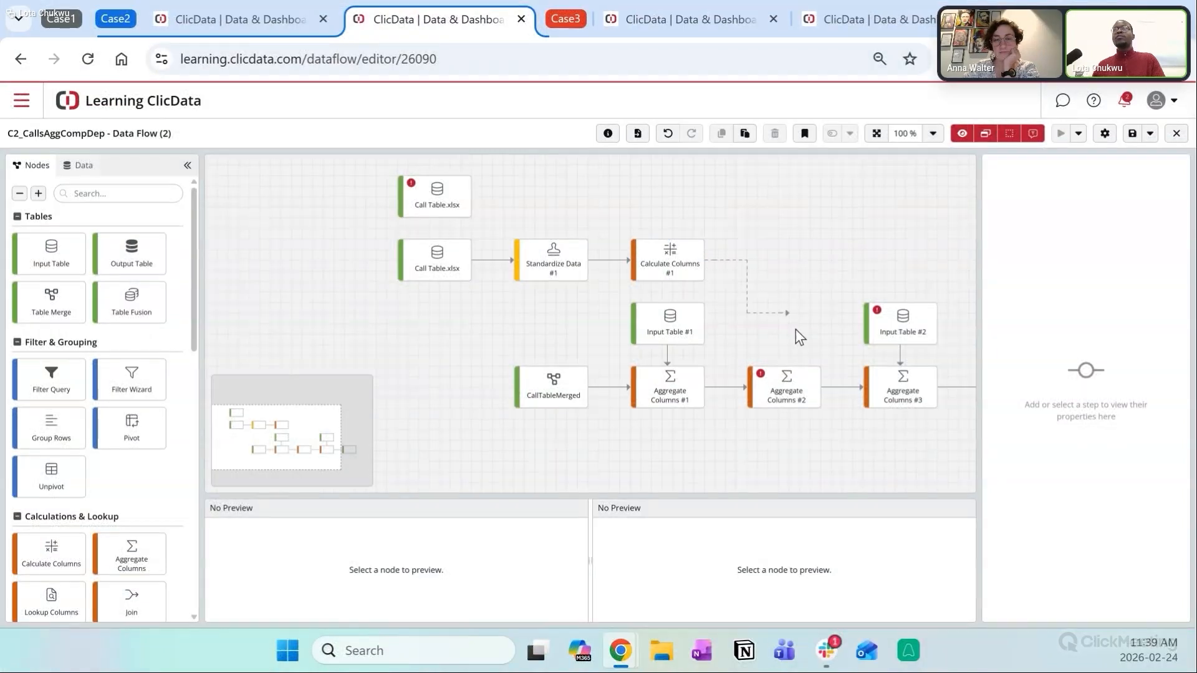
{"action": "left_click_drag", "start_coordinate": [786, 402], "coordinate": [783, 382]}
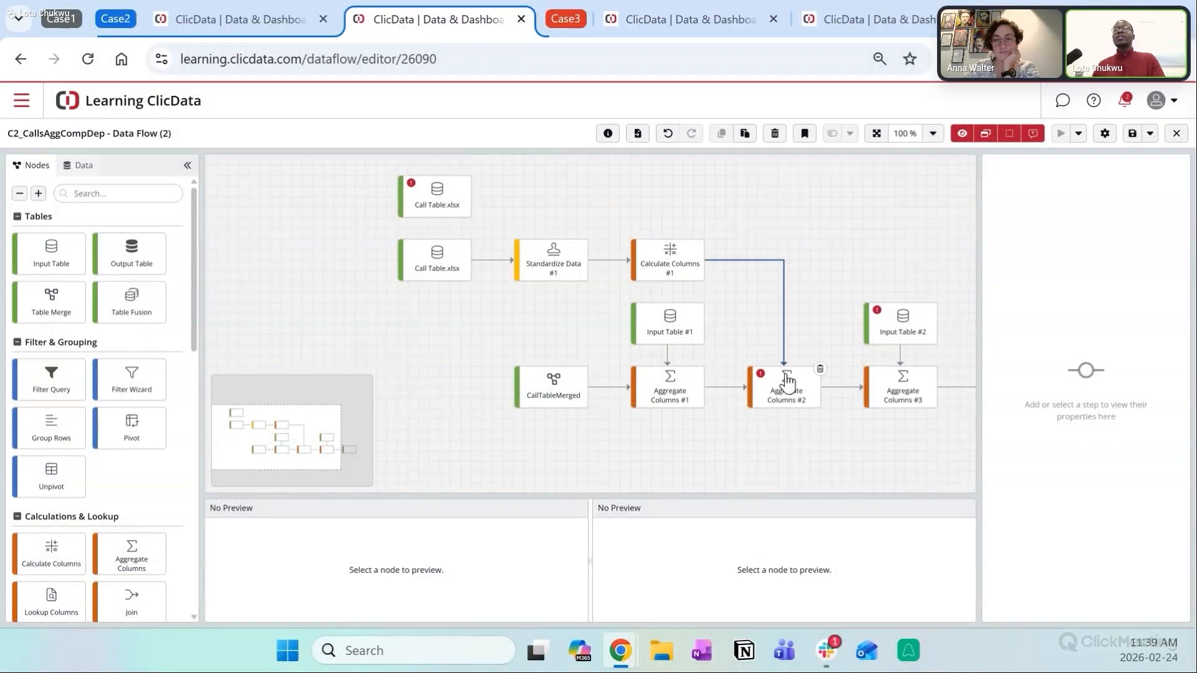
Step: Delete the unconnected Call Table.xlsx input and set the aggregate table of Aggregate Columns #2 to Calculate Columns #1
{"action": "left_click", "coordinate": [417, 206]}
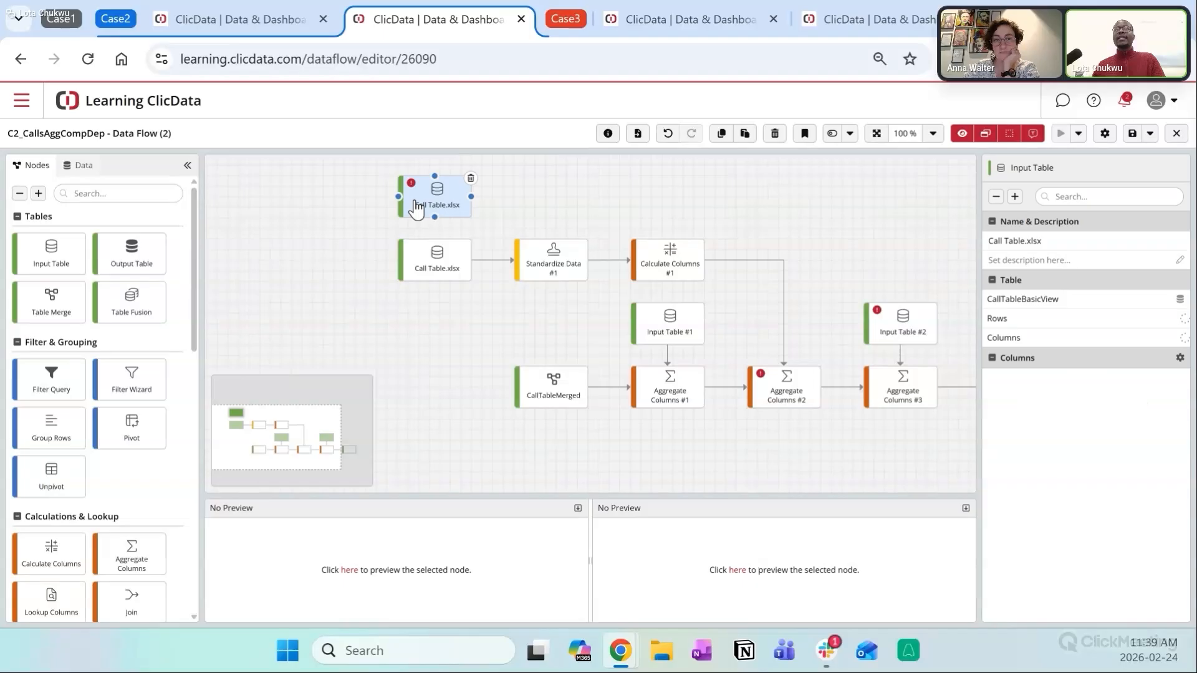
{"action": "left_click", "coordinate": [470, 179]}
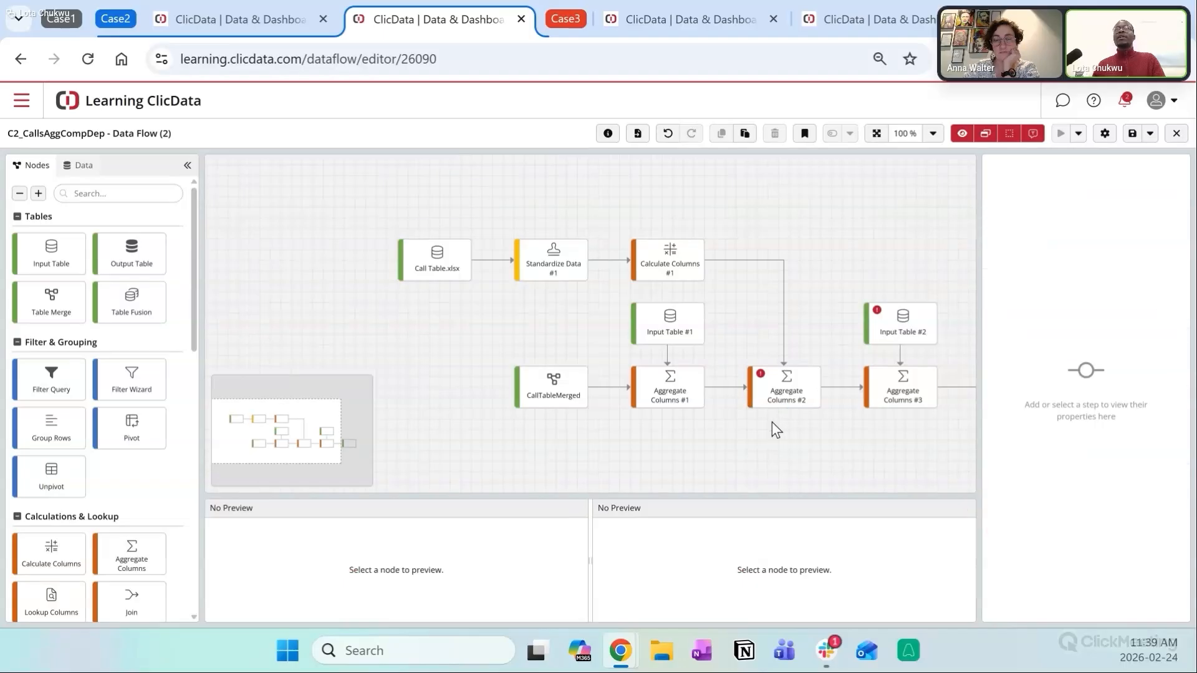
{"action": "left_click", "coordinate": [763, 382]}
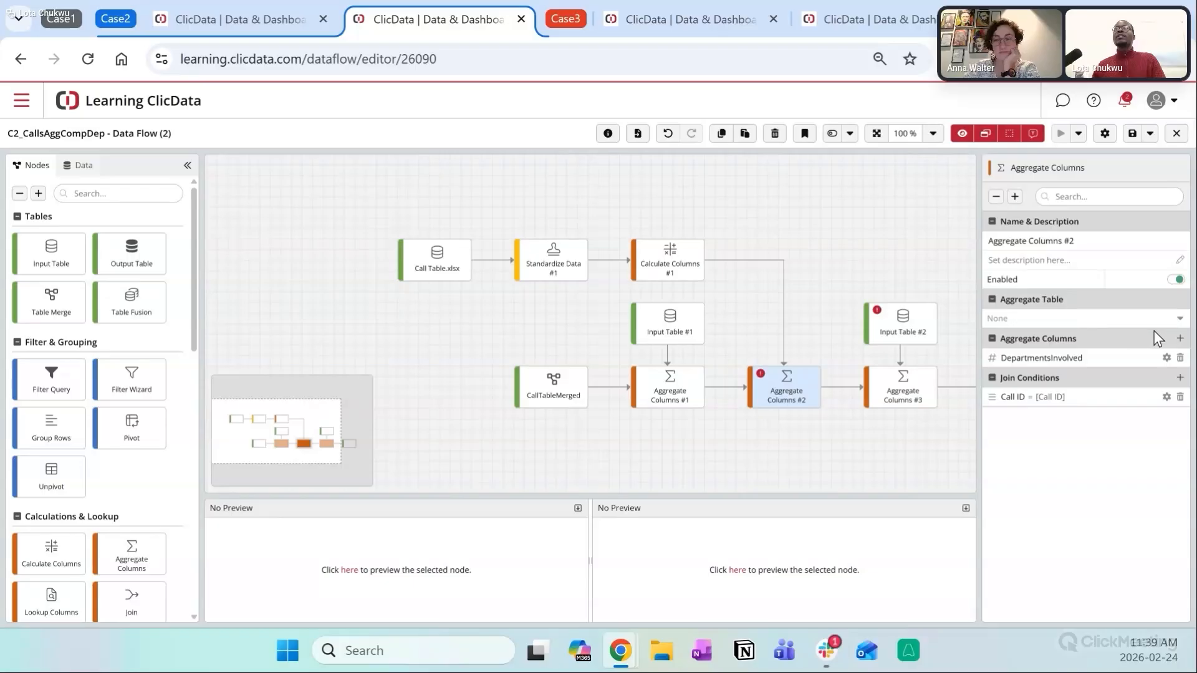
{"action": "left_click", "coordinate": [1178, 319]}
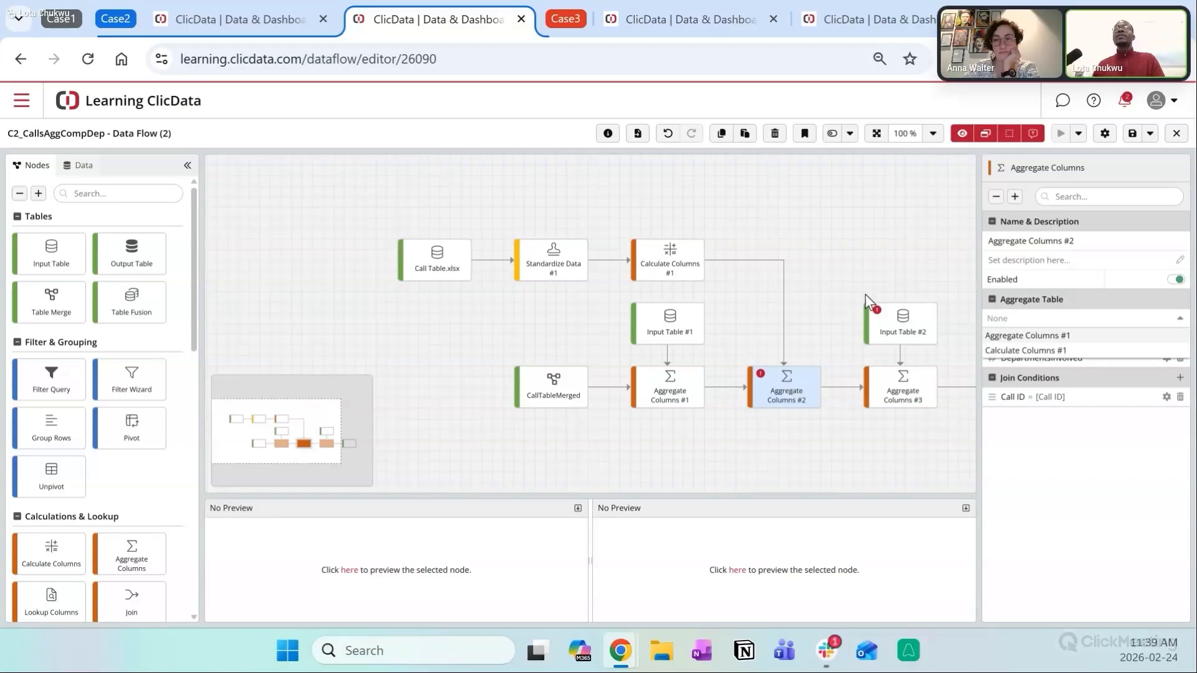
{"action": "left_click", "coordinate": [1047, 353]}
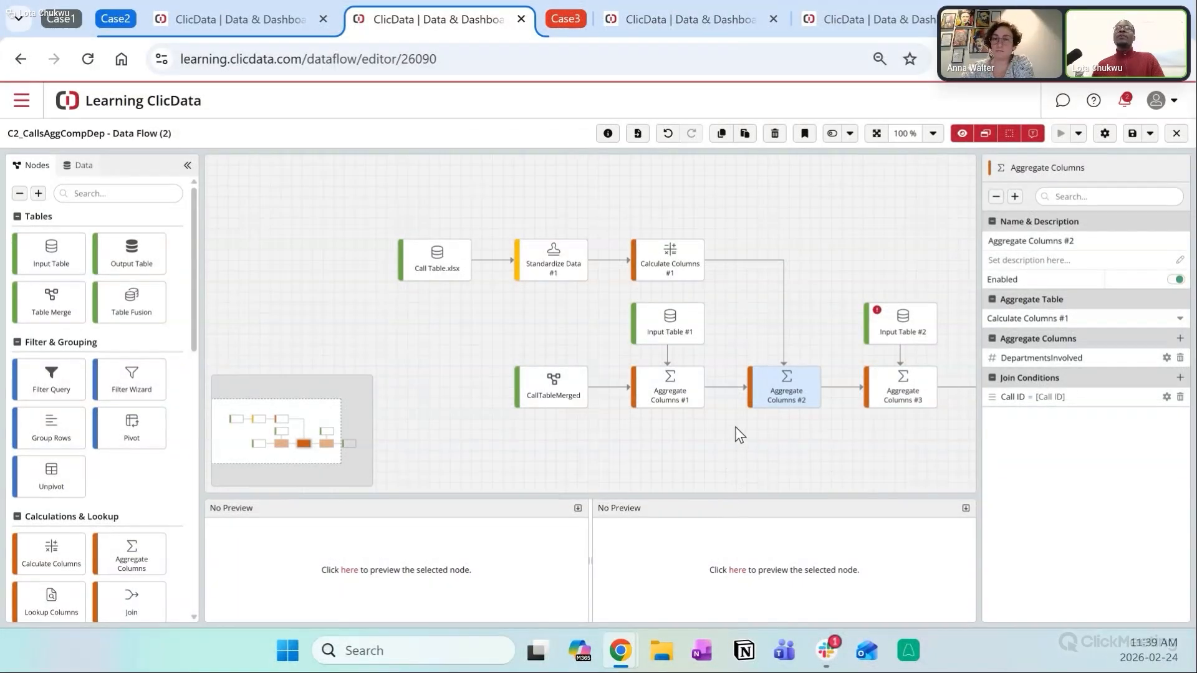
Step: Check which table the Input Table #2 node reads and shift the node slightly away from Aggregate Columns #3
{"action": "left_click_drag", "start_coordinate": [793, 465], "coordinate": [629, 446]}
{"action": "left_click", "coordinate": [709, 305]}
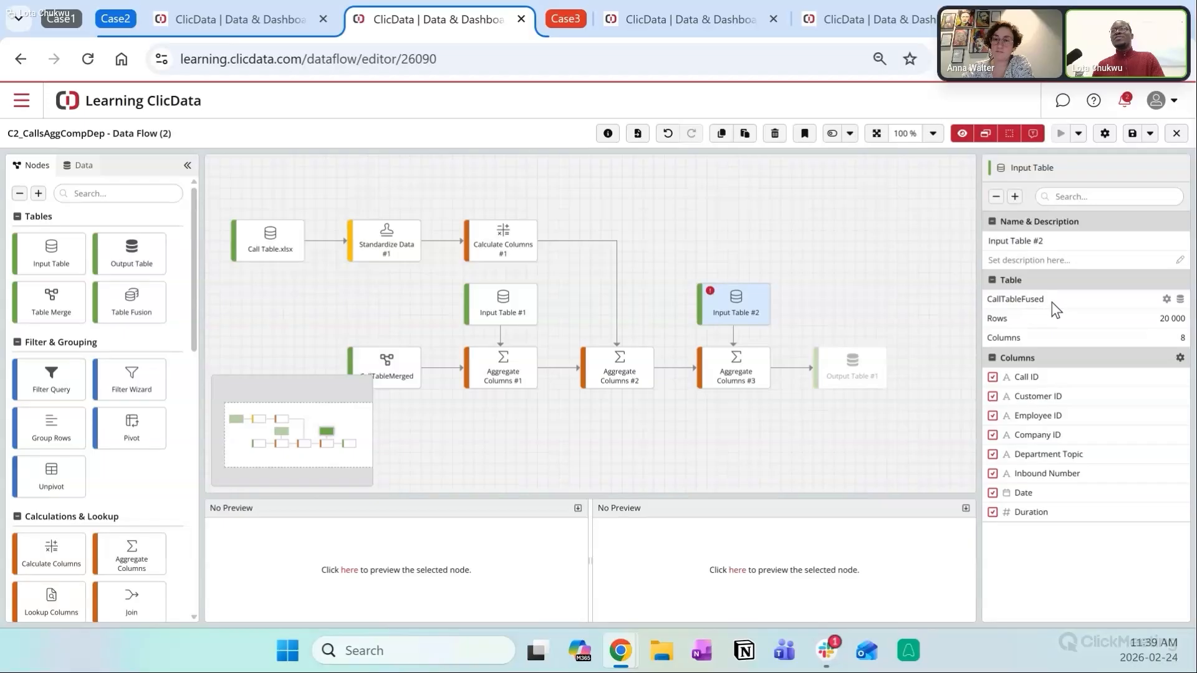
{"action": "mouse_move", "coordinate": [728, 316]}
{"action": "left_click_drag", "start_coordinate": [729, 323], "coordinate": [739, 293]}
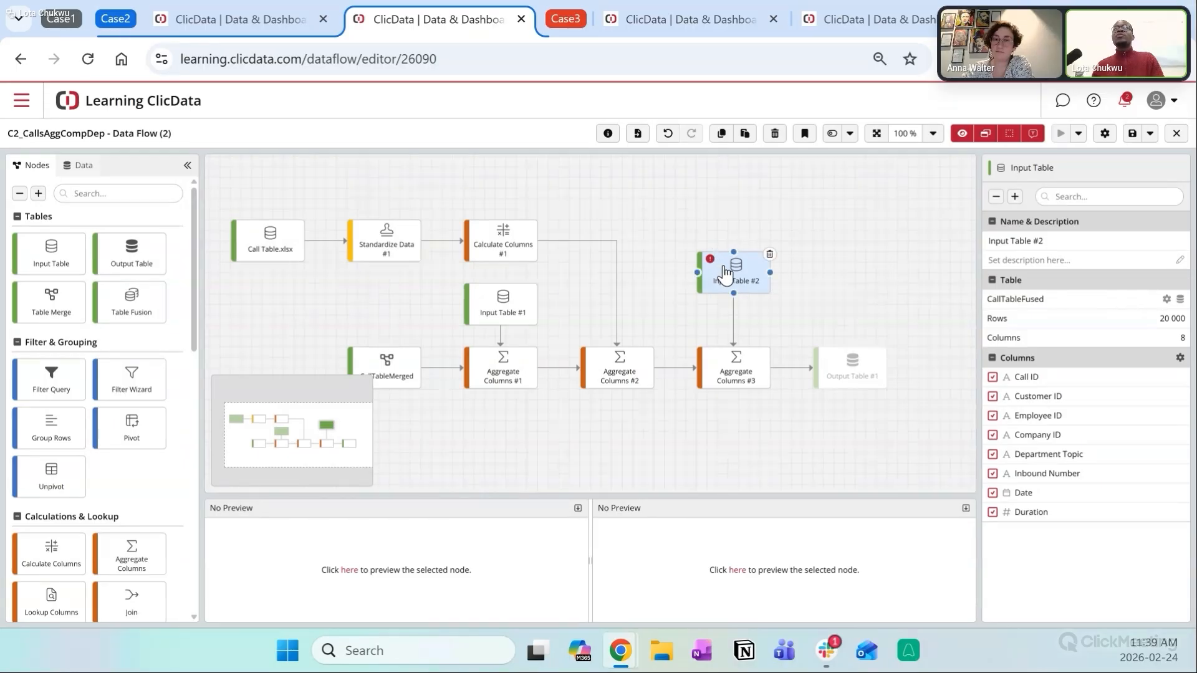
Step: Import the CallTableFused table from the Case 1 folder into the data flow and place its fusion node above the aggregation chain
{"action": "left_click", "coordinate": [636, 135]}
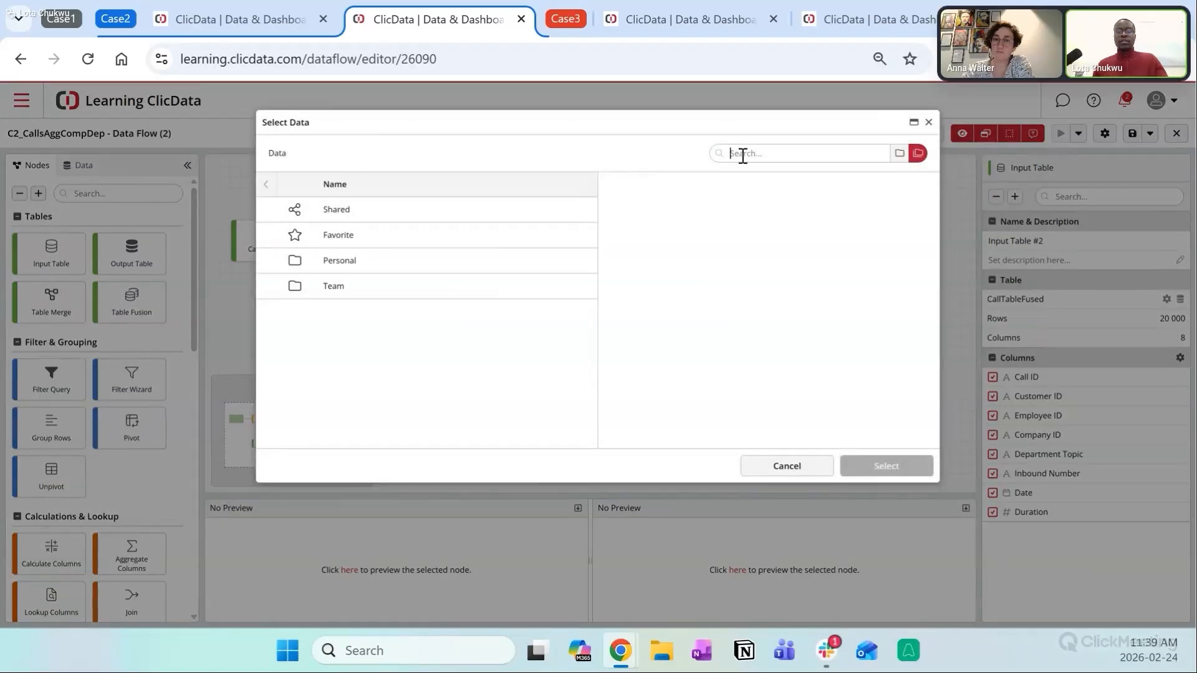
{"action": "left_click", "coordinate": [743, 153]}
{"action": "type", "text": "call"}
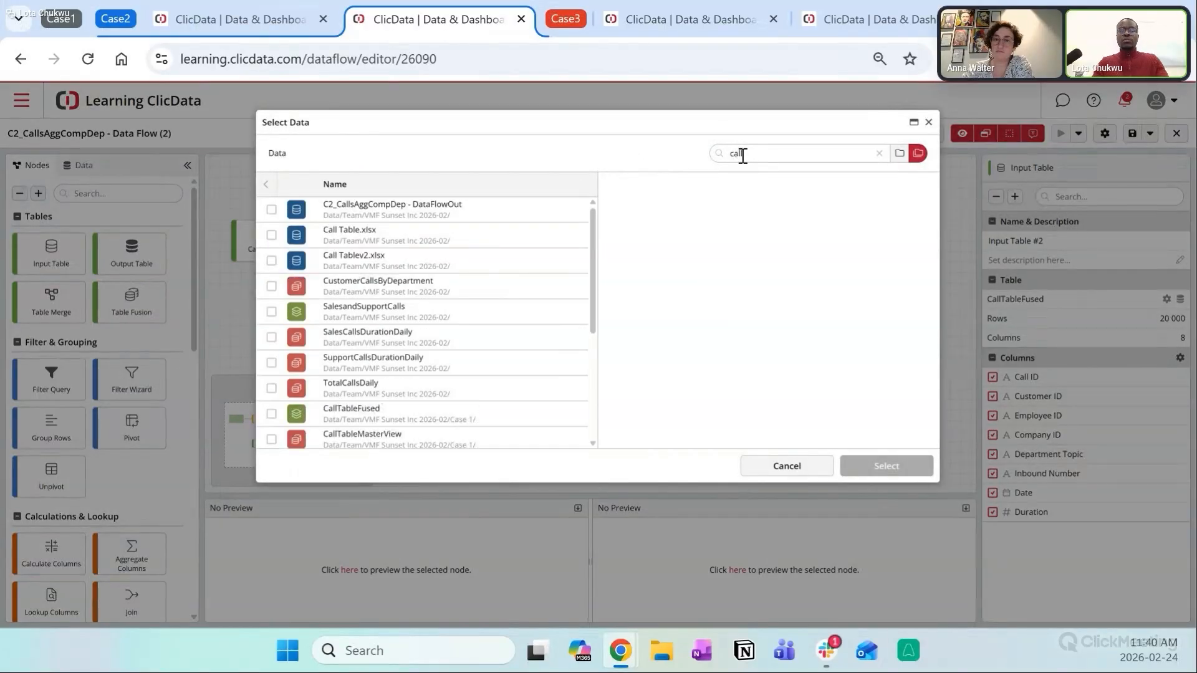
{"action": "type", "text": "tablefused"}
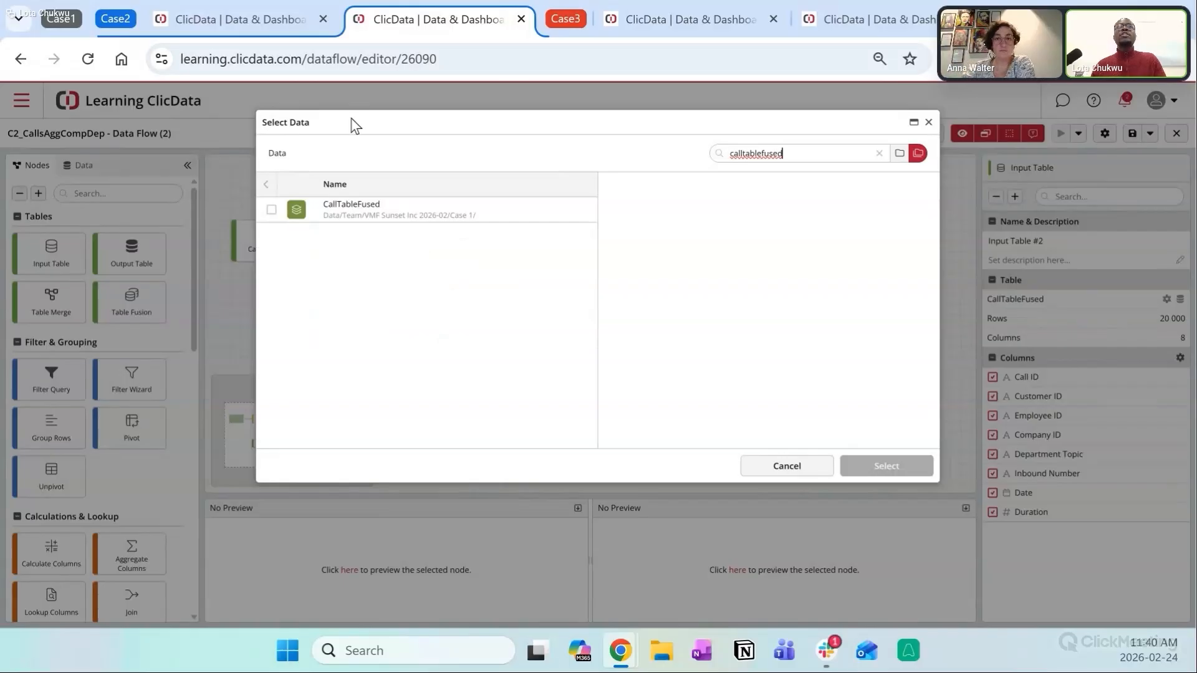
{"action": "left_click", "coordinate": [271, 210]}
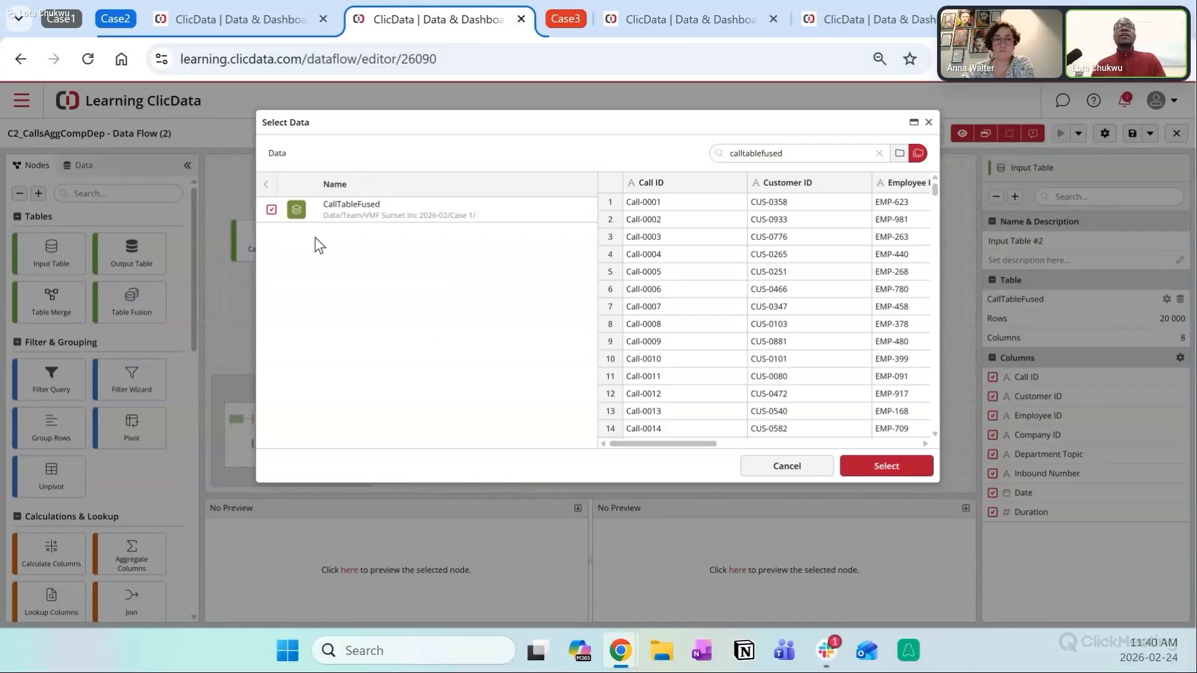
{"action": "left_click", "coordinate": [907, 476]}
{"action": "left_click_drag", "start_coordinate": [423, 277], "coordinate": [930, 255]}
{"action": "left_click_drag", "start_coordinate": [872, 402], "coordinate": [652, 355]}
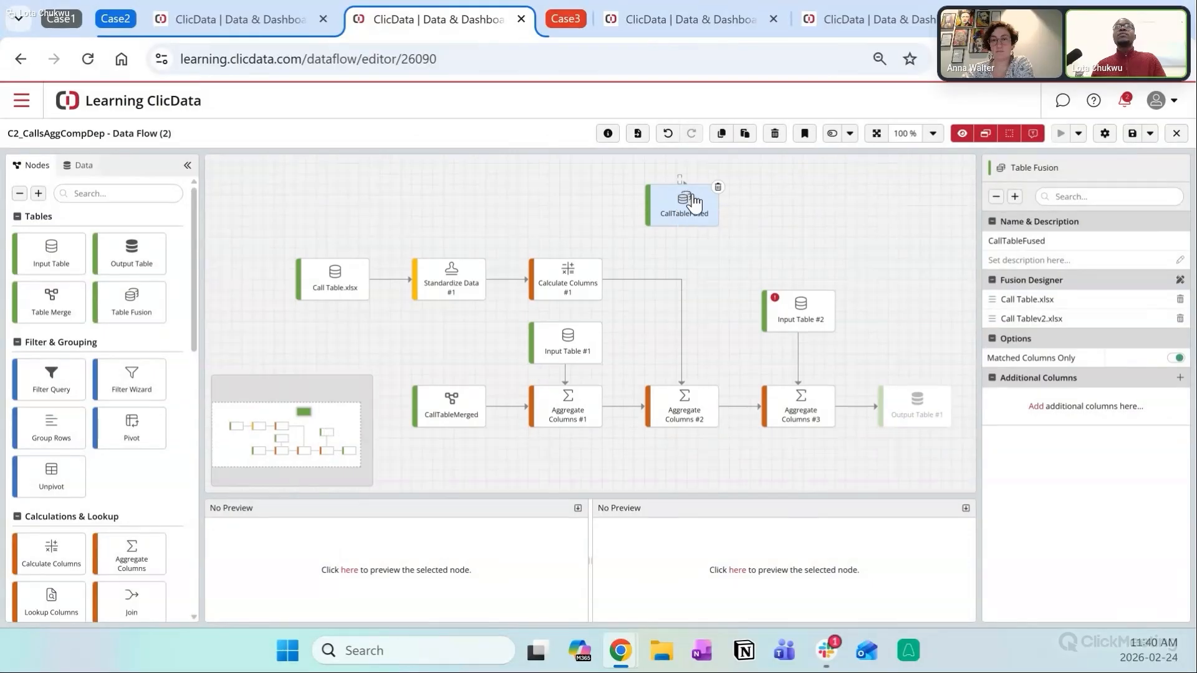
Step: Replace Input Table #2 with the CallTableFused node by linking it to Aggregate Columns #3 and moving it above that node
{"action": "left_click_drag", "start_coordinate": [754, 243], "coordinate": [754, 244]}
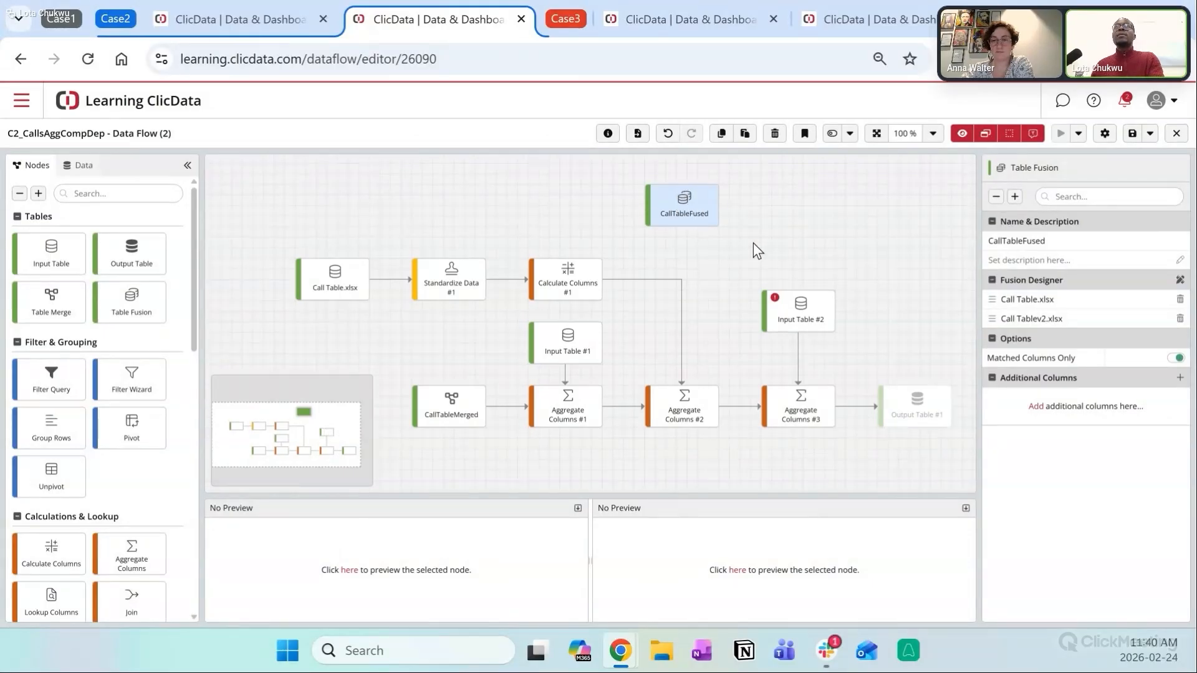
{"action": "left_click", "coordinate": [753, 250]}
{"action": "left_click_drag", "start_coordinate": [718, 205], "coordinate": [803, 405]}
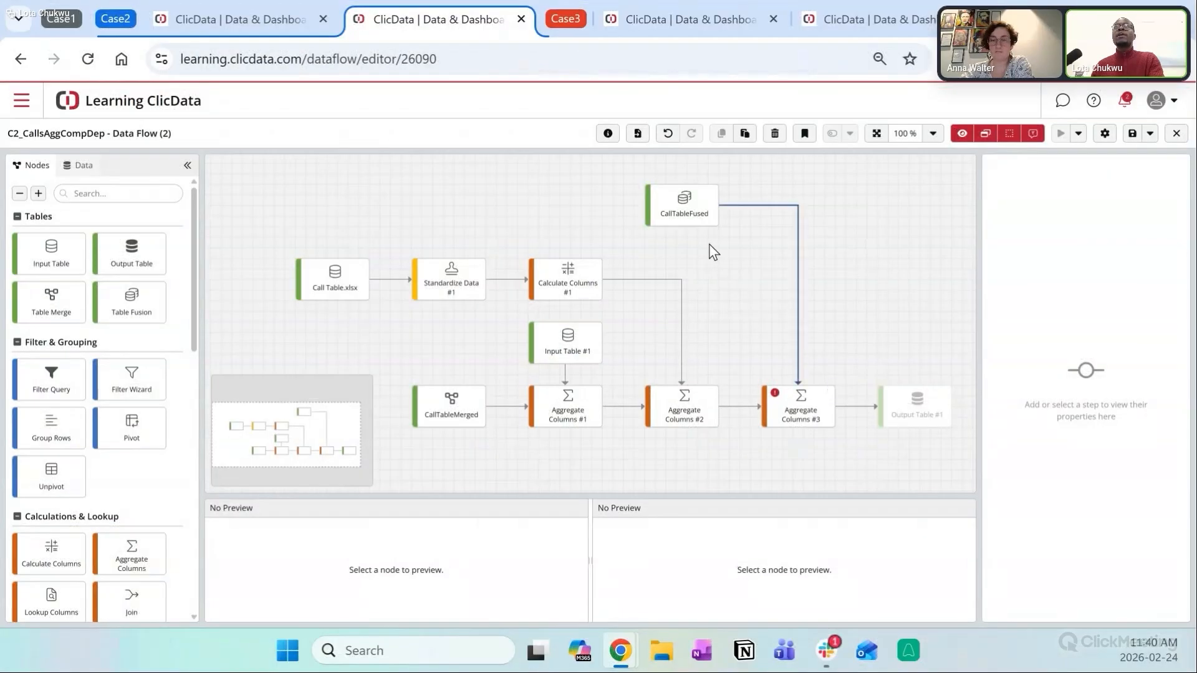
{"action": "left_click_drag", "start_coordinate": [698, 228], "coordinate": [802, 312]}
Step: Set the aggregate table of Aggregate Columns #3 to CallTableFused
{"action": "left_click", "coordinate": [798, 401]}
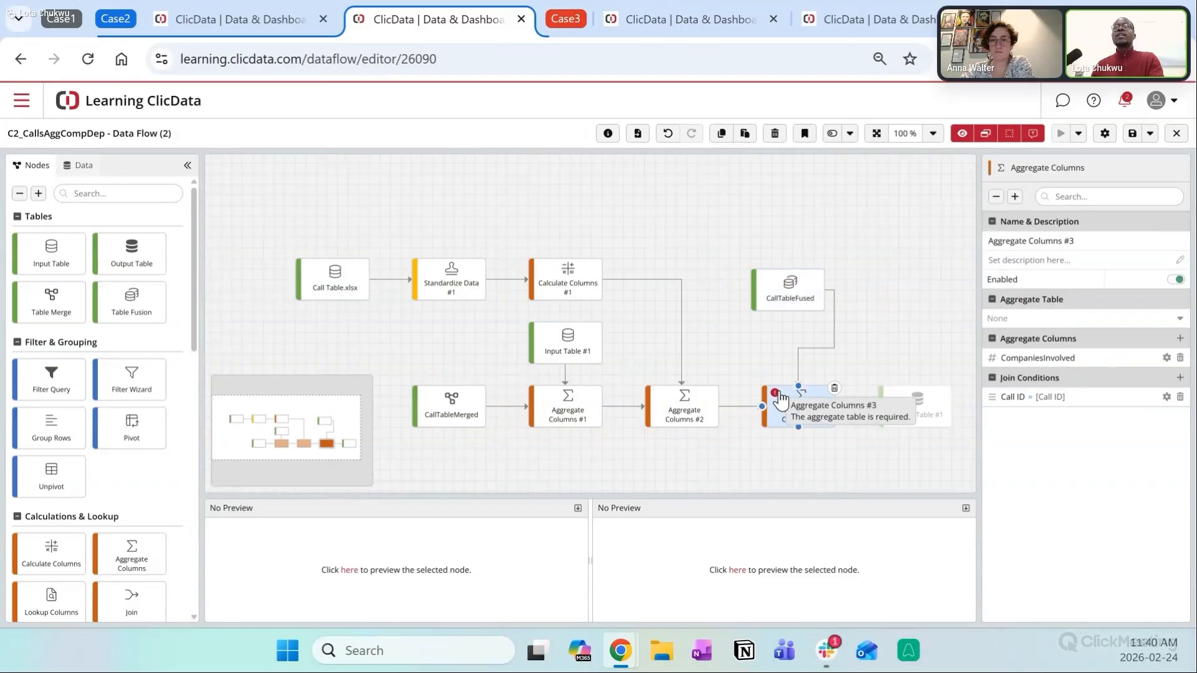
{"action": "left_click", "coordinate": [1076, 321]}
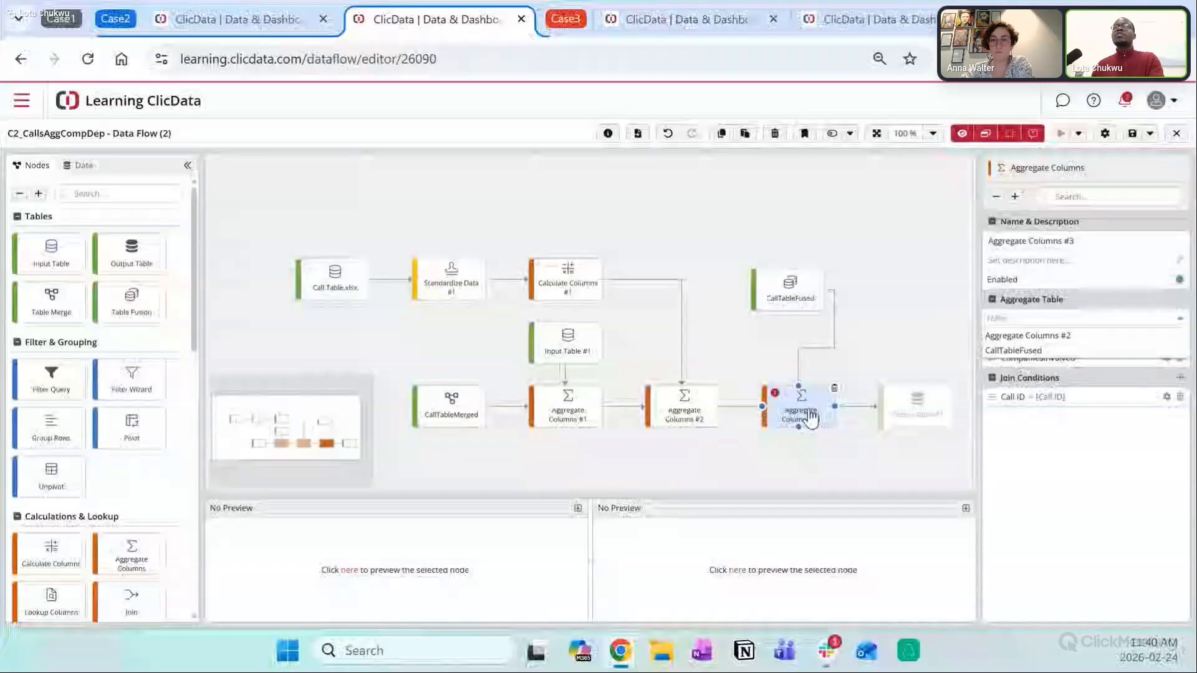
{"action": "left_click", "coordinate": [1006, 352]}
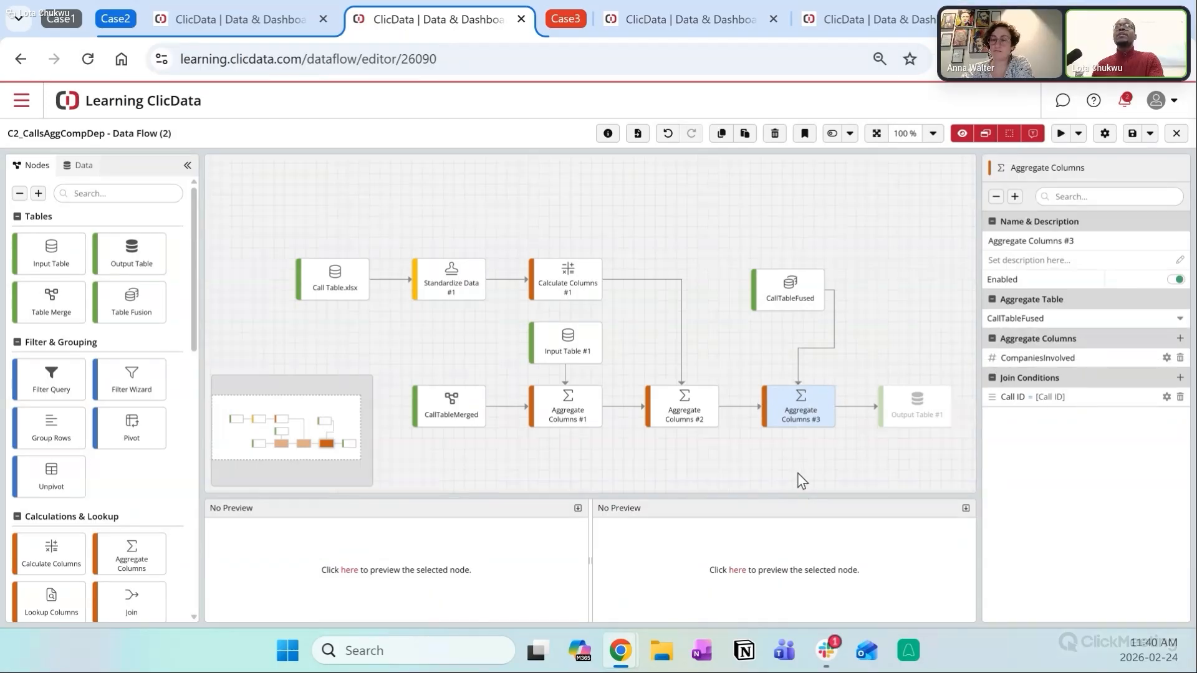
{"action": "left_click_drag", "start_coordinate": [799, 451], "coordinate": [740, 386]}
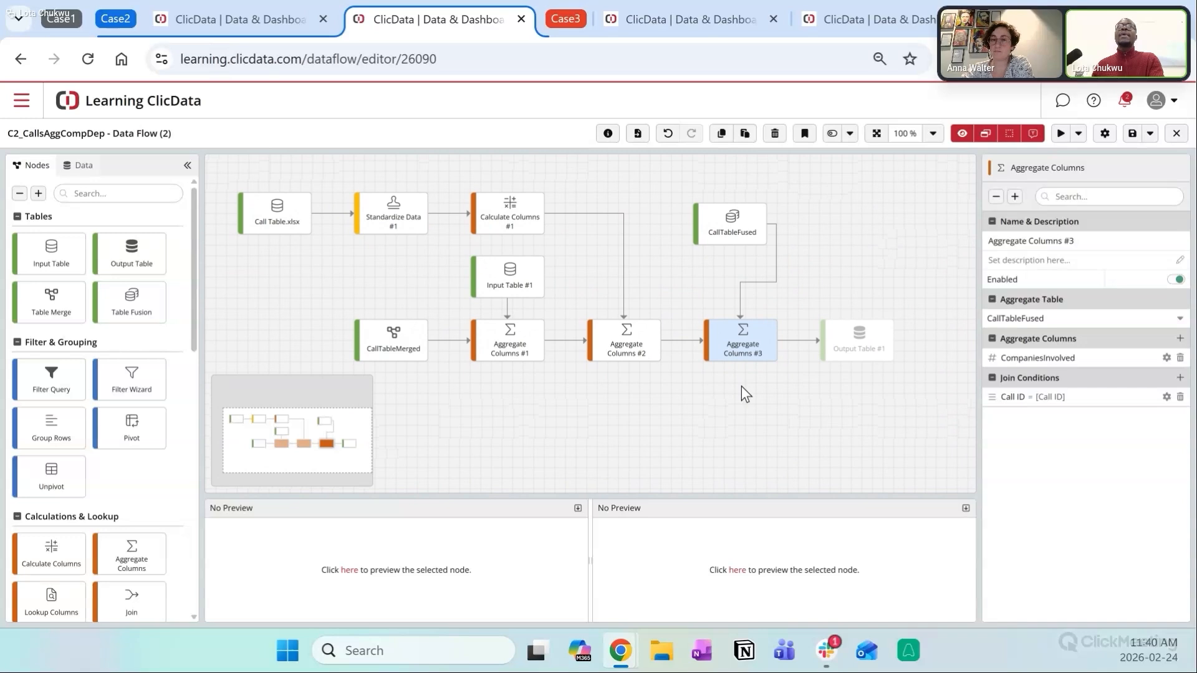
Step: Examine the dependencies of the C2_CallsAggCompDep view in the Case 2 folder, enlarging the diagram to see its inputs and dashboard
{"action": "left_click", "coordinate": [228, 24]}
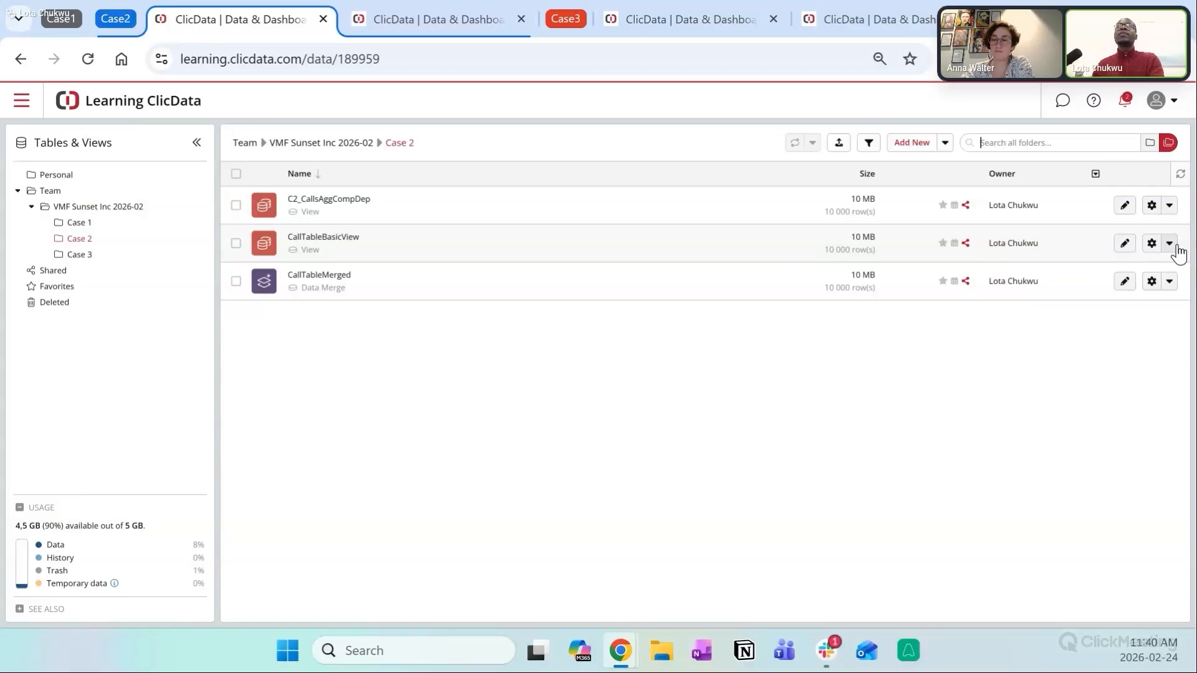
{"action": "left_click", "coordinate": [1168, 205]}
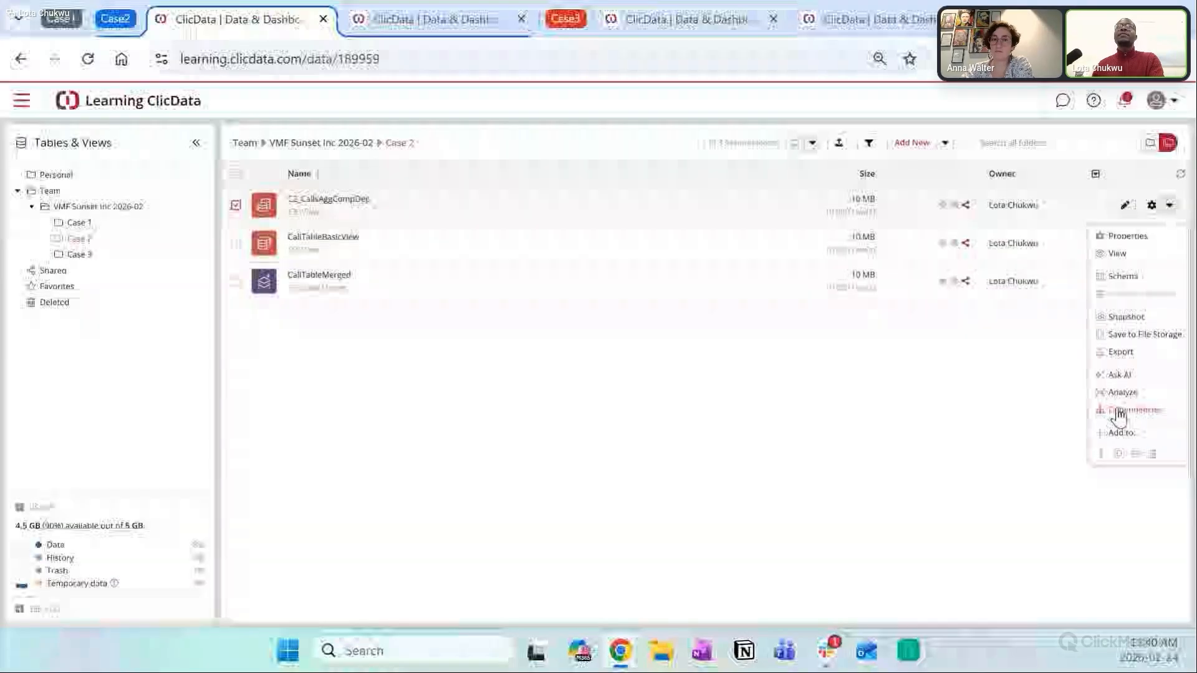
{"action": "left_click", "coordinate": [1116, 408]}
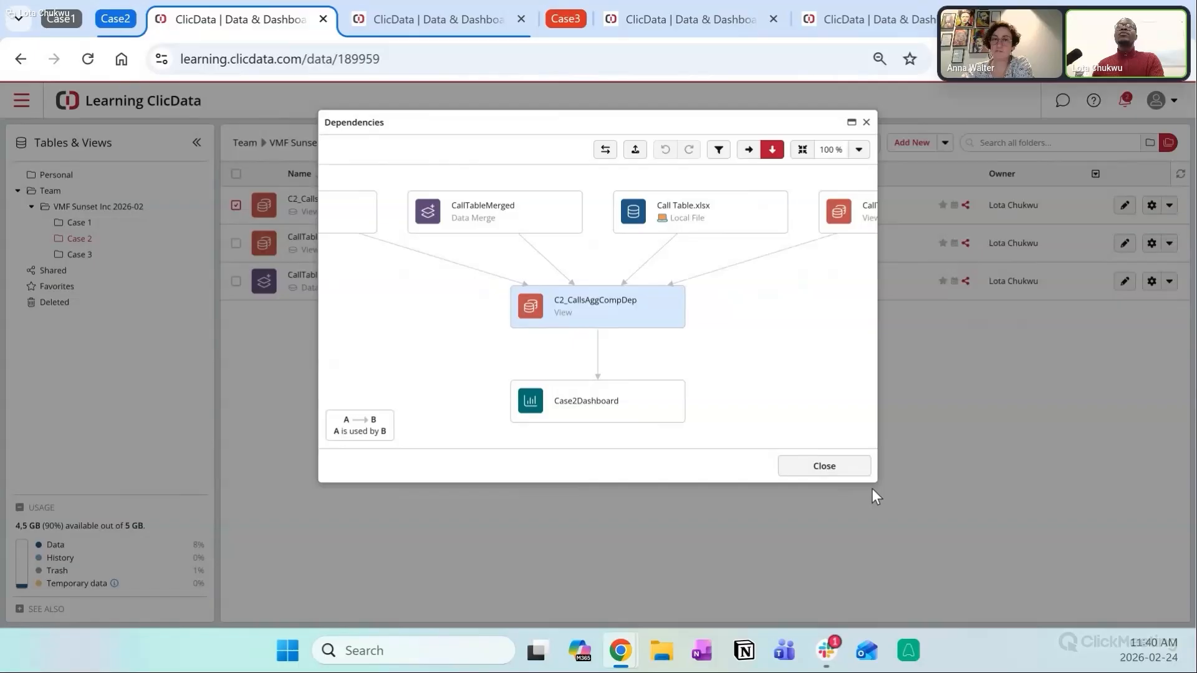
{"action": "left_click_drag", "start_coordinate": [873, 489], "coordinate": [1008, 618]}
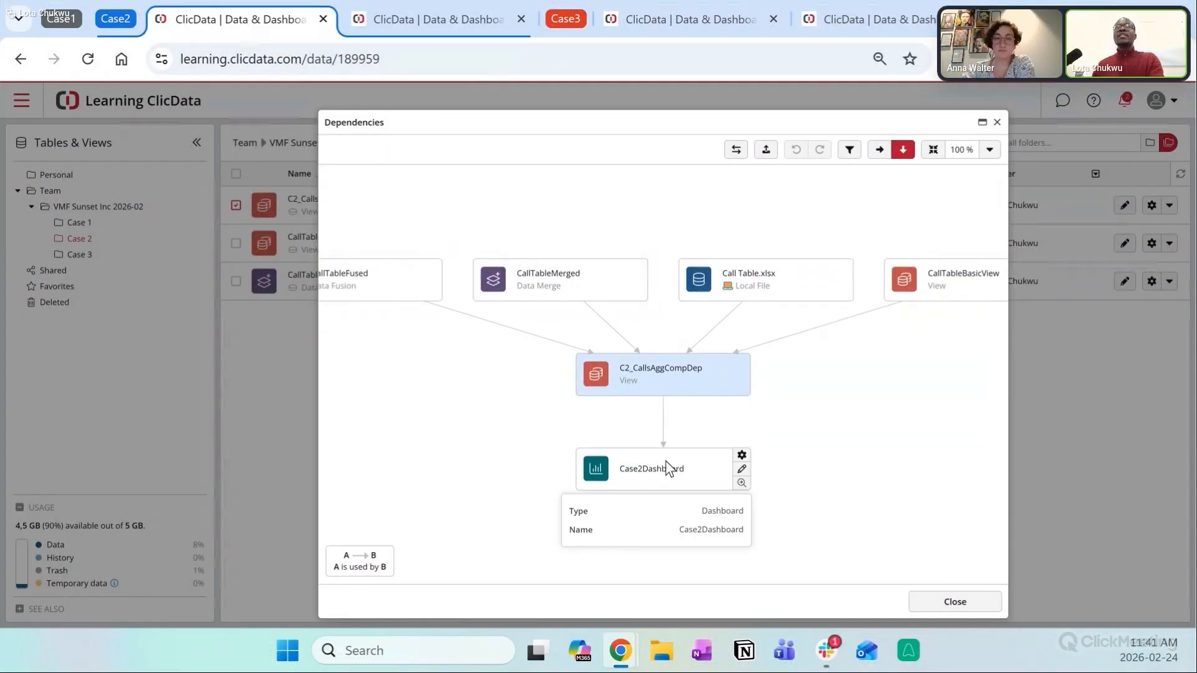
Step: Enable the Output Table #1 node in the data flow and browse to Team > VMF Sunset Inc 2026-02 > Case 2 for its destination table
{"action": "left_click", "coordinate": [431, 13]}
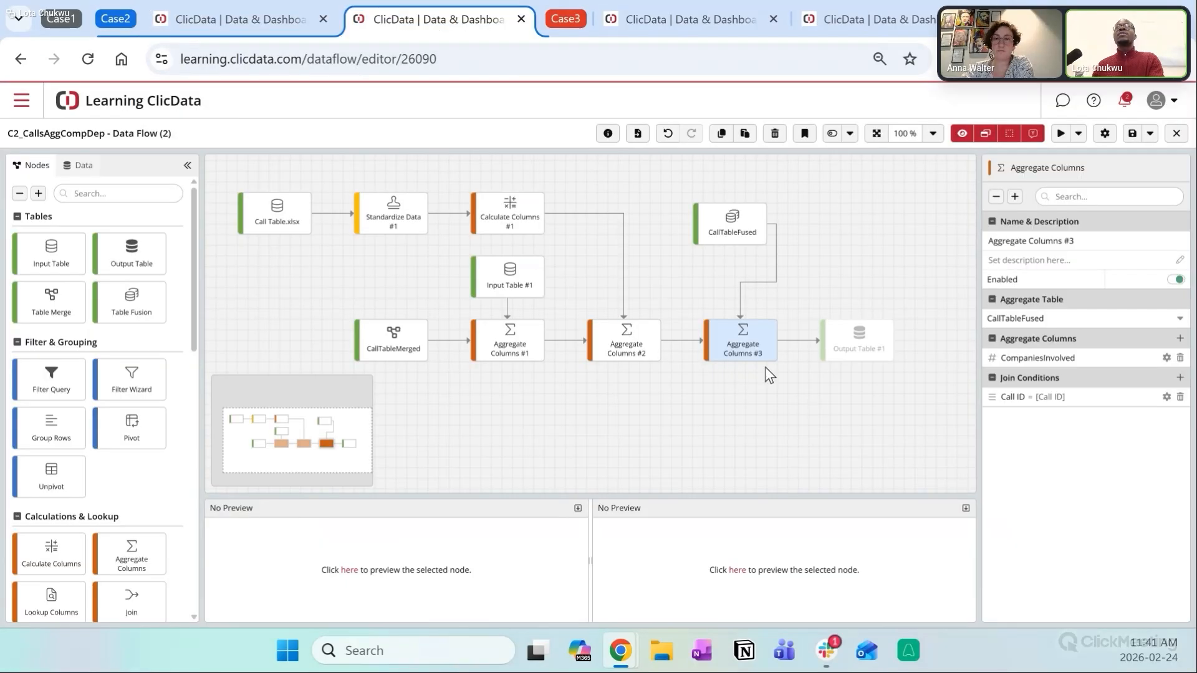
{"action": "left_click", "coordinate": [851, 349]}
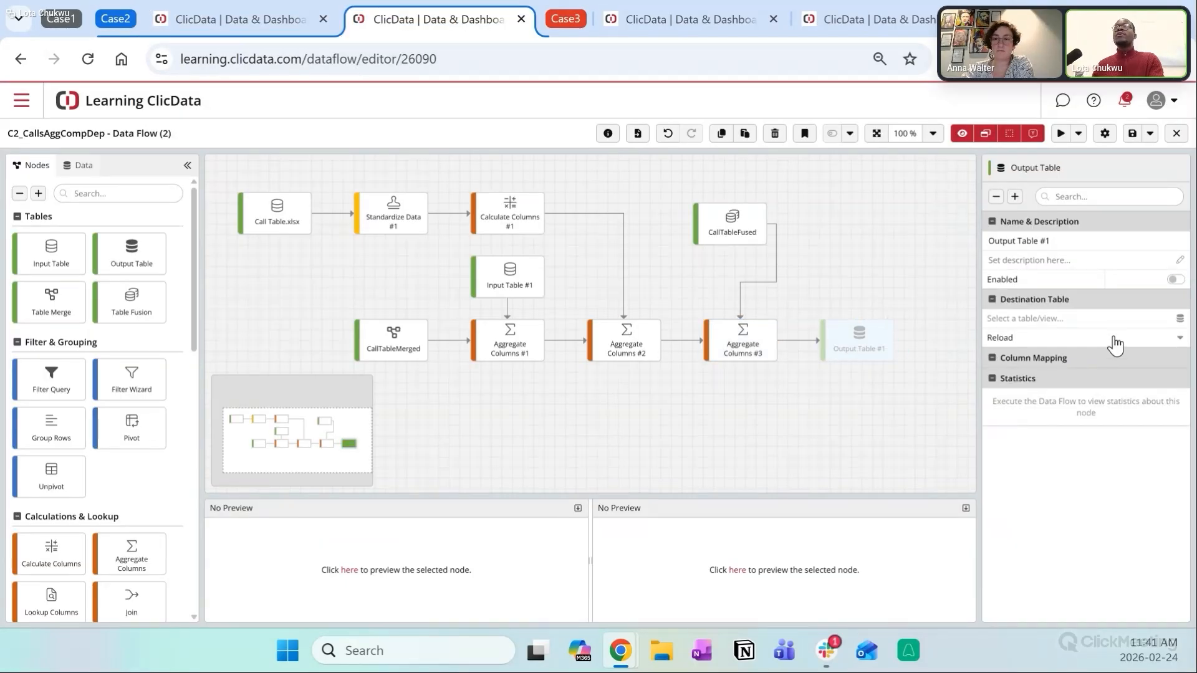
{"action": "left_click", "coordinate": [1175, 280]}
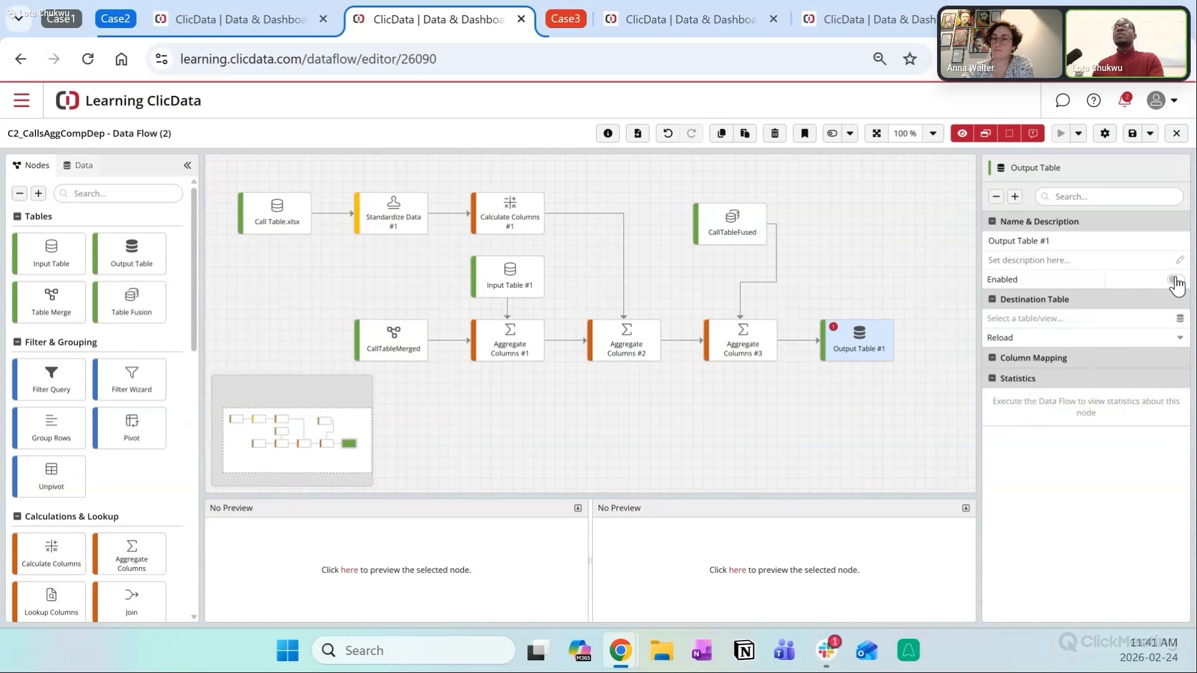
{"action": "left_click", "coordinate": [1178, 319]}
{"action": "double_click", "coordinate": [308, 286]}
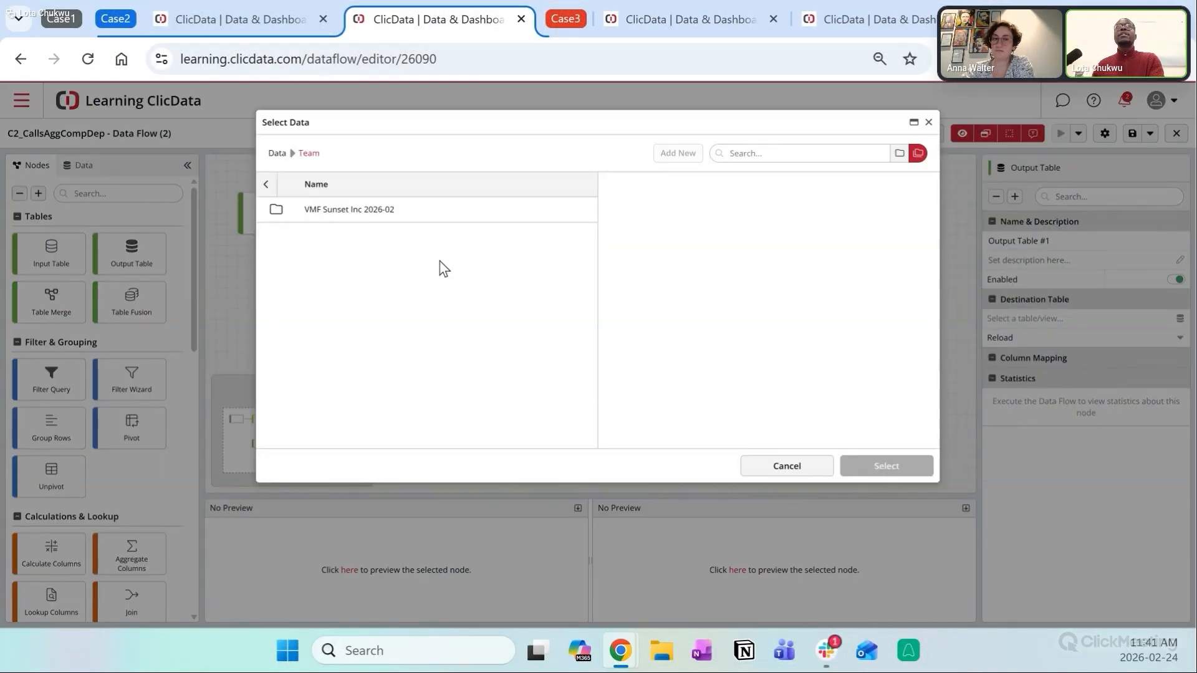
{"action": "double_click", "coordinate": [374, 212]}
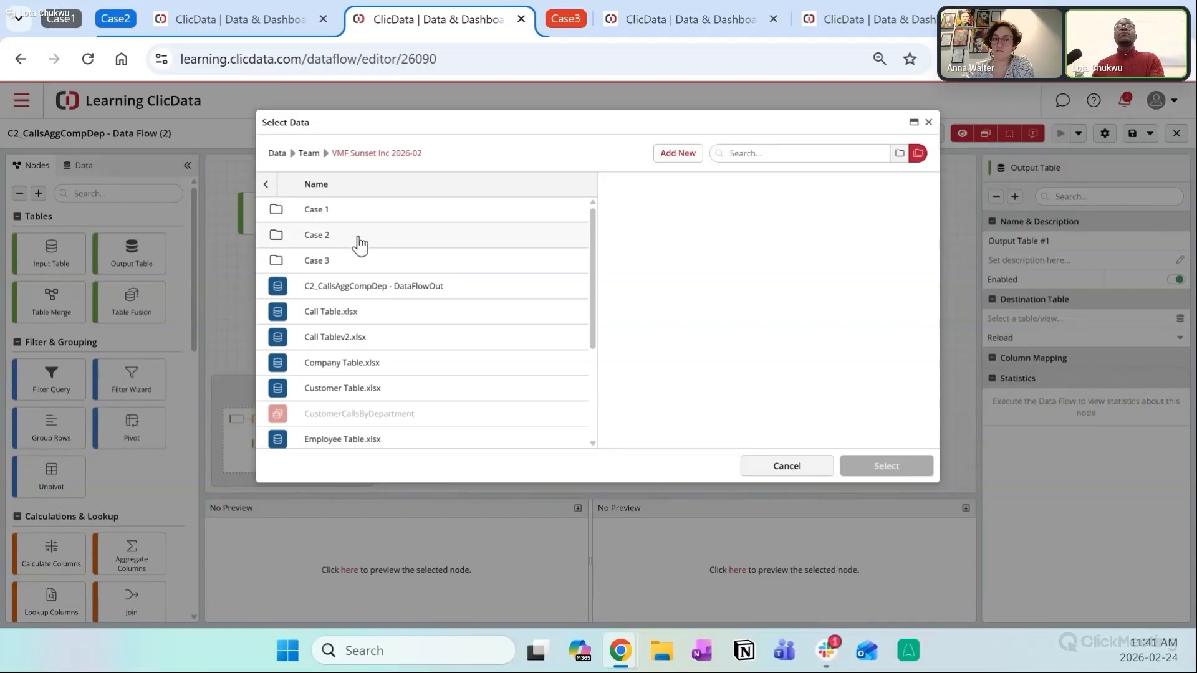
{"action": "double_click", "coordinate": [359, 245]}
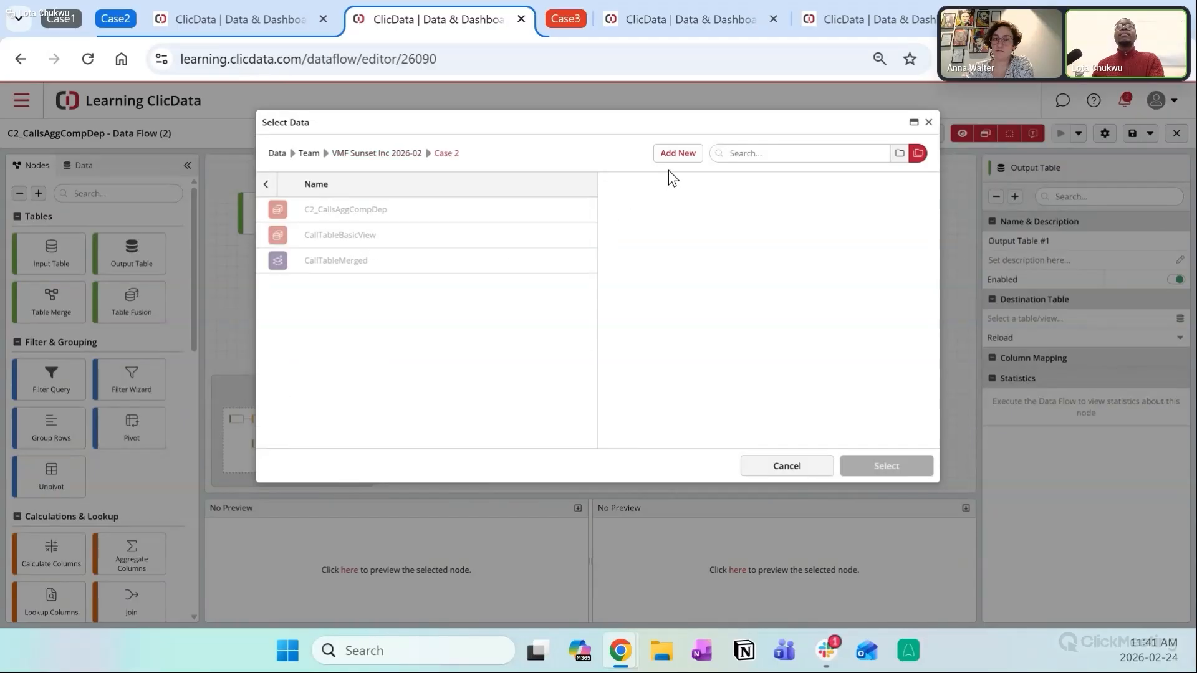
Step: Create and save a new destination table named C2_CallsAggCompDep_DFOUT in the Case 2 folder
{"action": "left_click", "coordinate": [677, 153]}
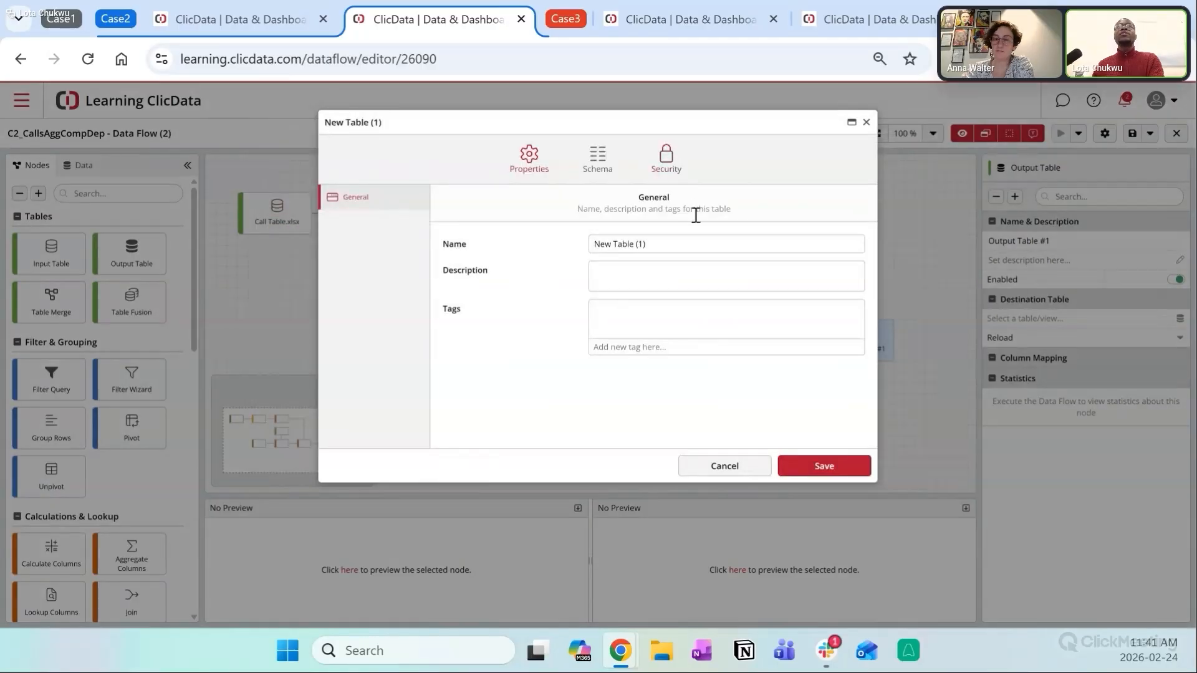
{"action": "triple_click", "coordinate": [677, 241]}
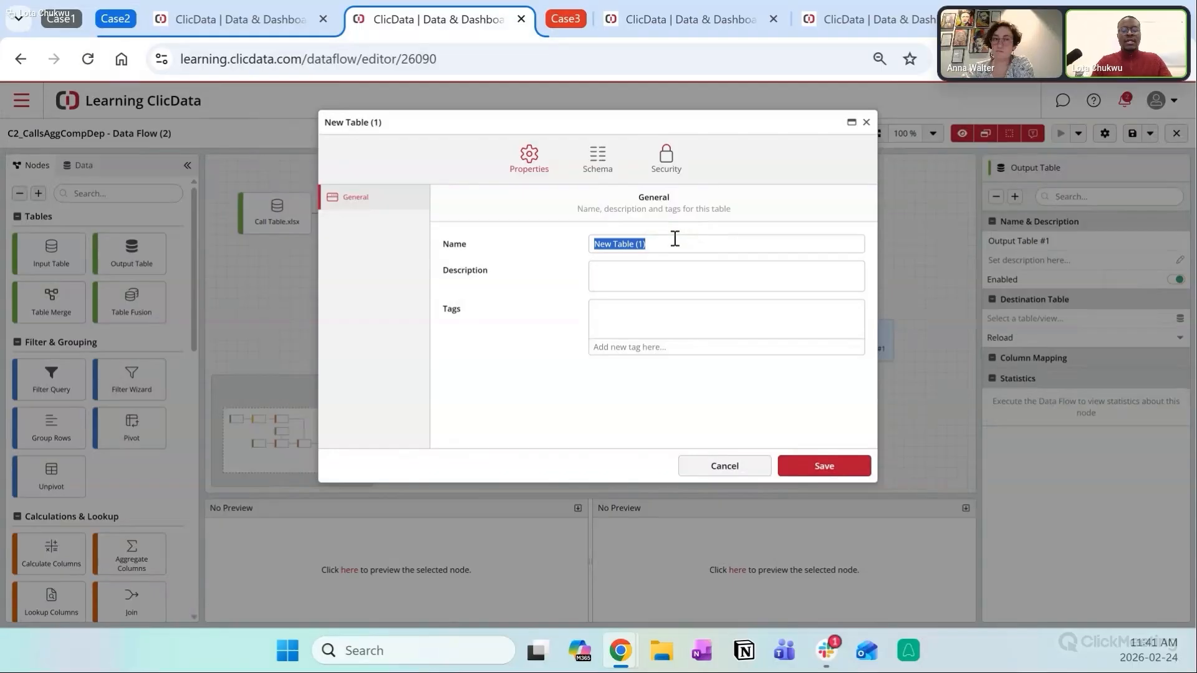
{"action": "type", "text": "C"}
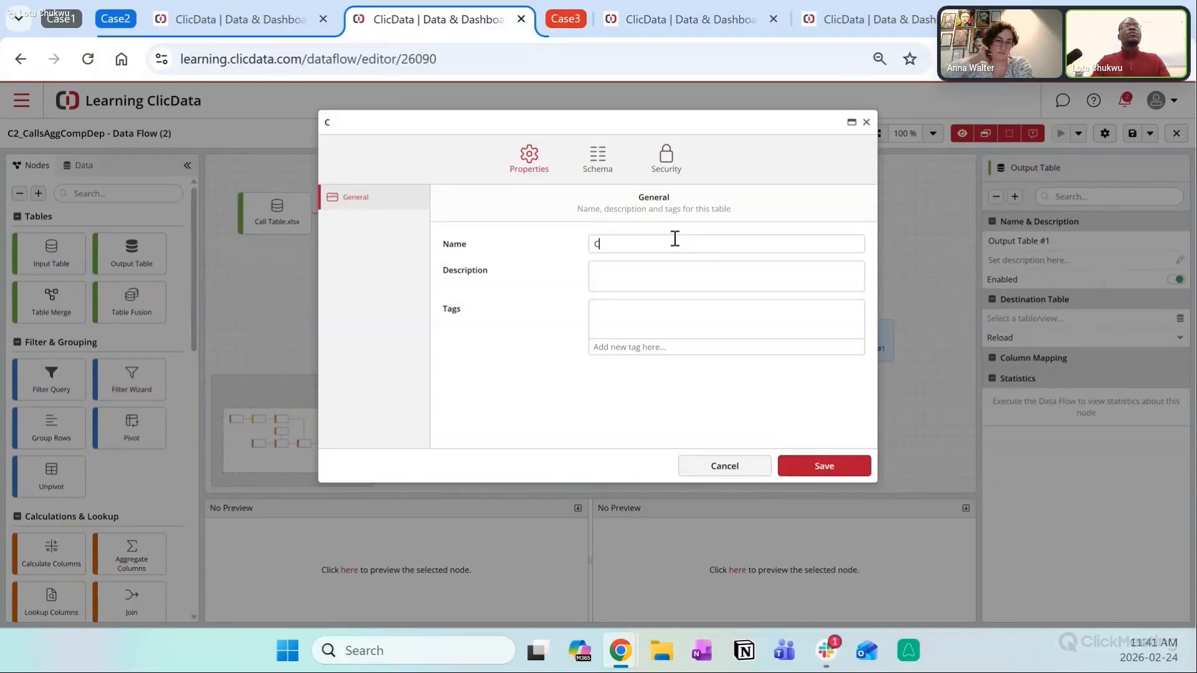
{"action": "type", "text": "2"}
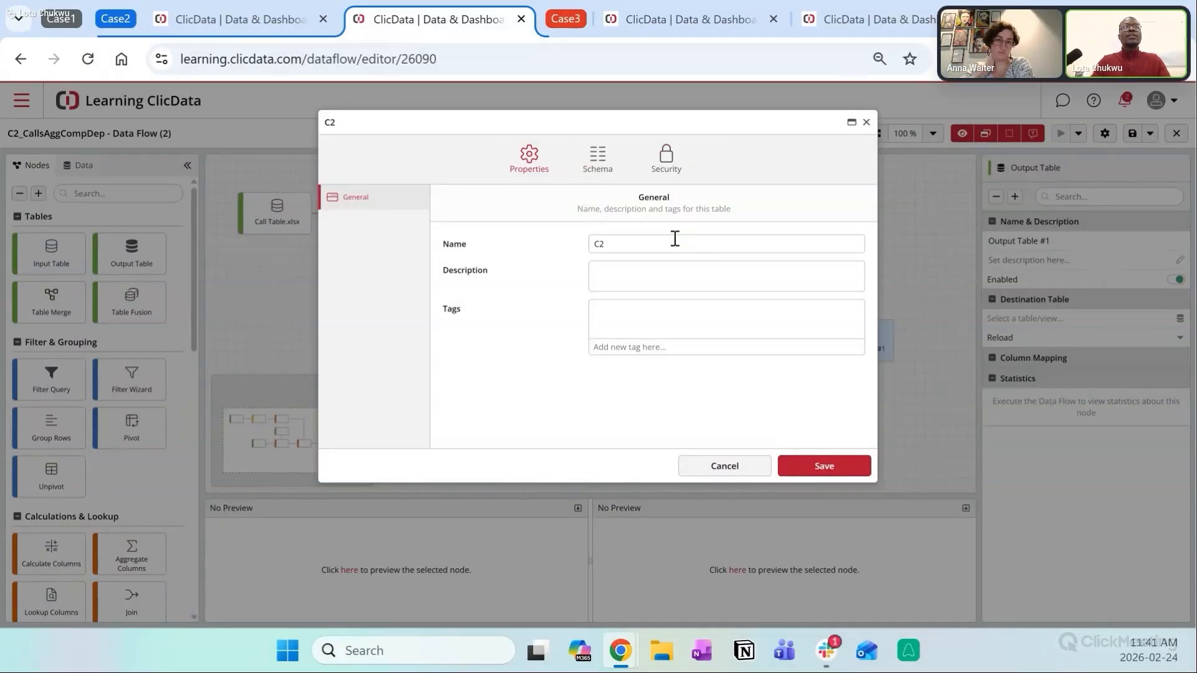
{"action": "type", "text": "_CallsAggComp"}
{"action": "type", "text": "Dep_"}
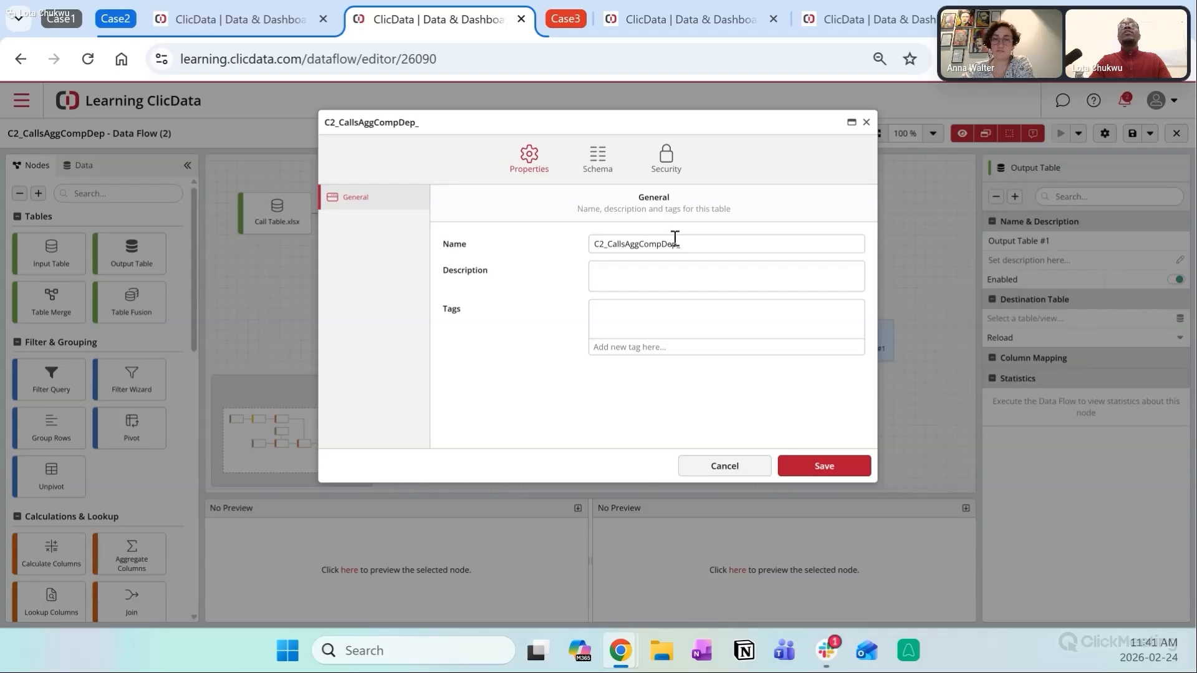
{"action": "key", "text": "BackSpace"}
{"action": "type", "text": "DFOUT"}
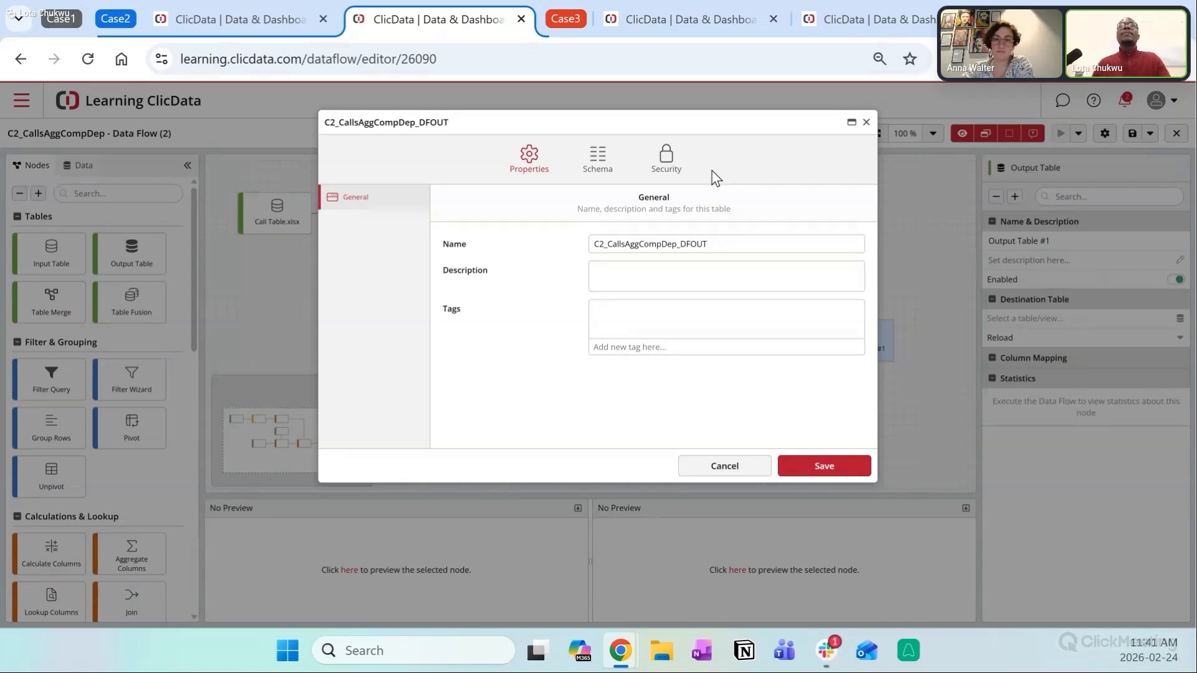
{"action": "right_click", "coordinate": [715, 177]}
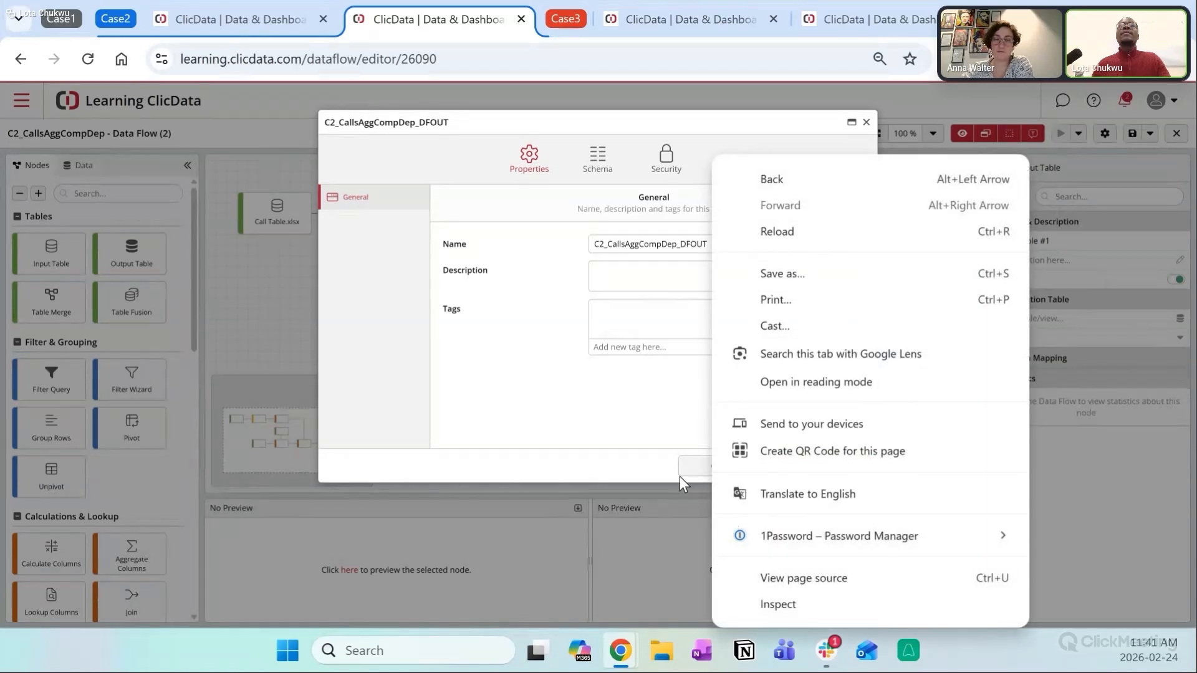
{"action": "left_click", "coordinate": [674, 450]}
{"action": "left_click", "coordinate": [793, 465]}
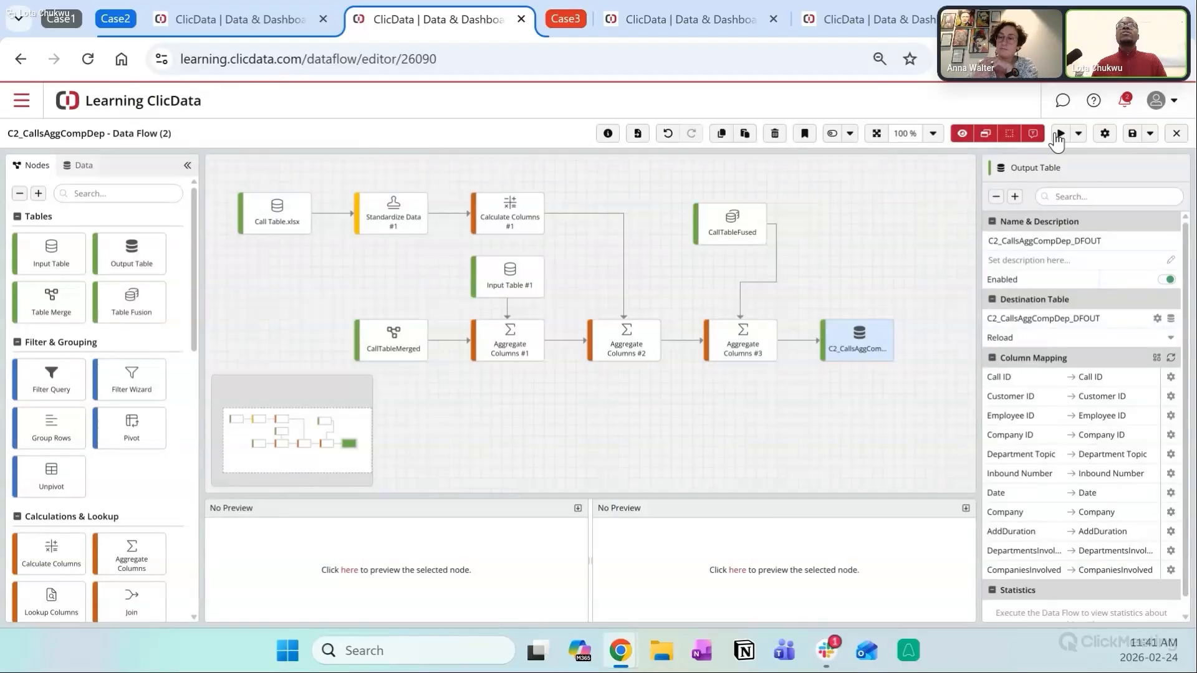
Step: Execute the data flow, check the written row count in its log, and return to the Case 2 folder's table list
{"action": "left_click", "coordinate": [1059, 134]}
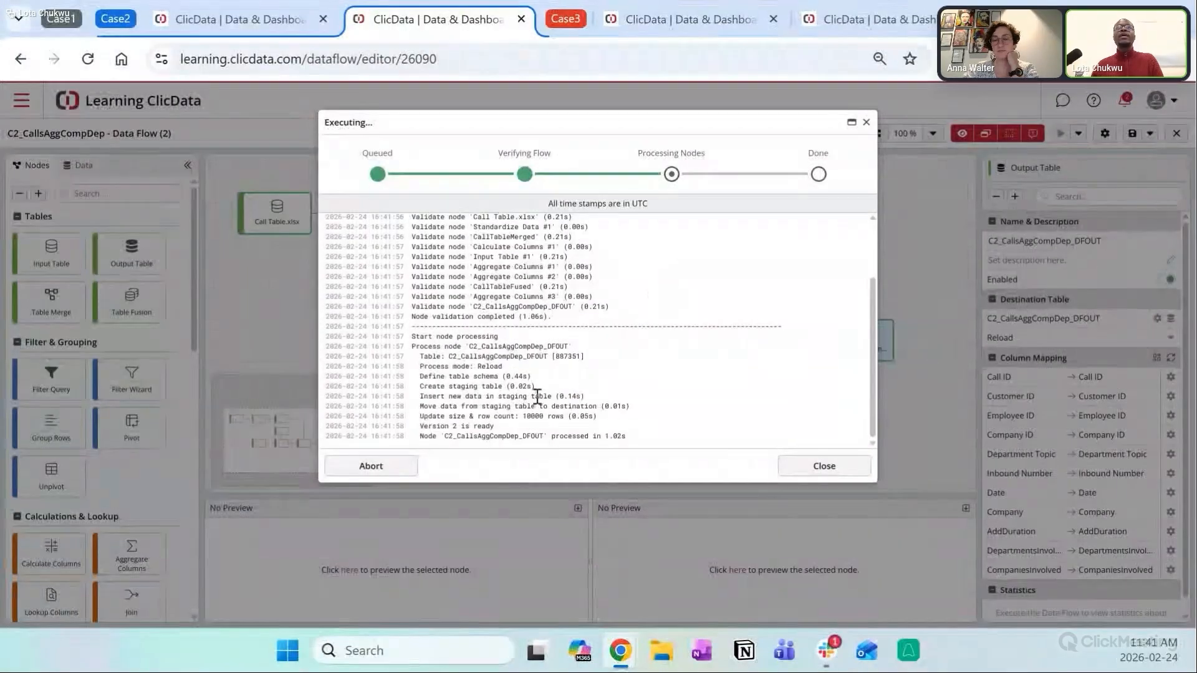
{"action": "left_click_drag", "start_coordinate": [565, 416], "coordinate": [524, 418]}
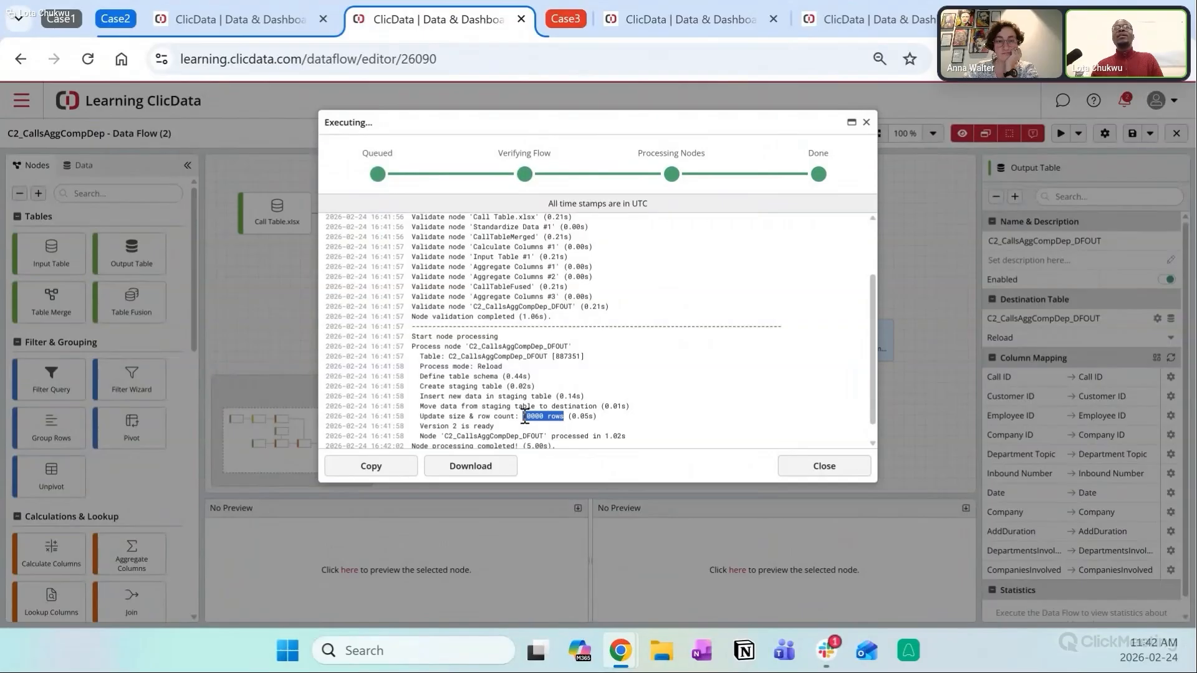
{"action": "left_click", "coordinate": [248, 4]}
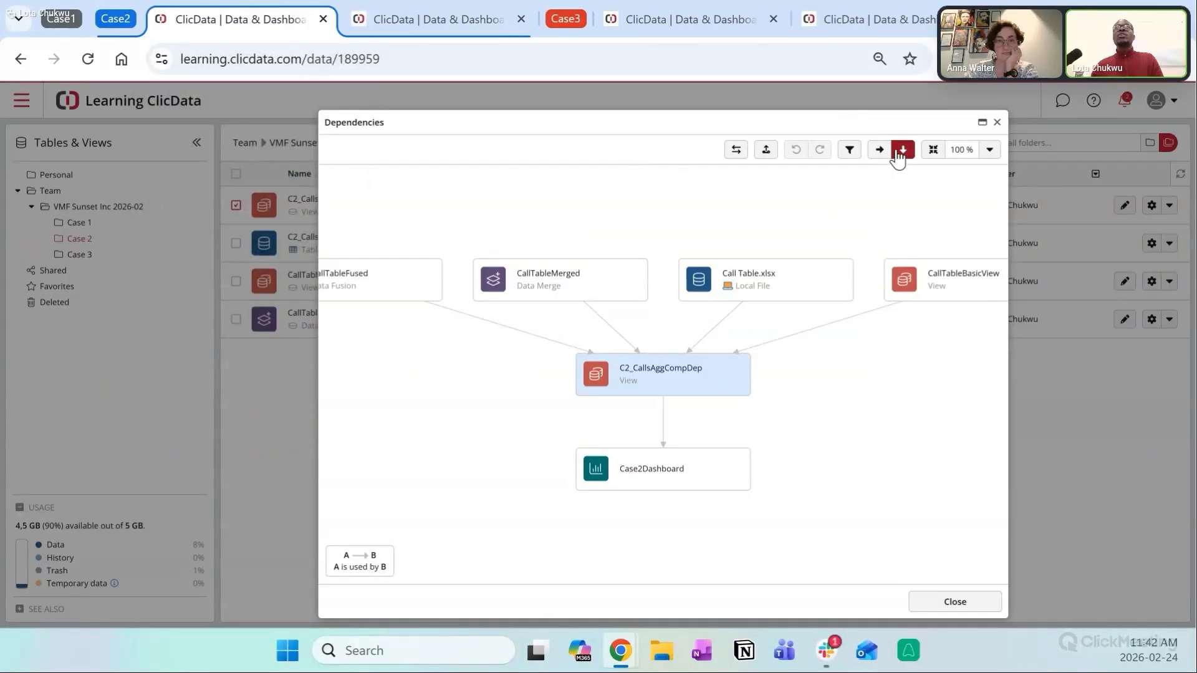
{"action": "left_click", "coordinate": [997, 122]}
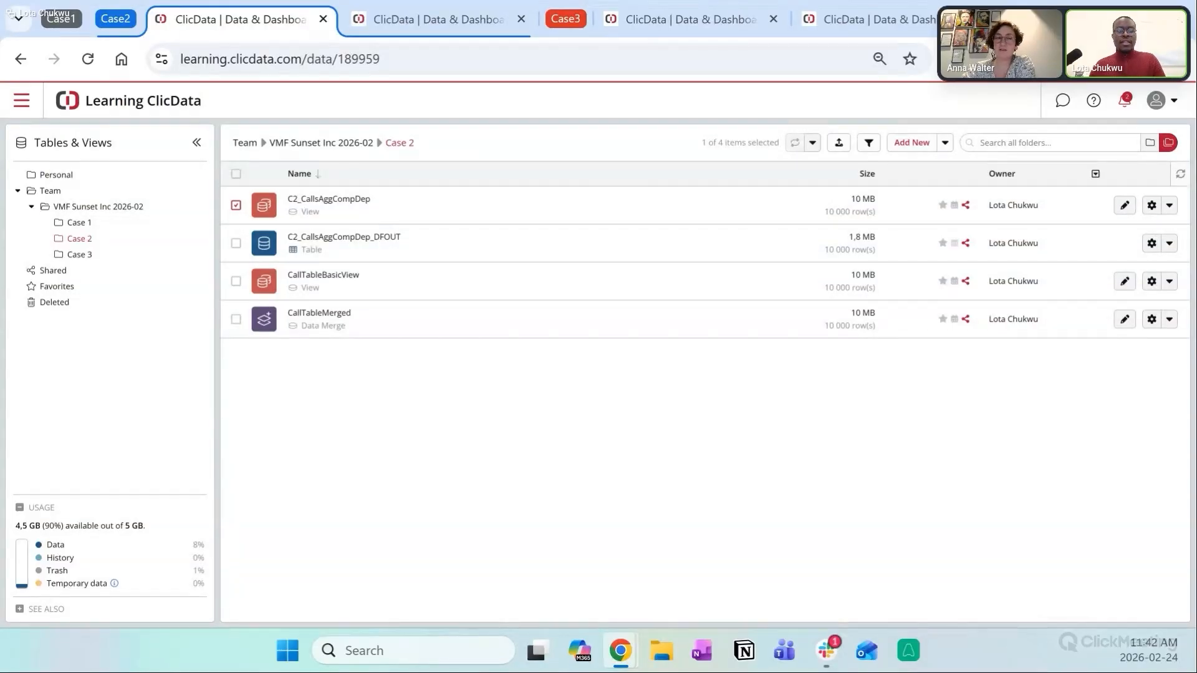
{"action": "key", "text": "alt+Tab"}
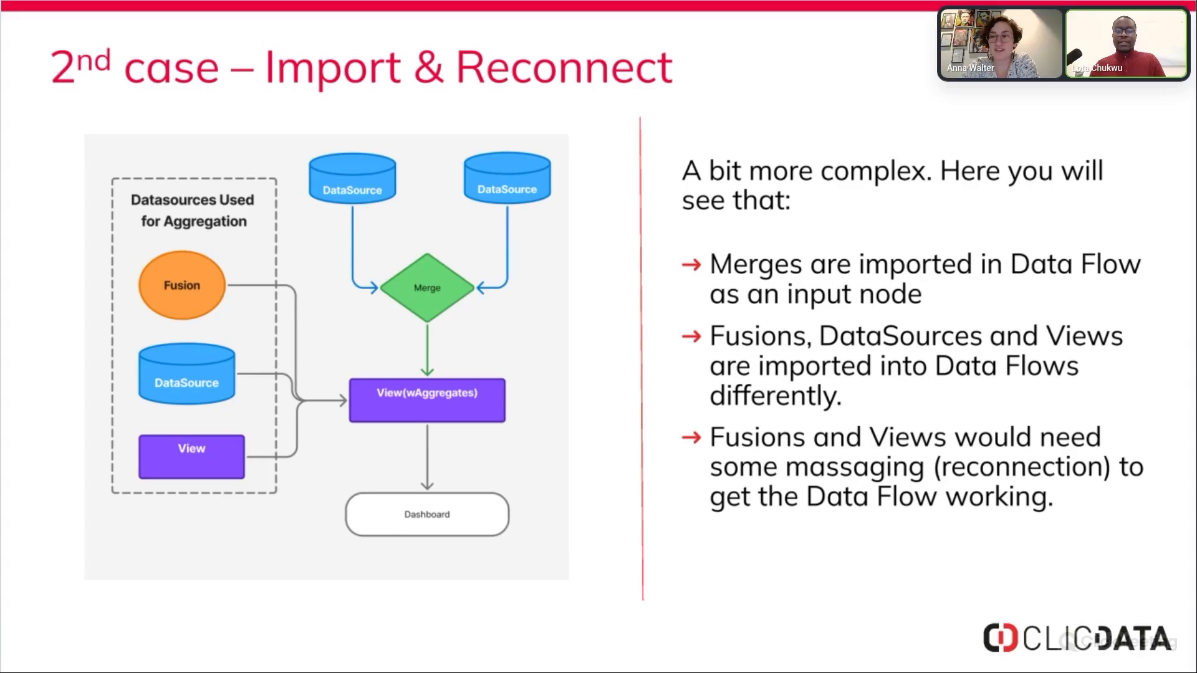
{"action": "key", "text": "Right"}
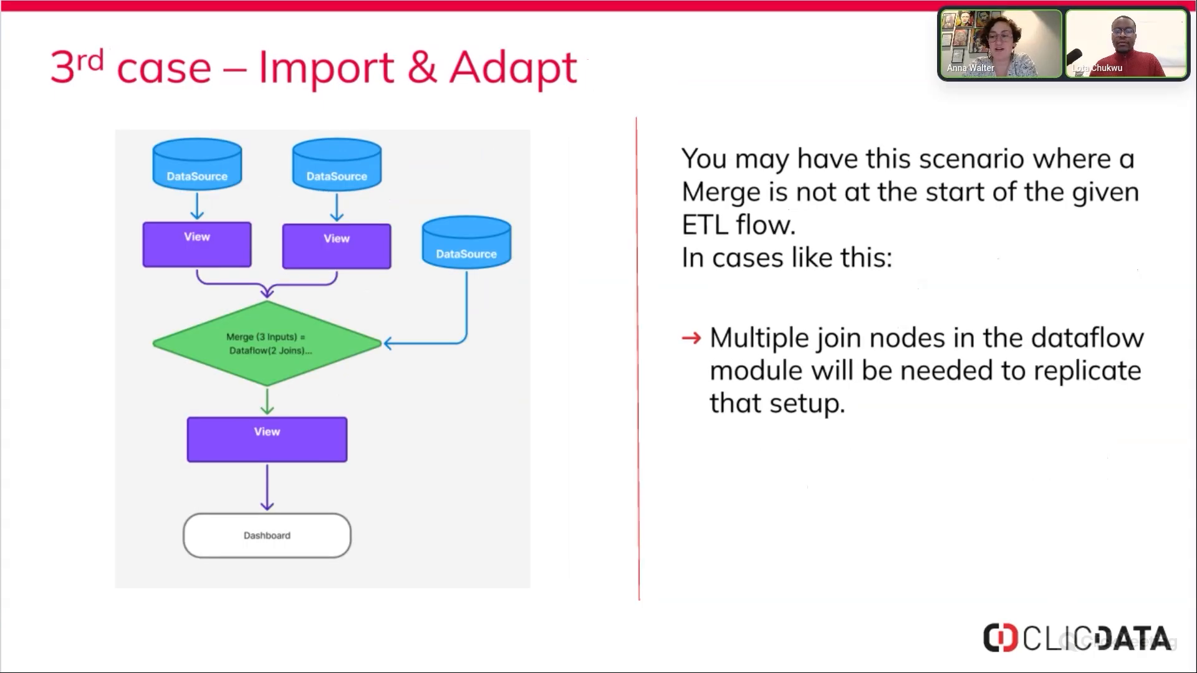